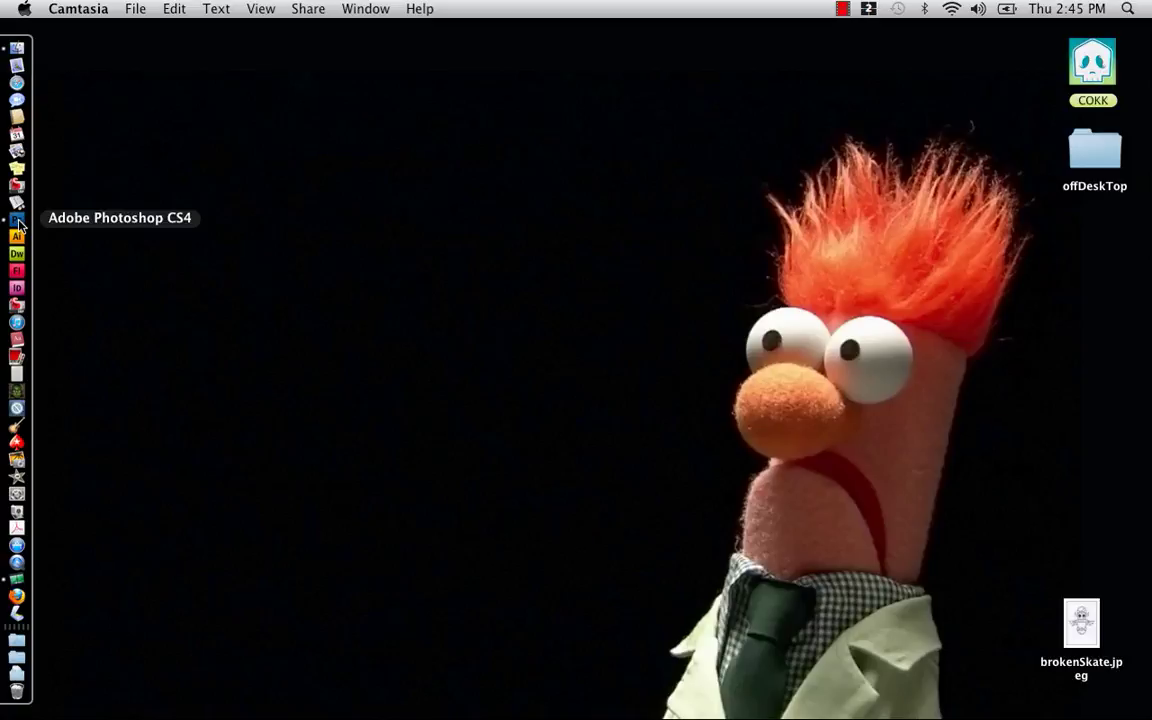
Launch Photoshop CS4 from the Dock and bring up the File menu
left_click(17, 222)
left_click(144, 9)
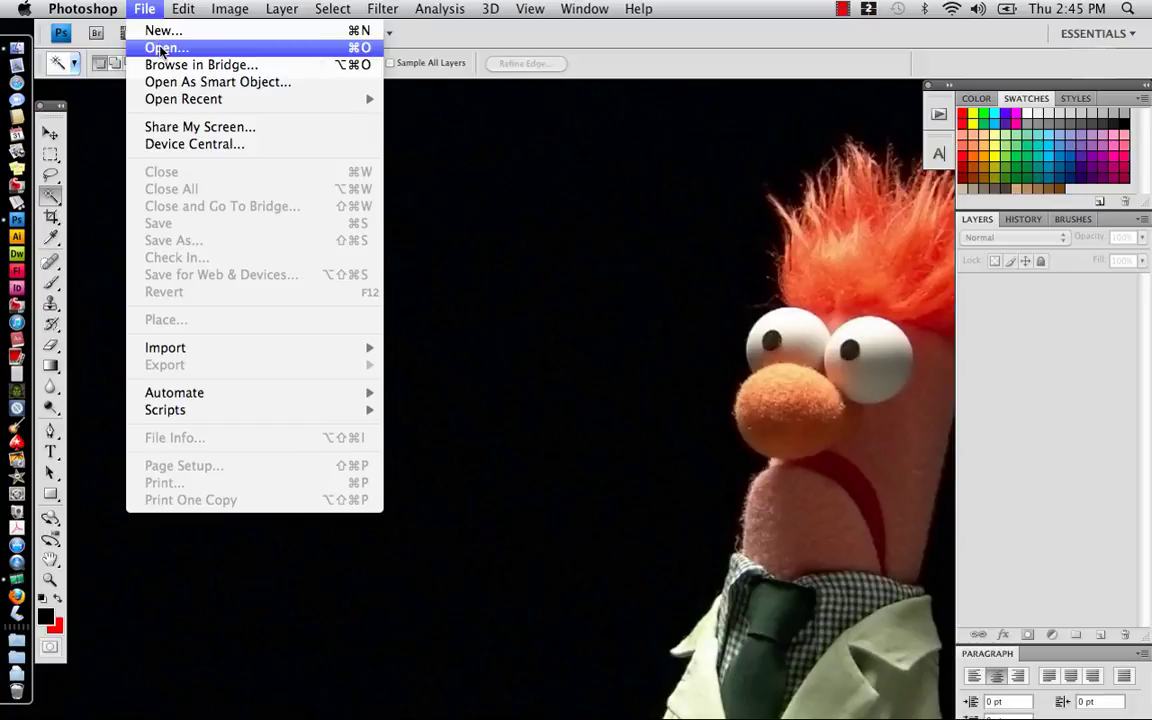
Open brokenSkate.jpeg from the Desktop and zoom to 66.7% on the monster's face
left_click(160, 48)
left_click(565, 172)
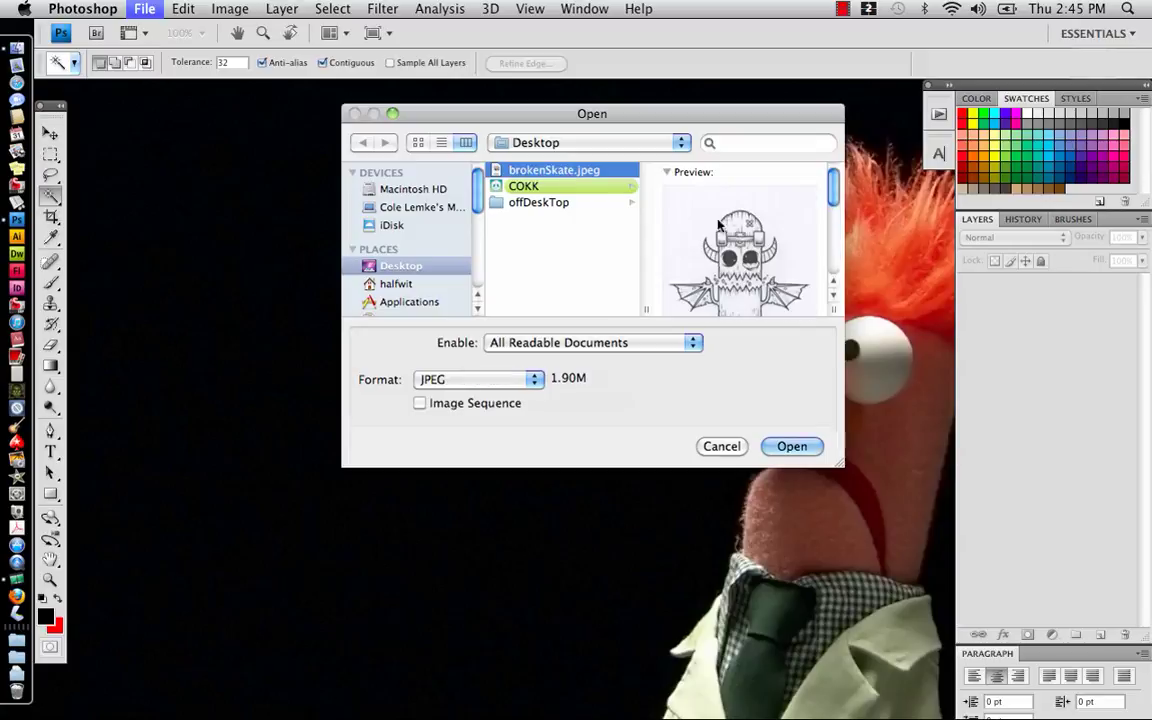
left_click(792, 447)
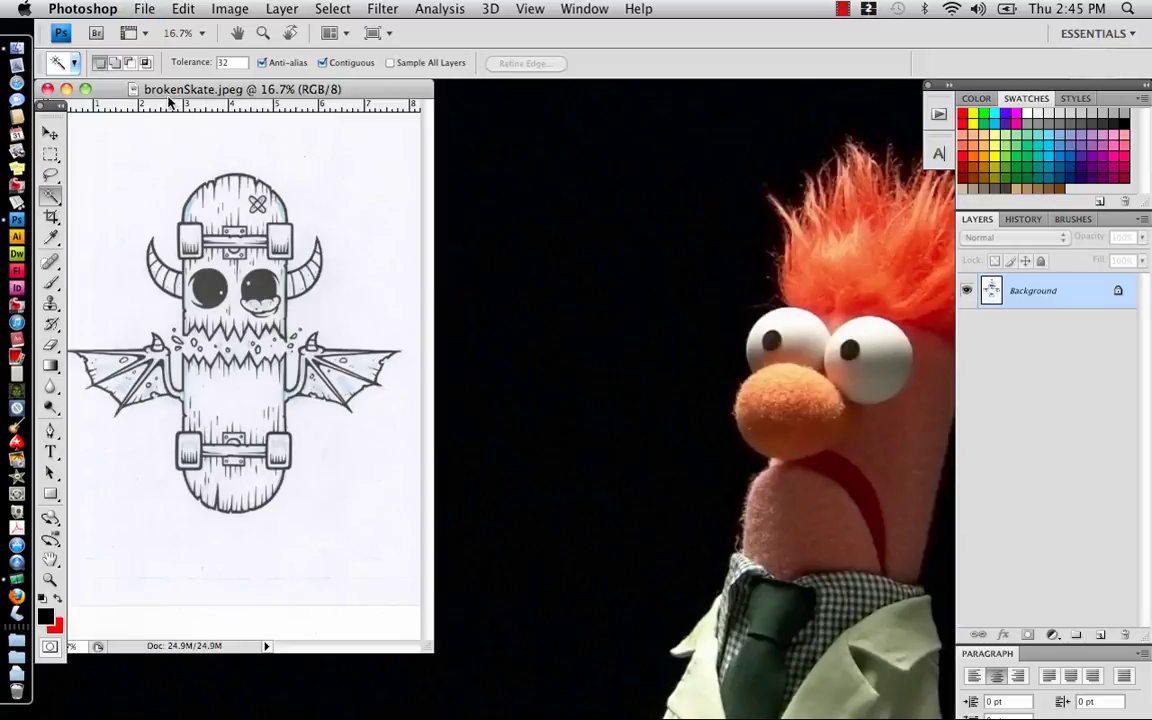
left_click_drag(150, 86, 338, 126)
key("super+equal")
key("super+equal")
key("super+equal")
key("super+equal")
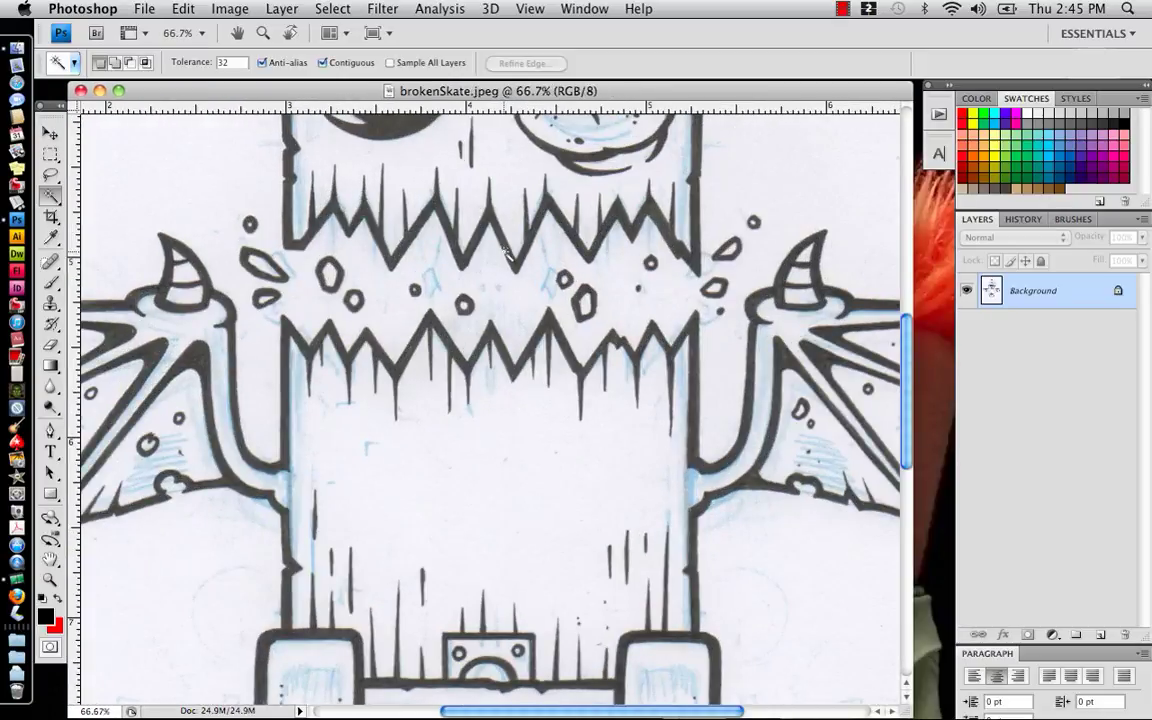
scroll(515, 255, "up", 5)
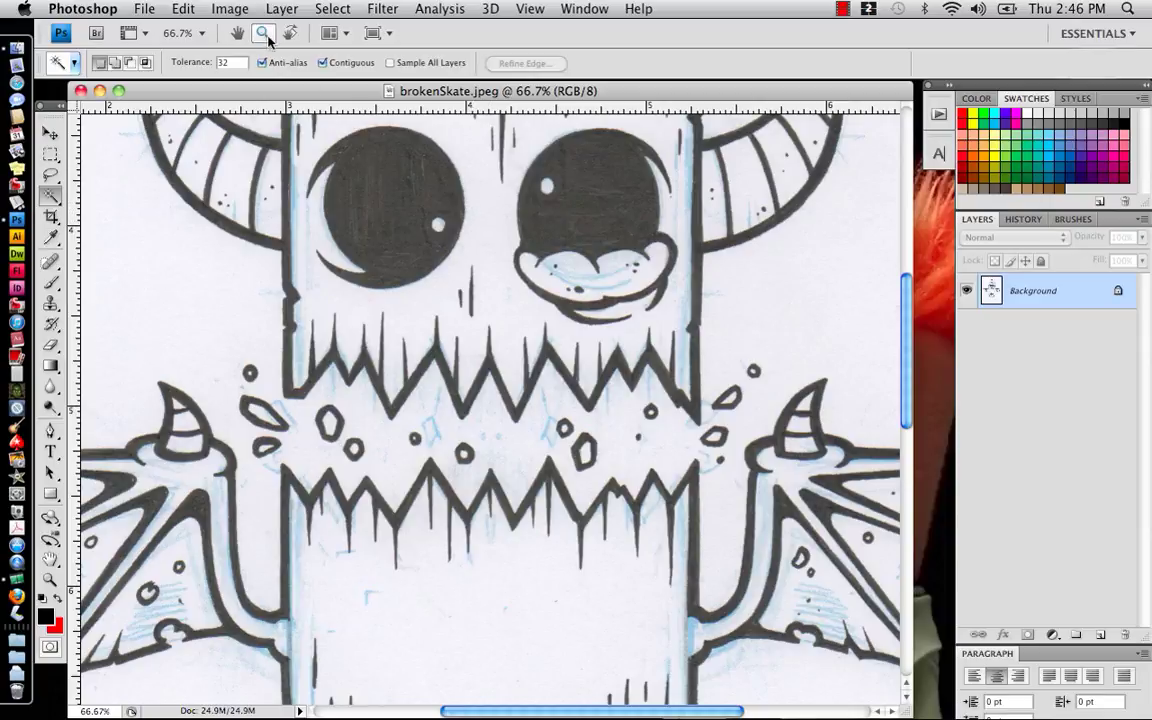
Desaturate the scan with a Hue/Saturation adjustment at Saturation -100
left_click(229, 10)
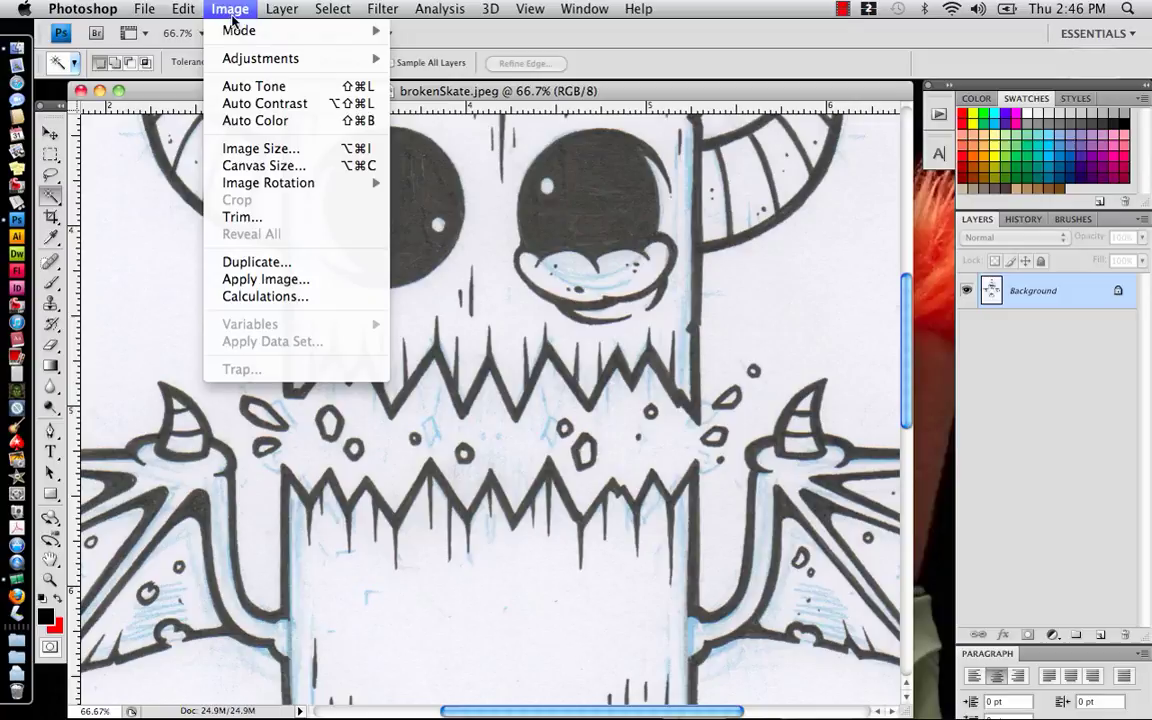
mouse_move(238, 58)
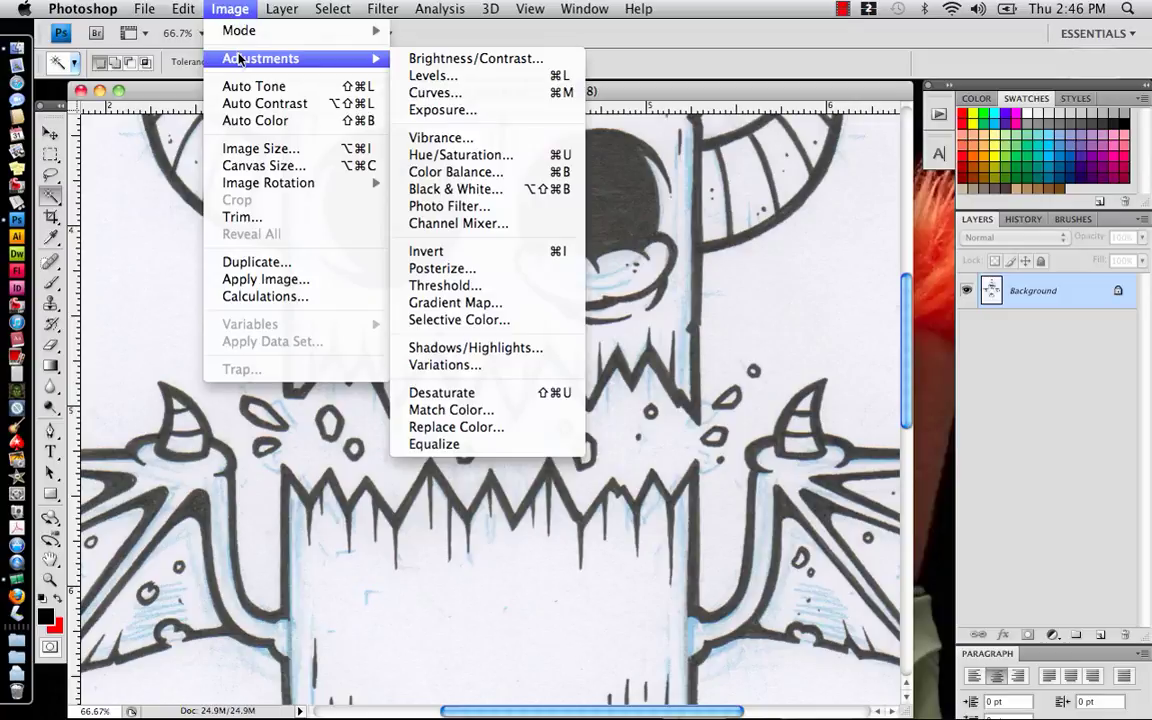
left_click(489, 154)
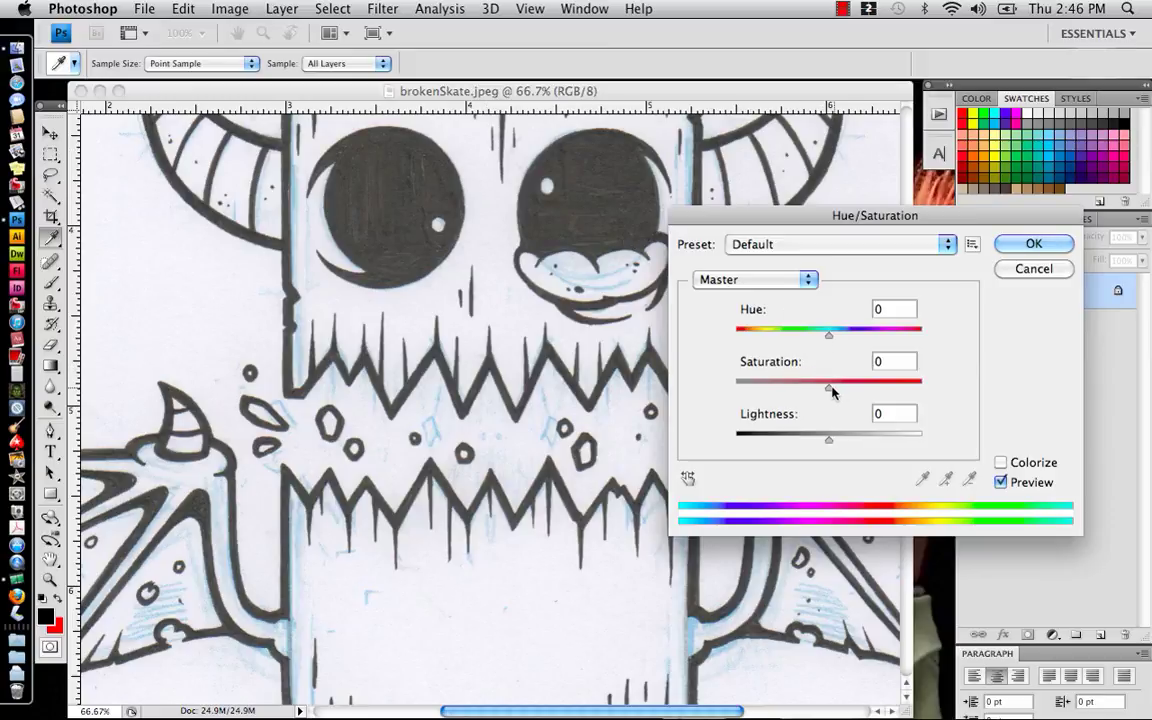
left_click_drag(827, 382, 727, 385)
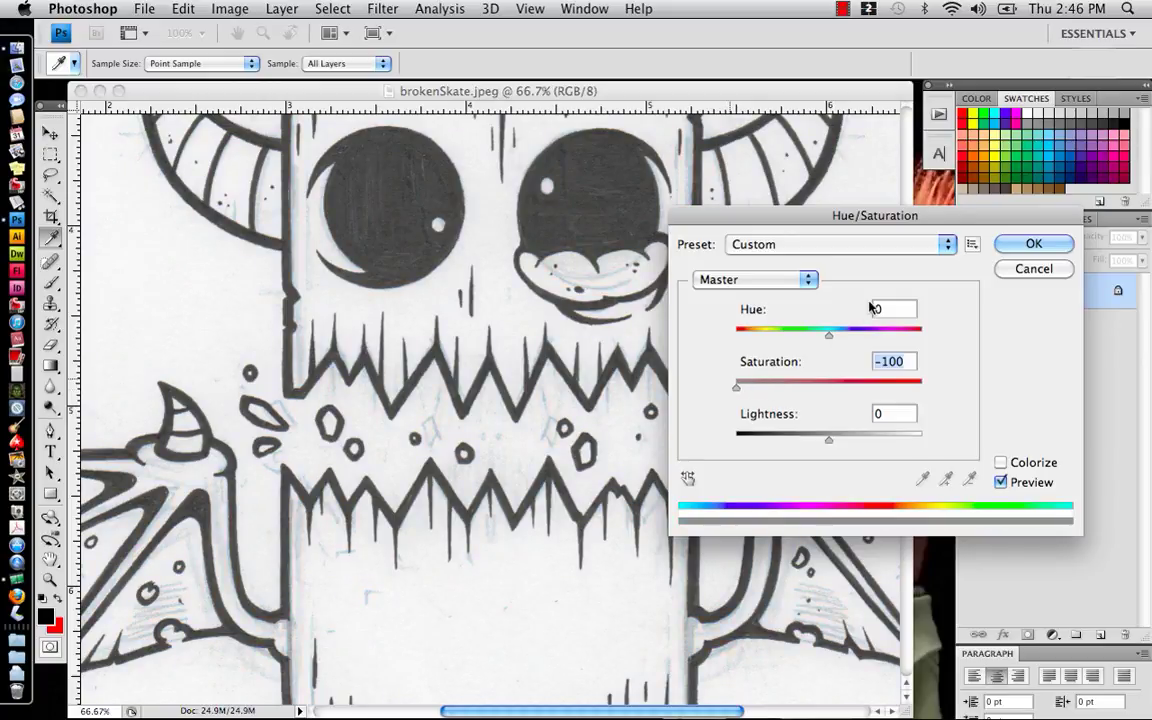
left_click_drag(848, 214, 877, 212)
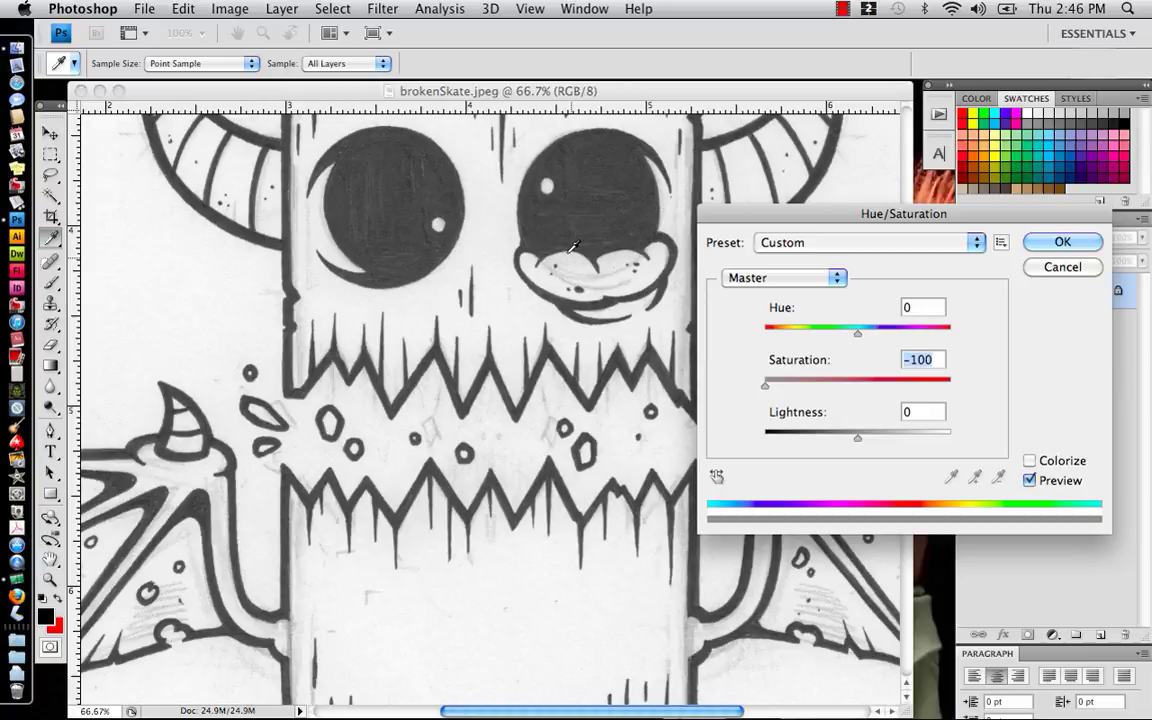
left_click(1062, 243)
Apply Auto Tone to the scan for more contrast
key("w")
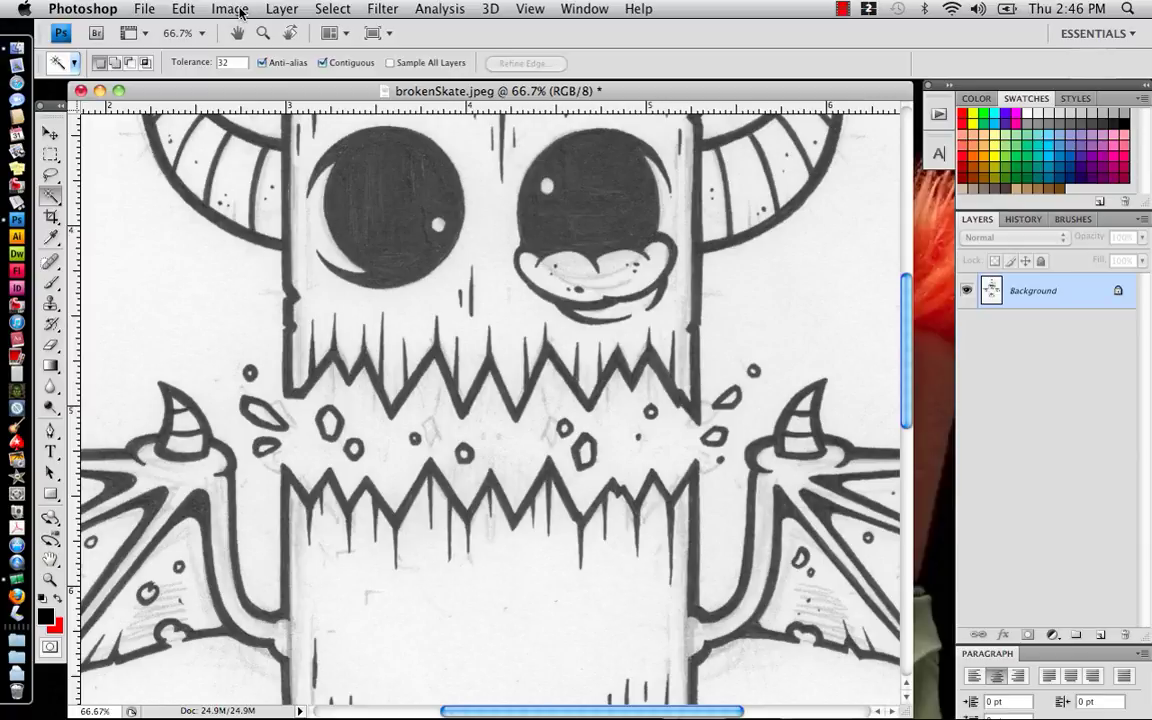
left_click(239, 12)
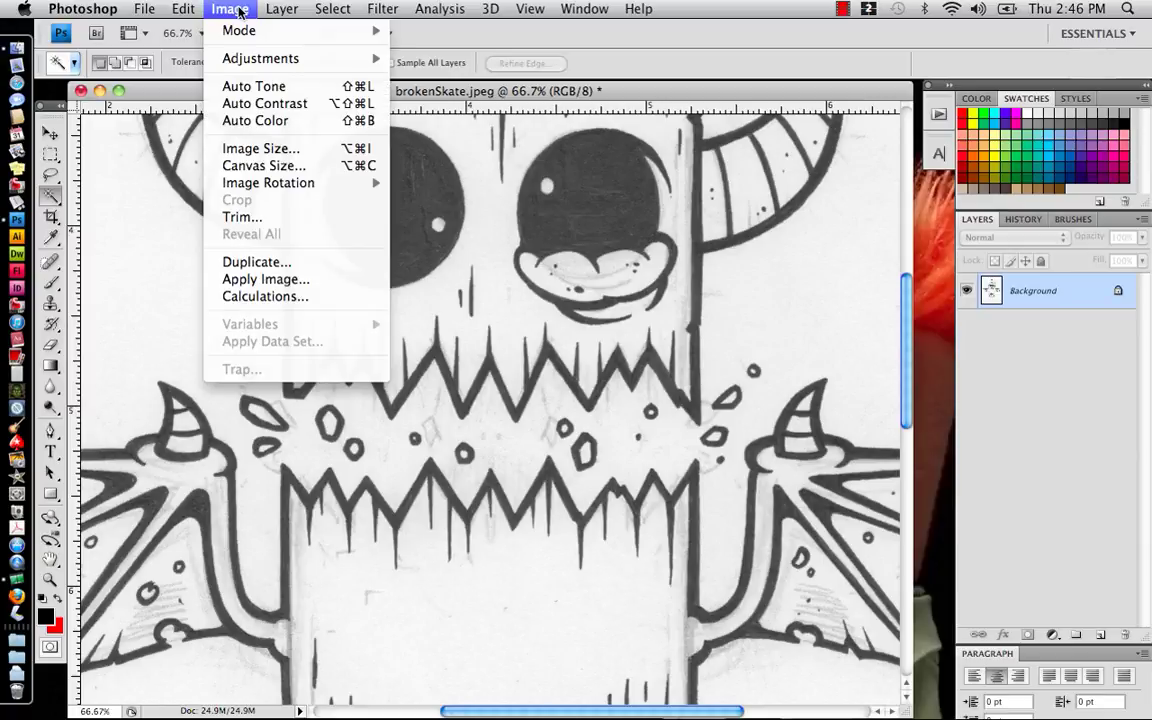
left_click(283, 88)
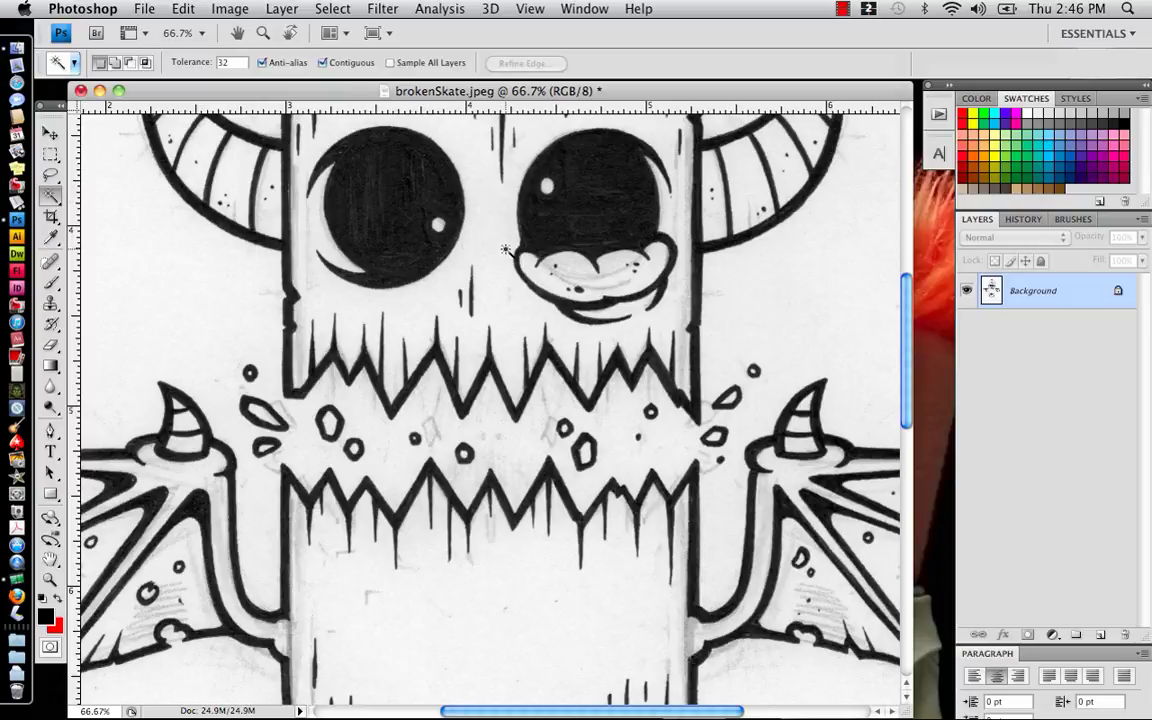
Apply Levels with input levels 20, 0.39 and 170 for black lines on white
left_click(241, 9)
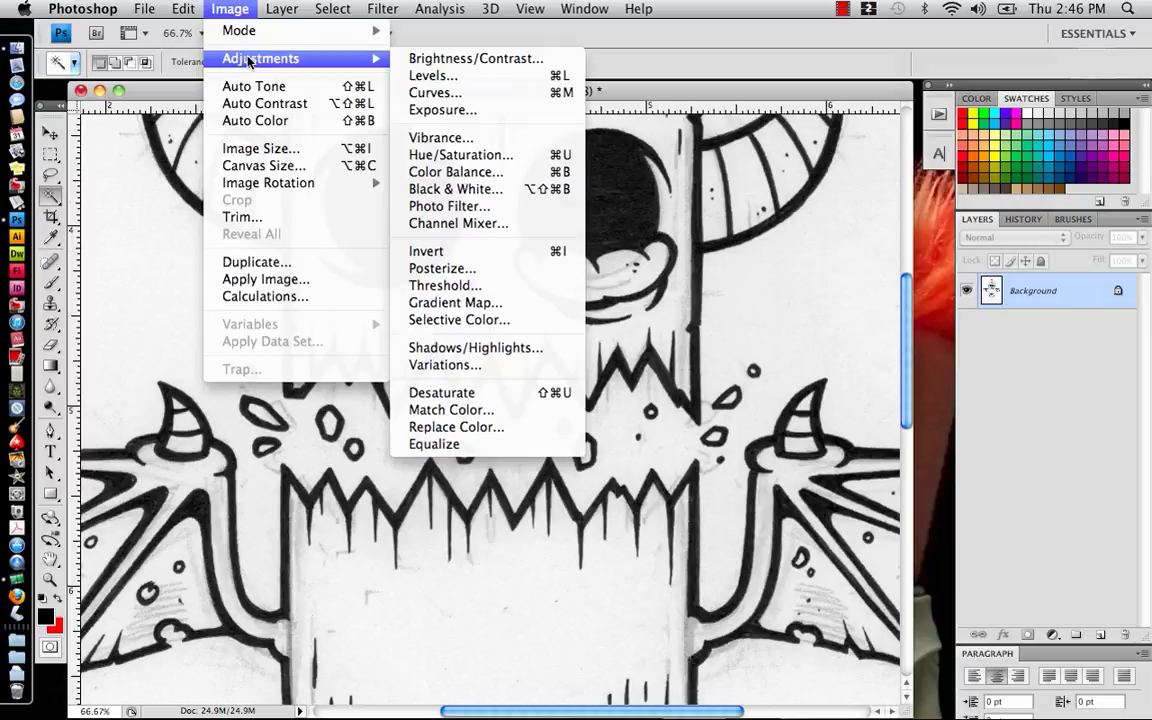
mouse_move(236, 60)
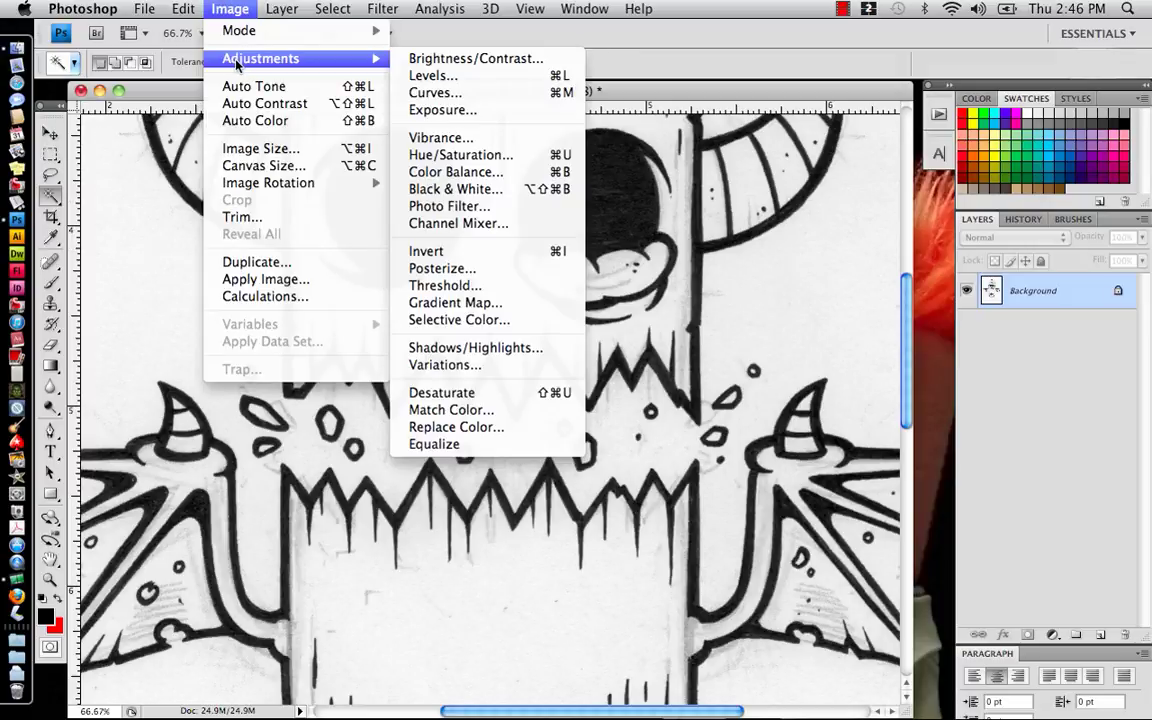
left_click(436, 77)
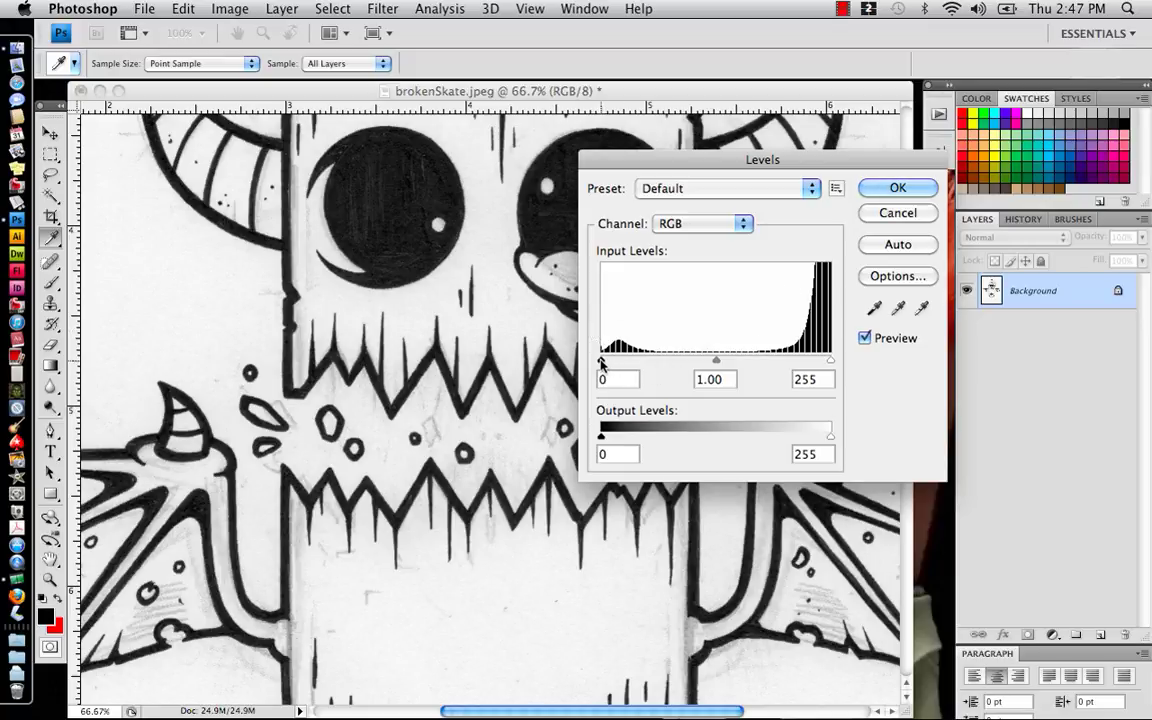
left_click_drag(603, 361, 619, 363)
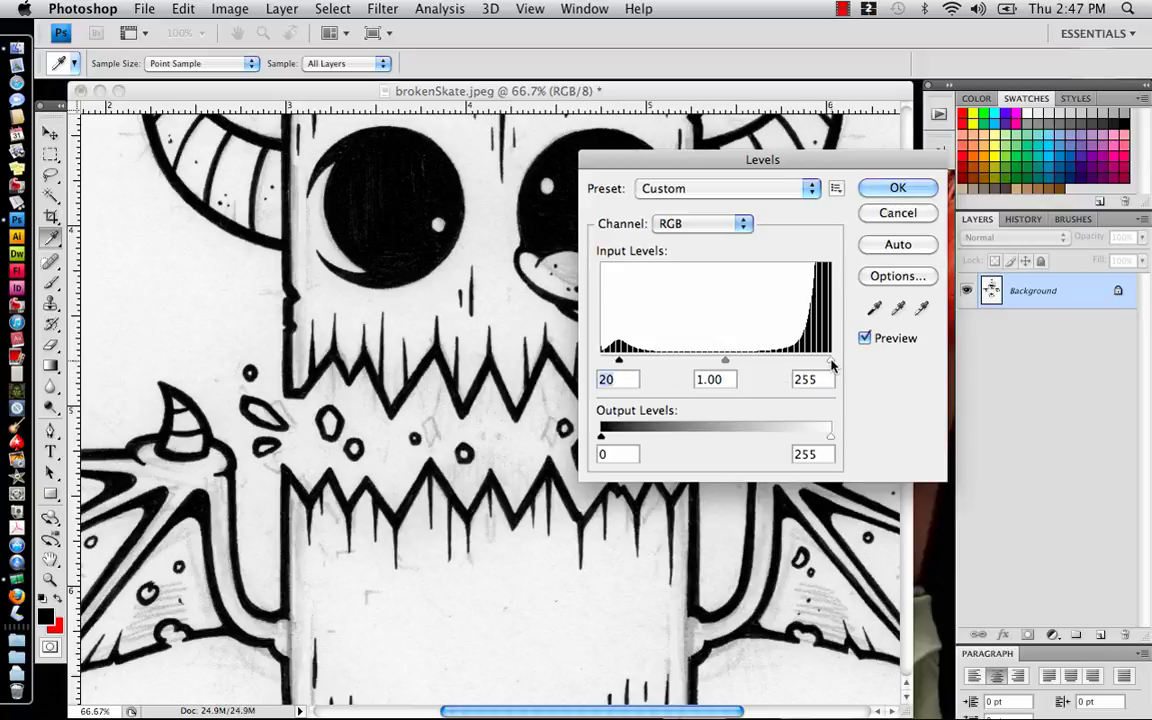
left_click_drag(831, 366, 722, 368)
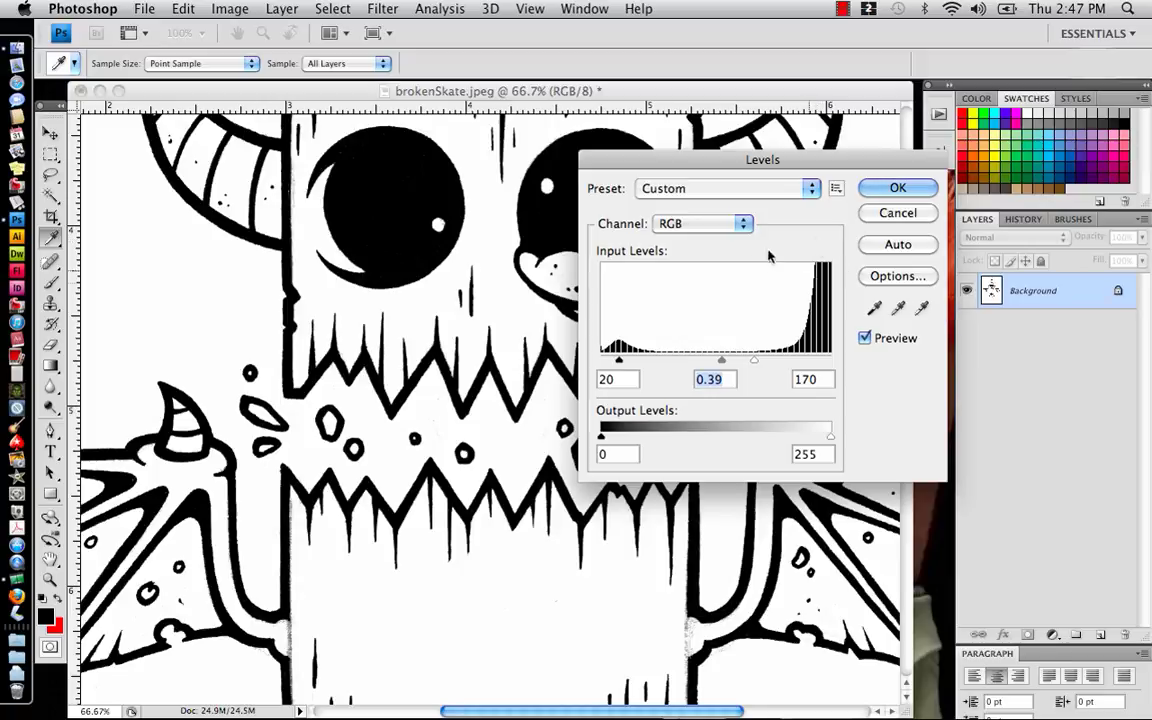
left_click(900, 188)
key("w")
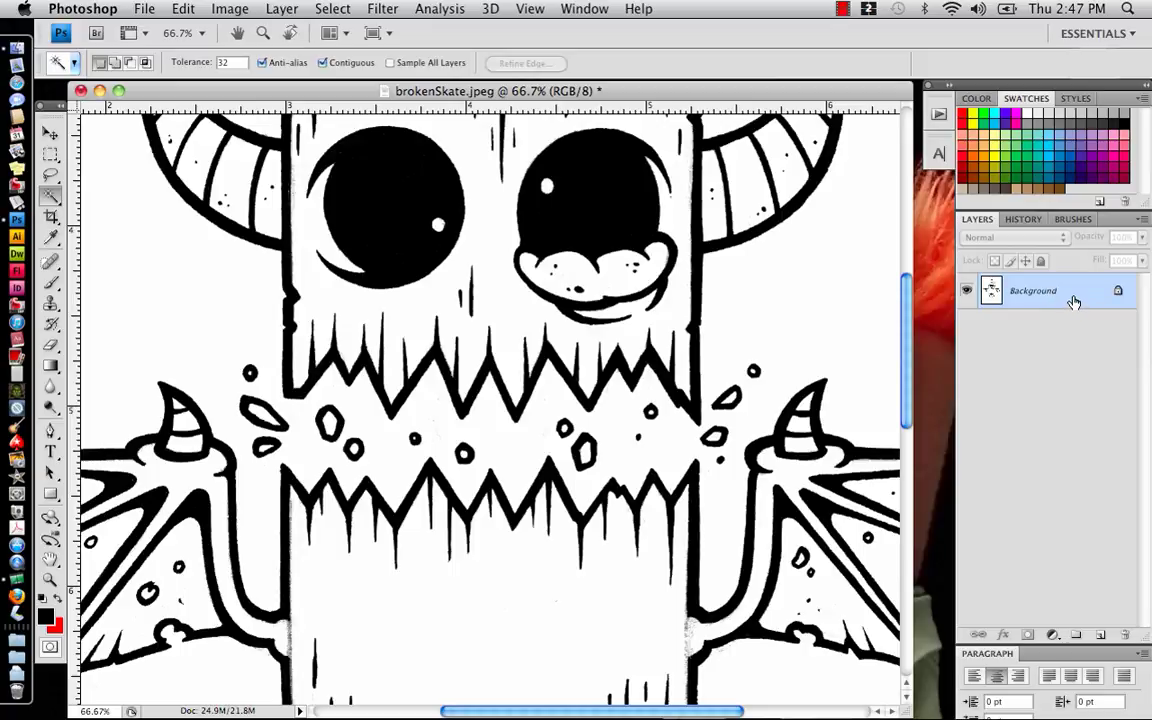
Convert the Background into a normal layer named 'artwork' and zoom out to 25%
double_click(1072, 302)
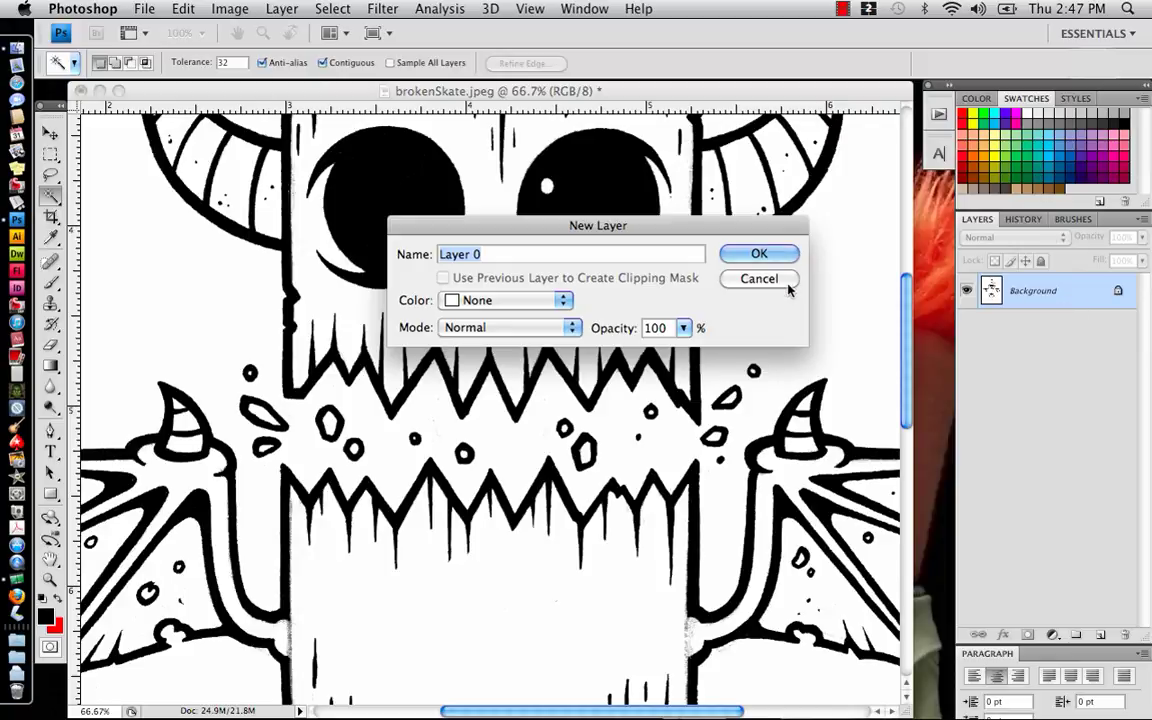
type("artwork")
left_click(757, 257)
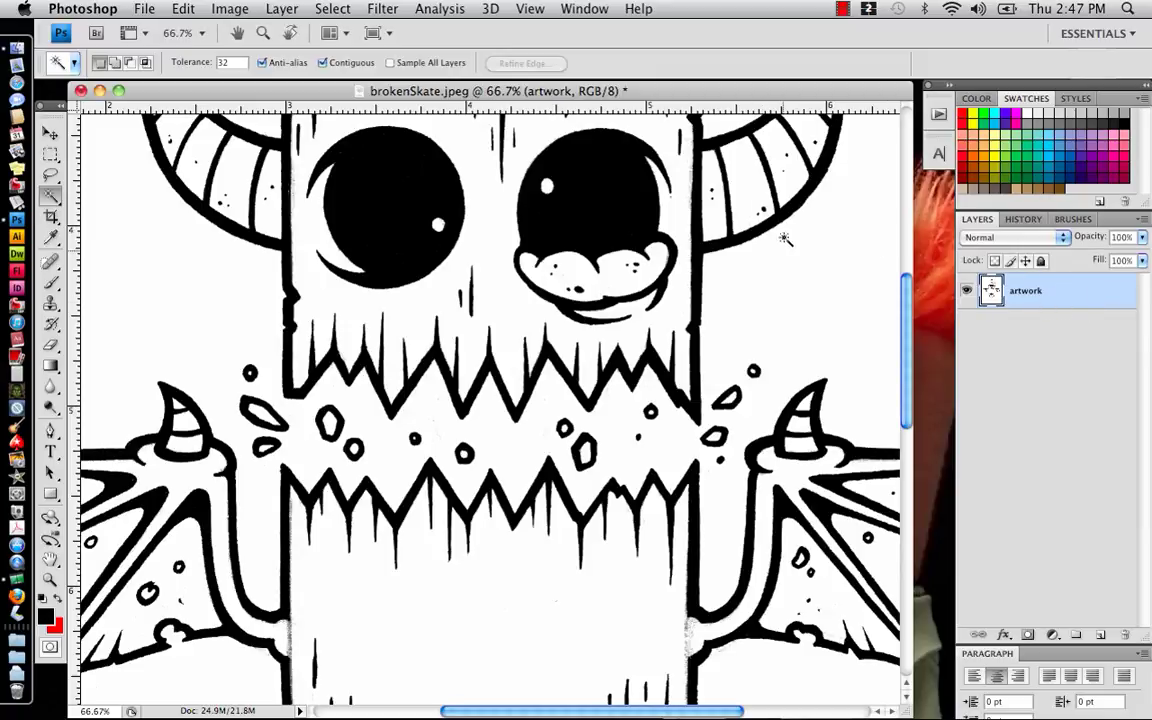
key("super+minus")
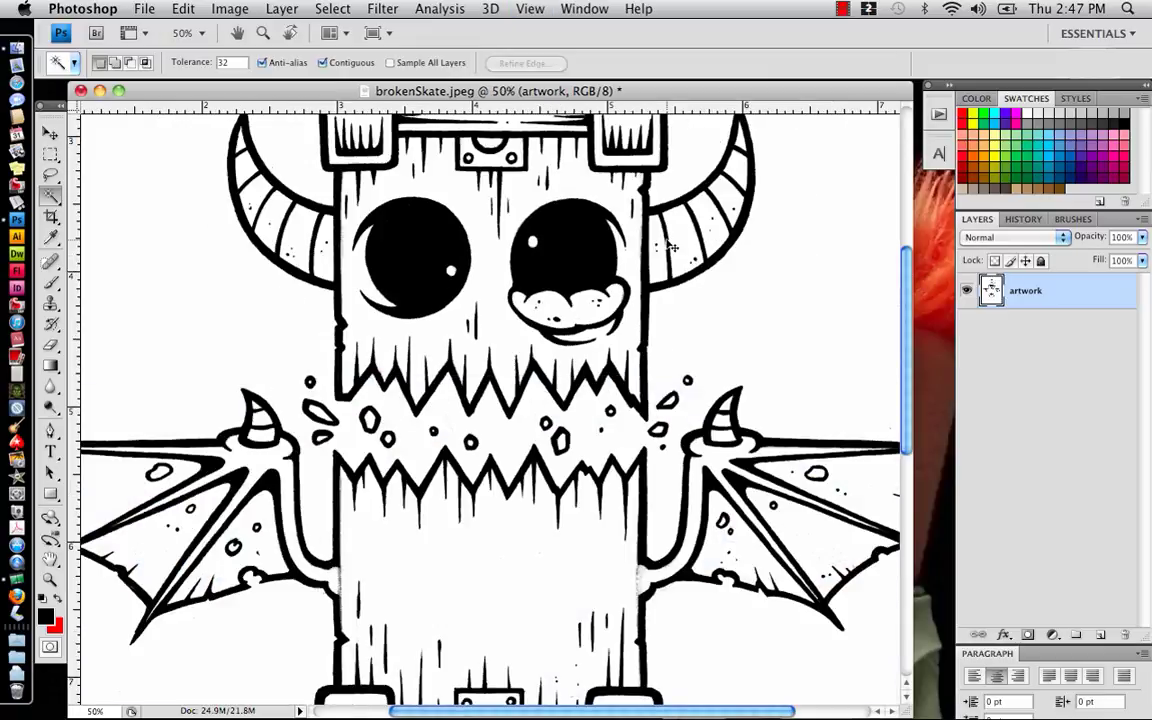
key("super+minus")
key("super+minus")
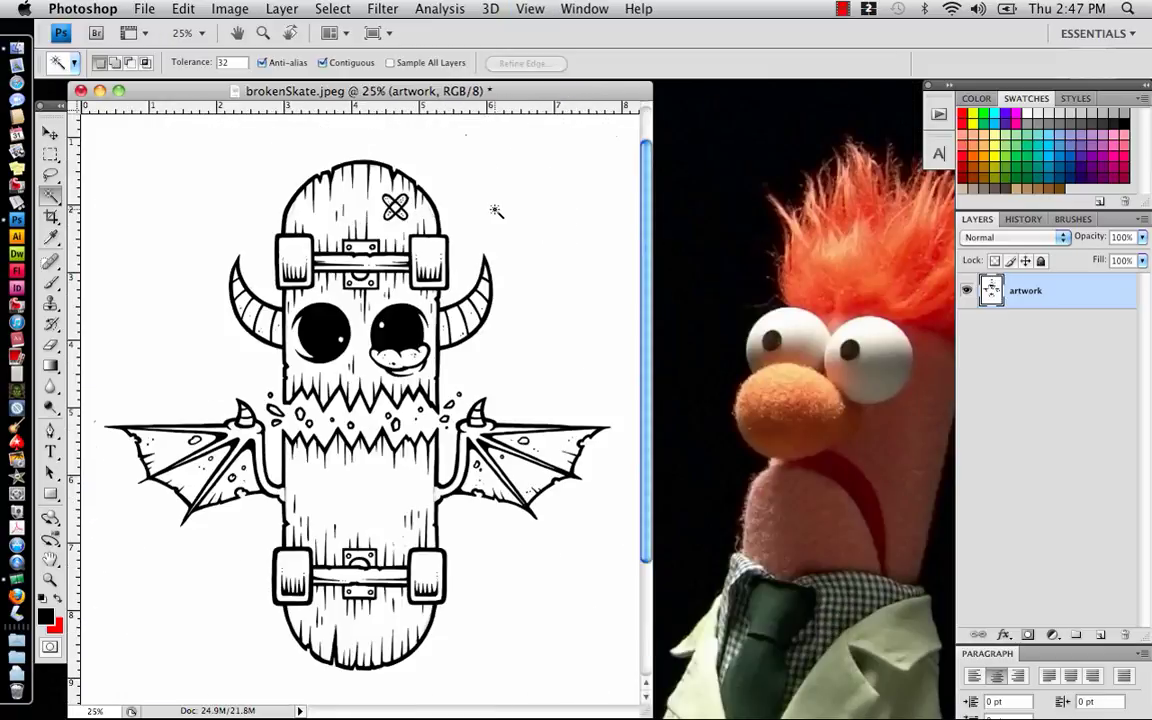
Switch to the Magic Wand with Contiguous off and select the drawing's white areas
left_click(55, 197)
left_click_drag(50, 197, 88, 185)
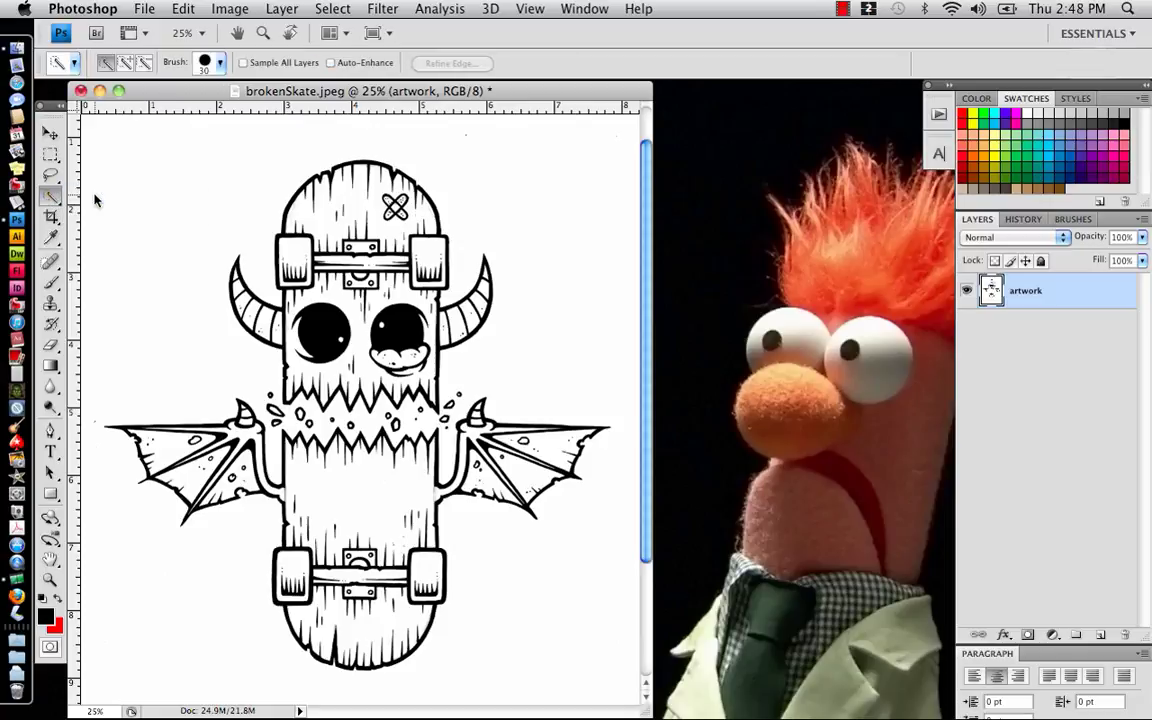
left_click(46, 199)
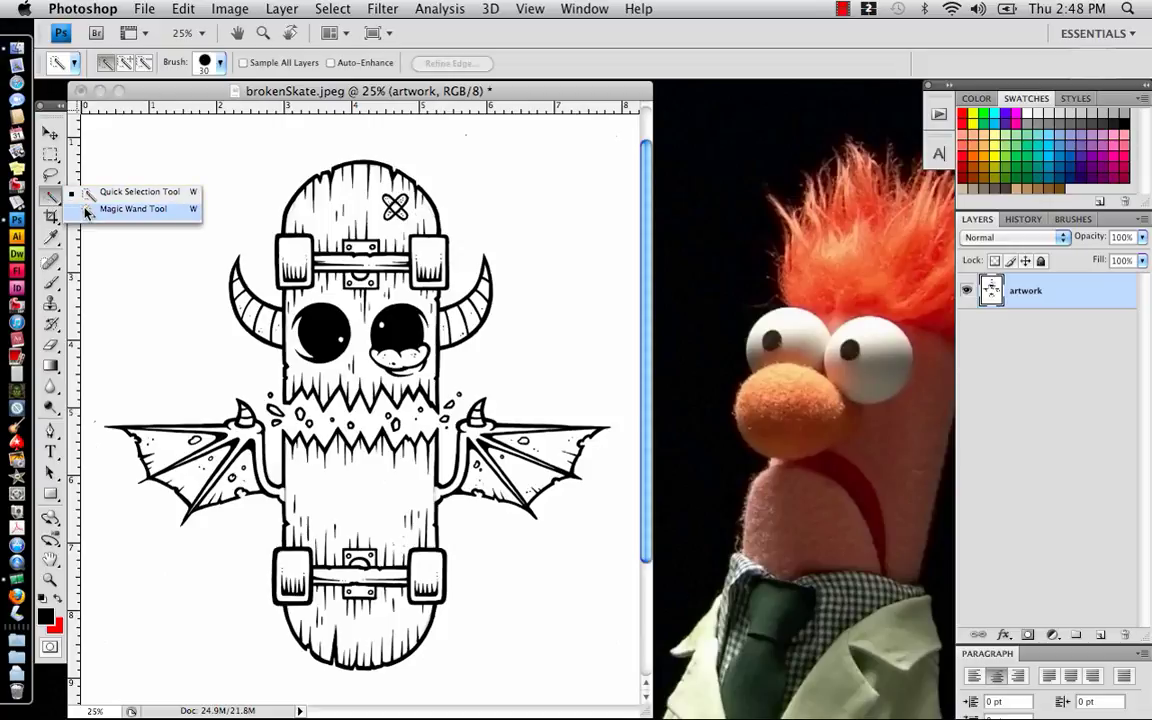
left_click(86, 209)
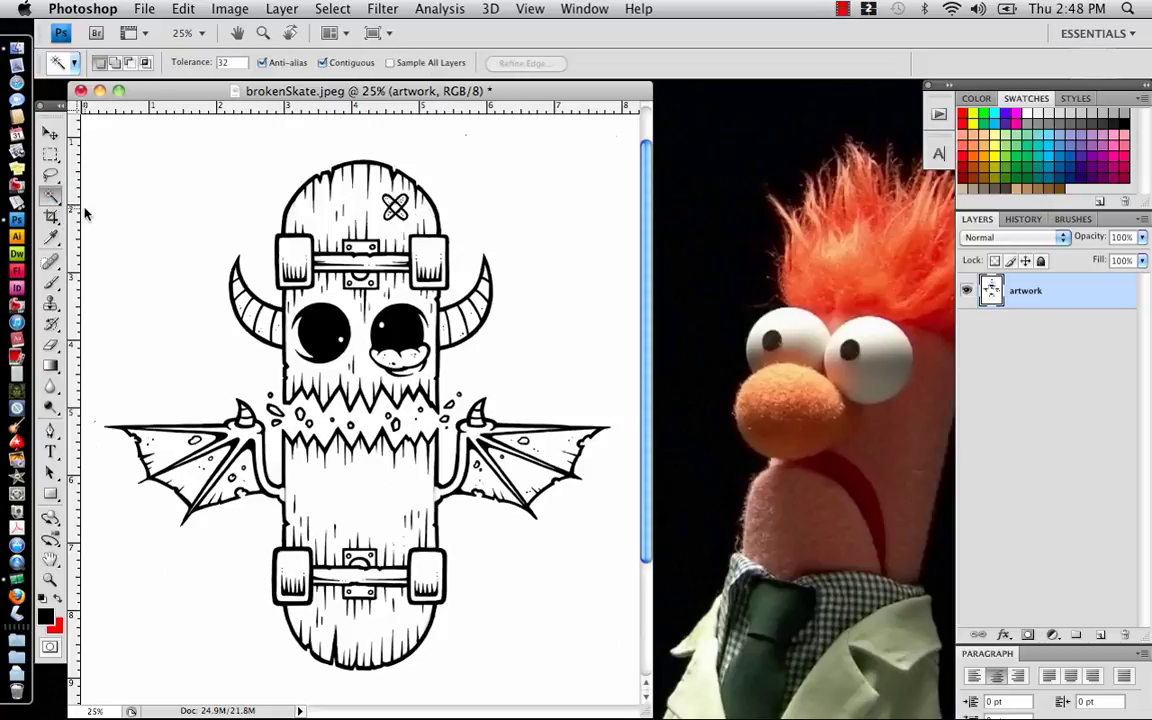
left_click(322, 64)
left_click(251, 156)
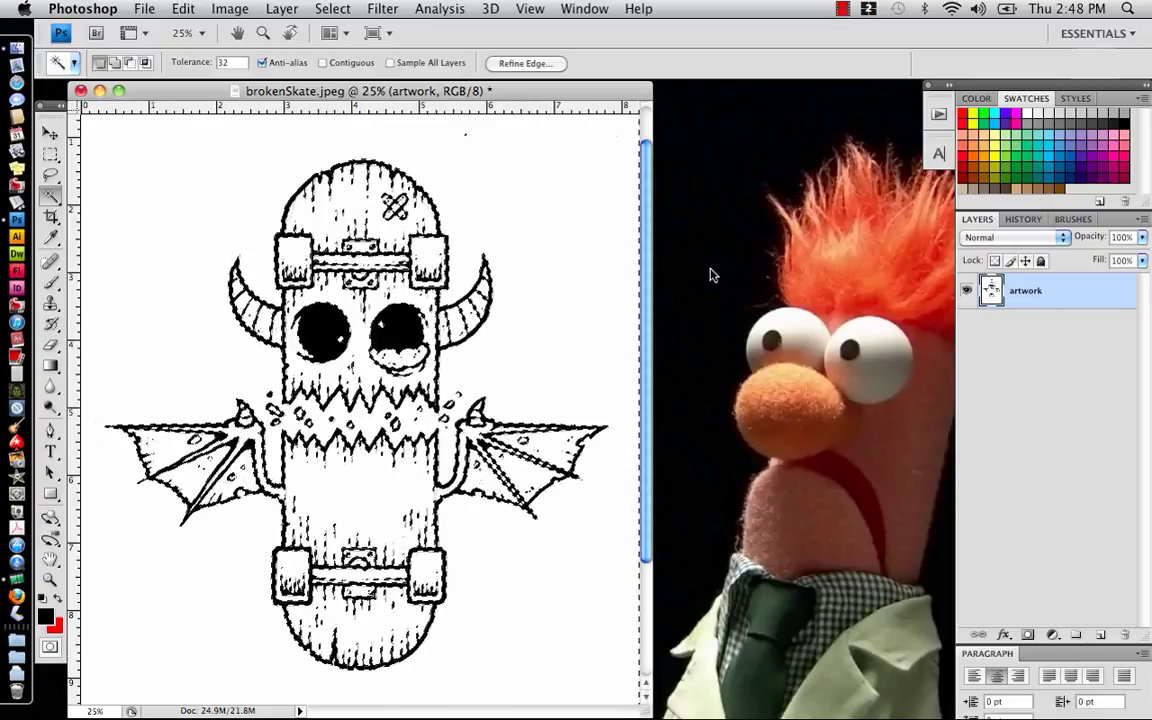
Deselect, then with Contiguous off again select all the black linework at once
left_click(338, 64)
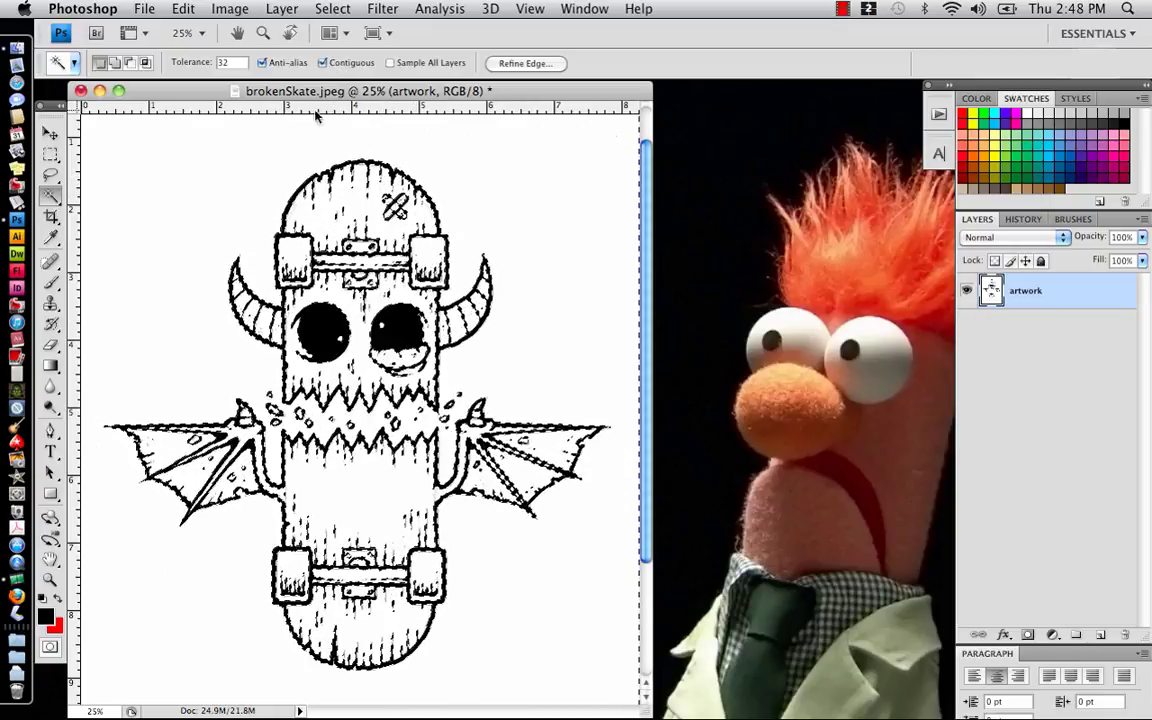
key("super+d")
left_click(270, 153)
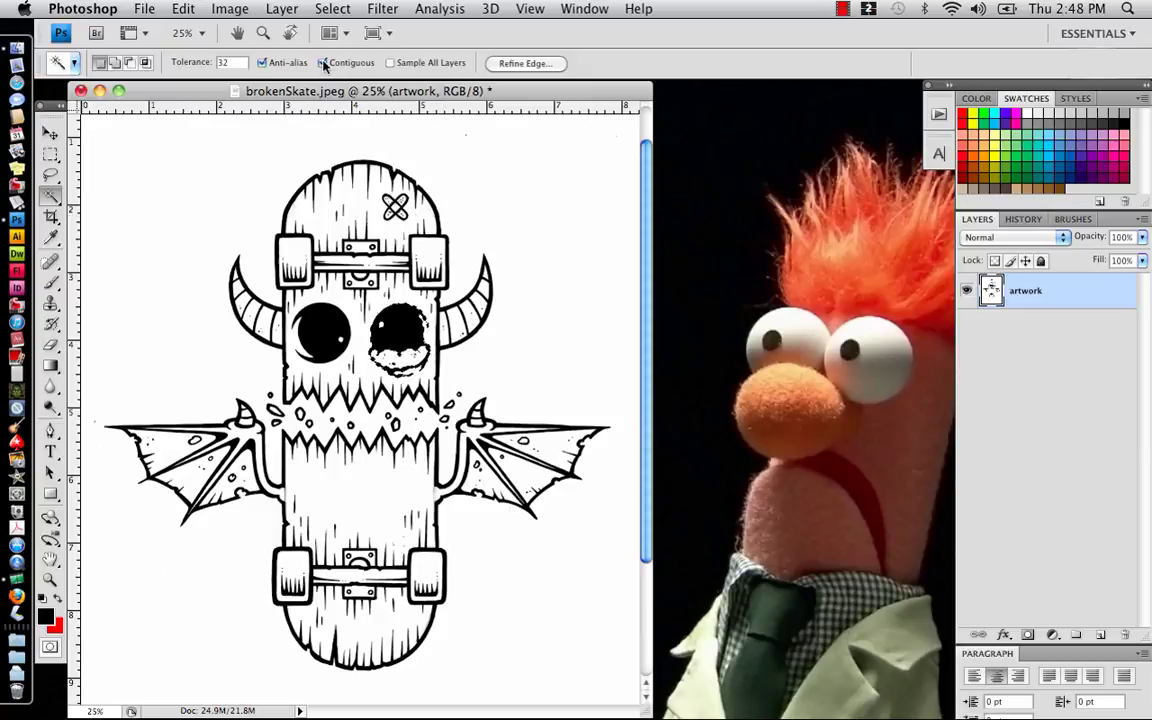
left_click(323, 63)
left_click(398, 321)
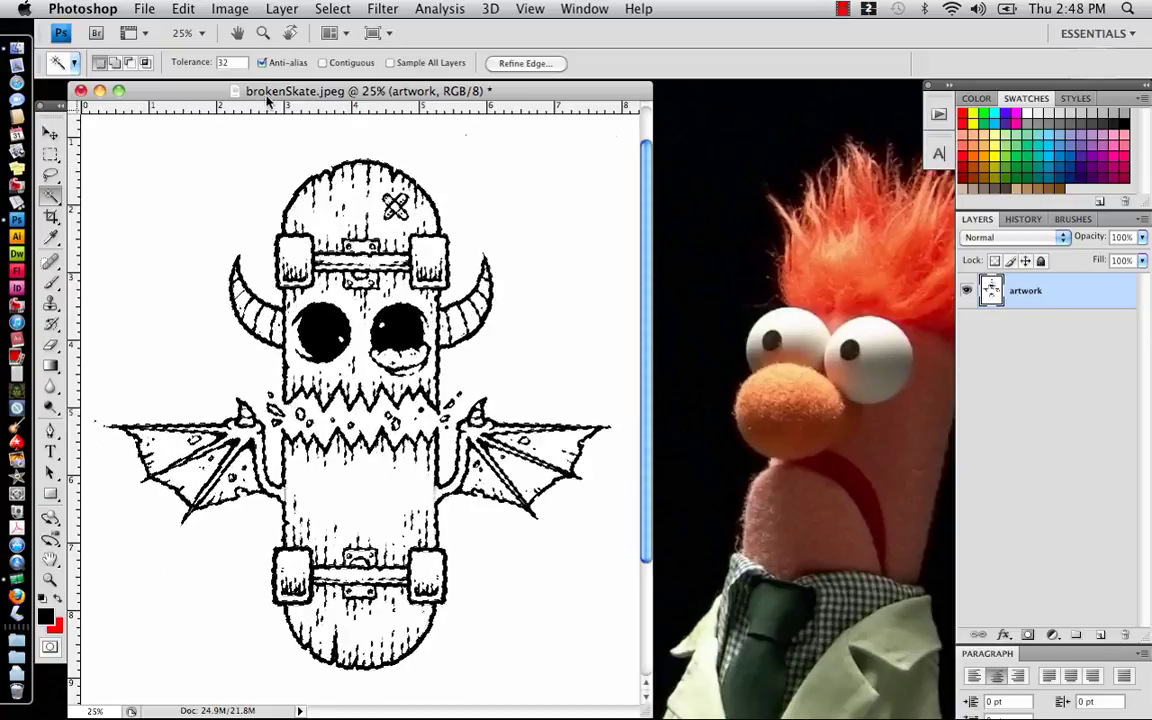
Turn Contiguous back on and delete the selected white background from the artwork layer
left_click(322, 63)
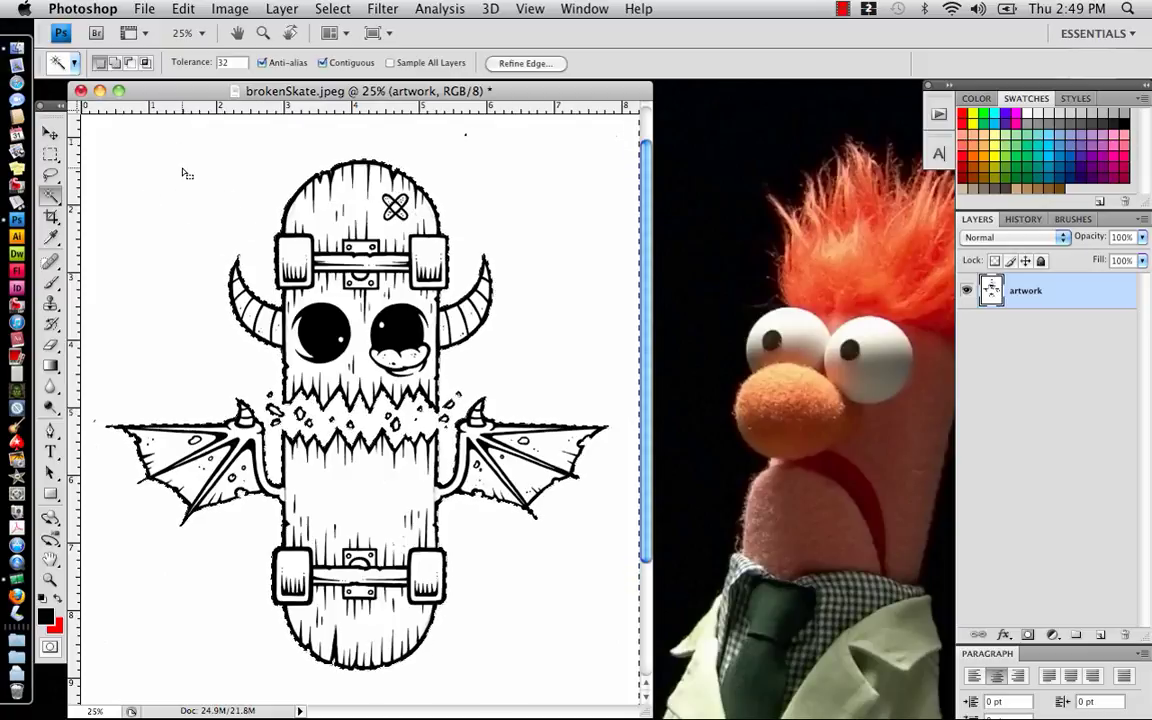
key("Delete")
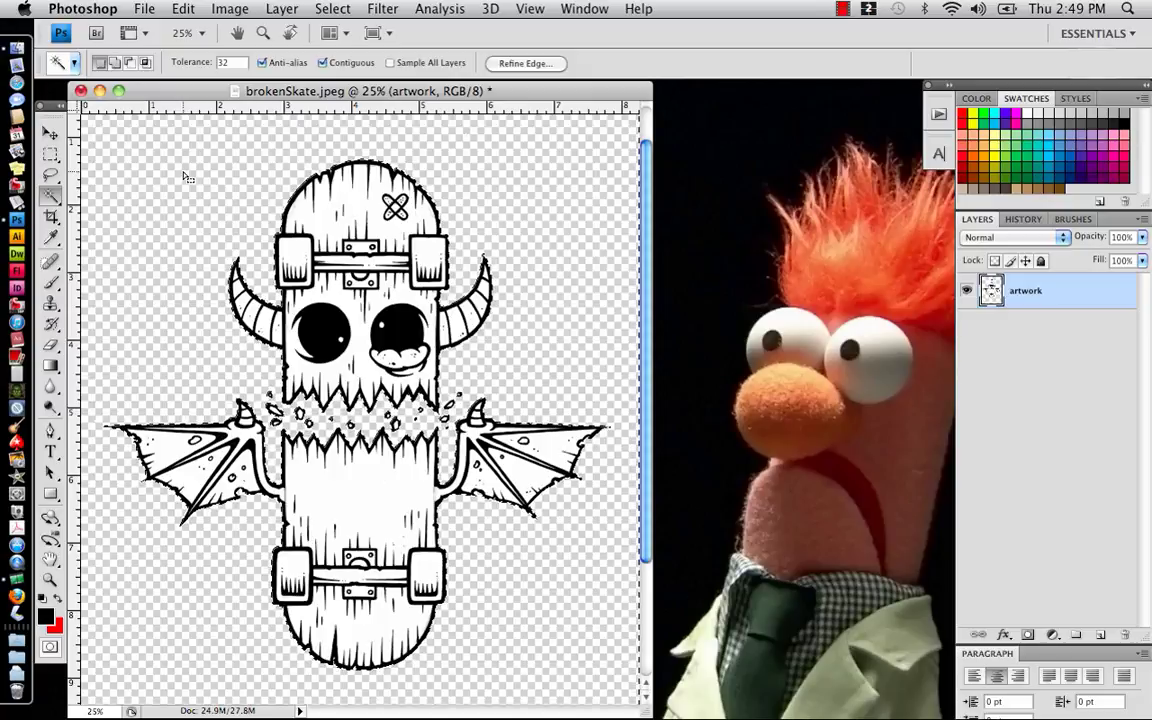
left_click(64, 153)
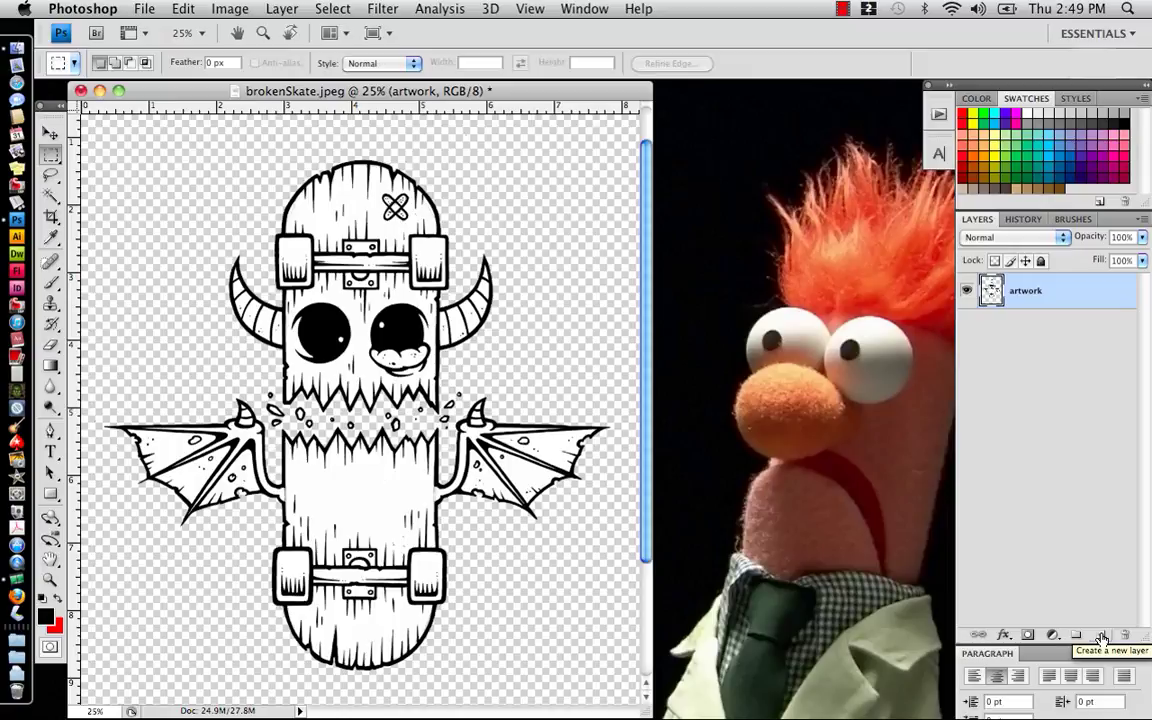
Add a new layer named tShirtColor beneath the artwork layer
left_click(1100, 637)
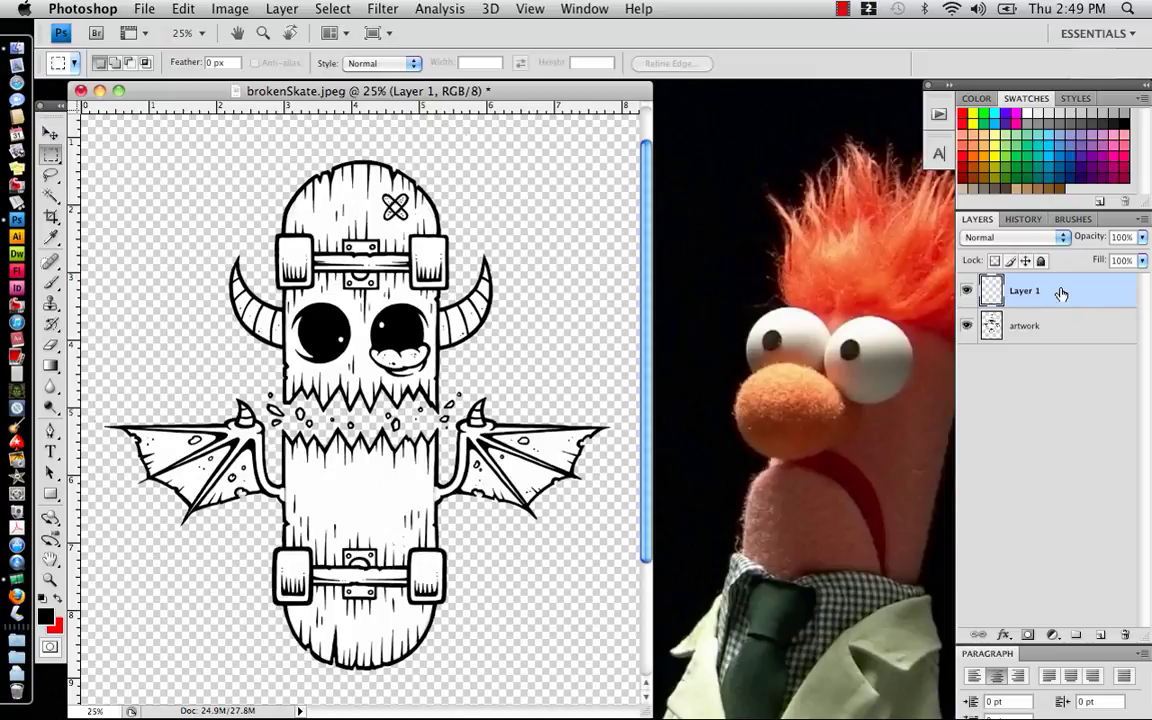
left_click_drag(1061, 292, 1057, 349)
double_click(1025, 327)
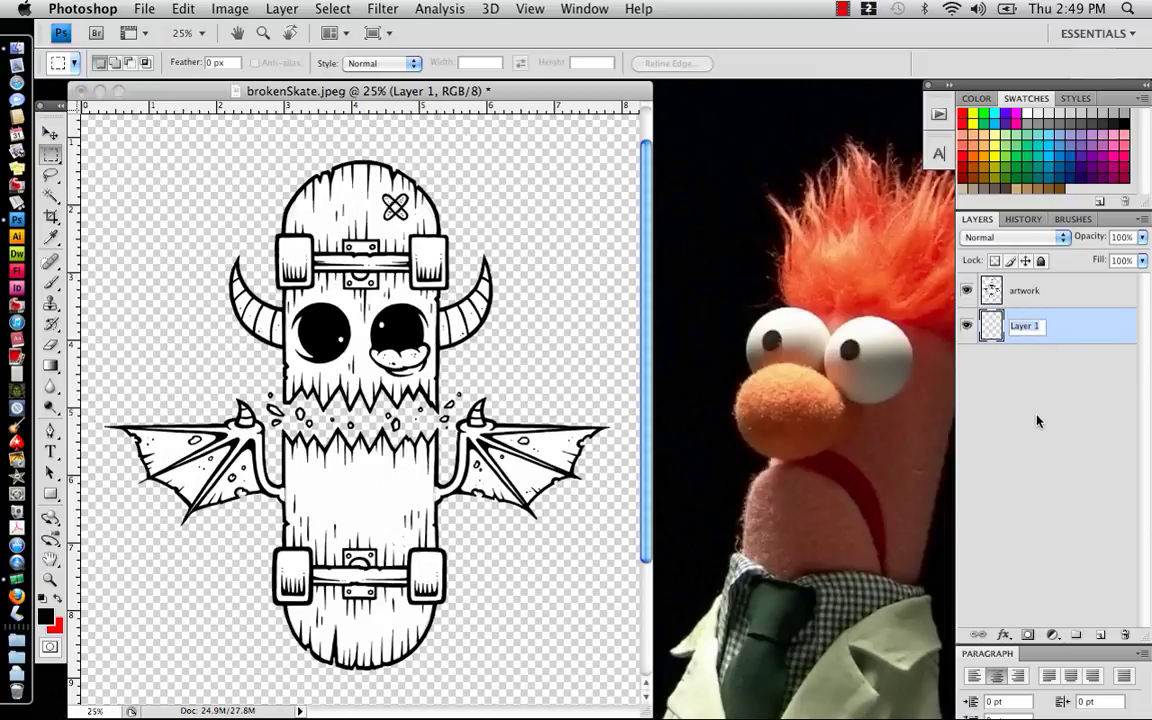
type("tShirtColor")
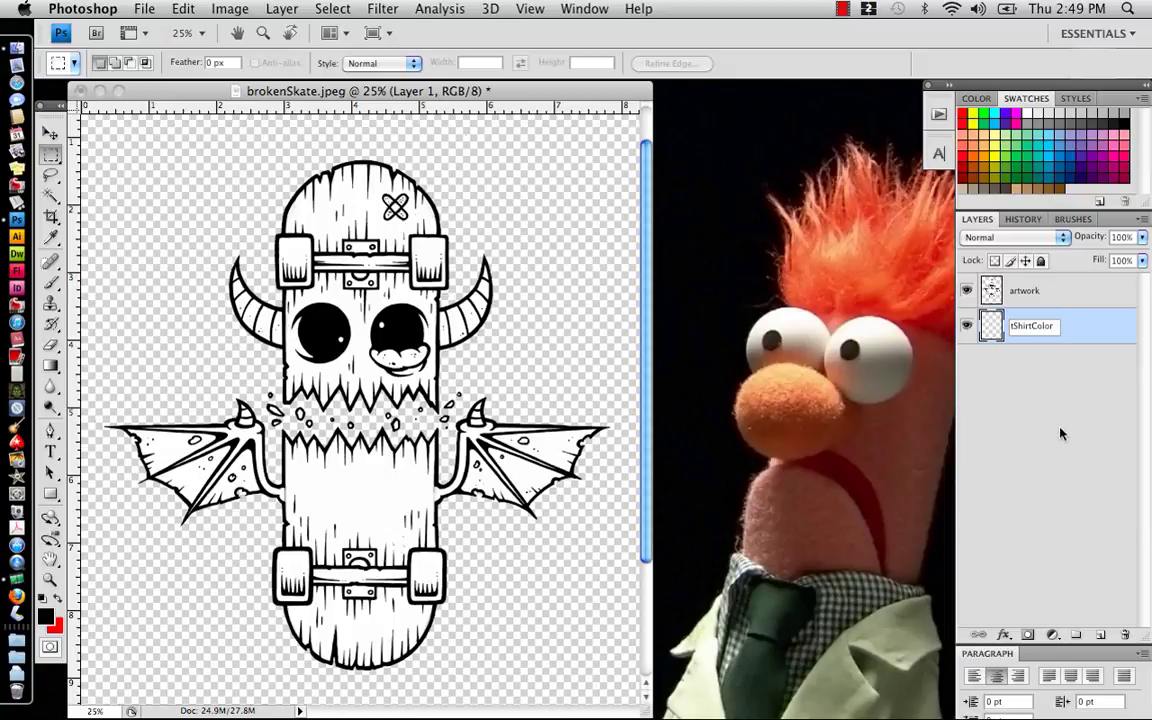
key("Return")
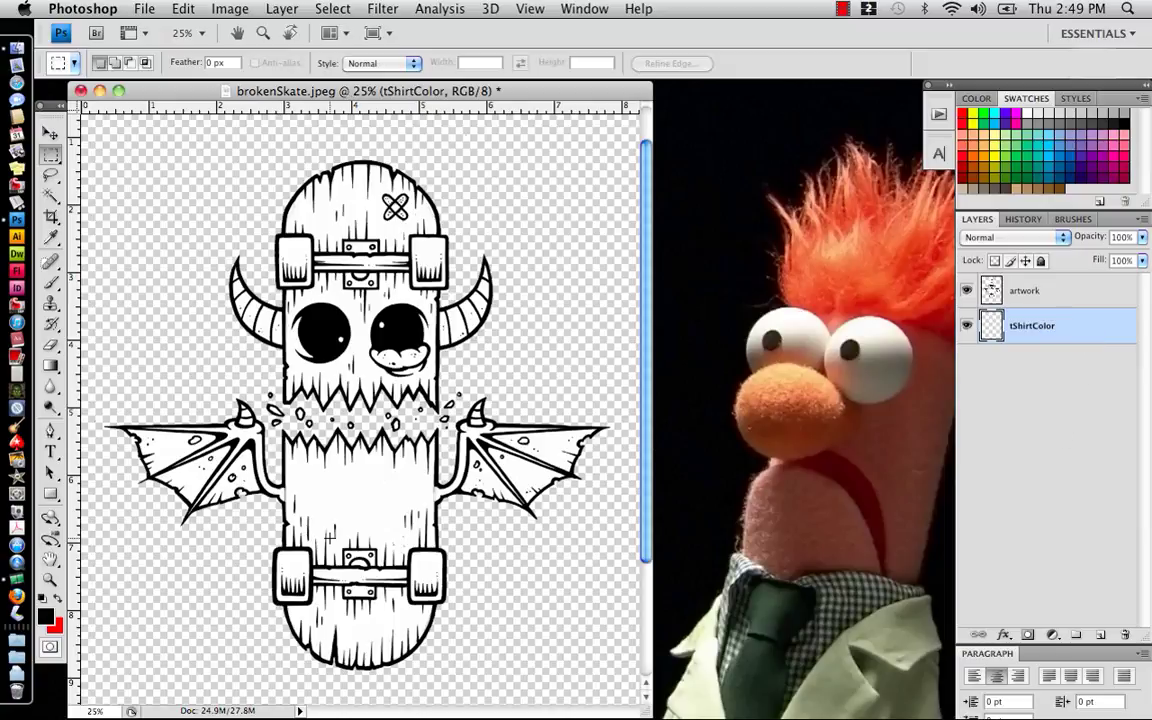
left_click(47, 617)
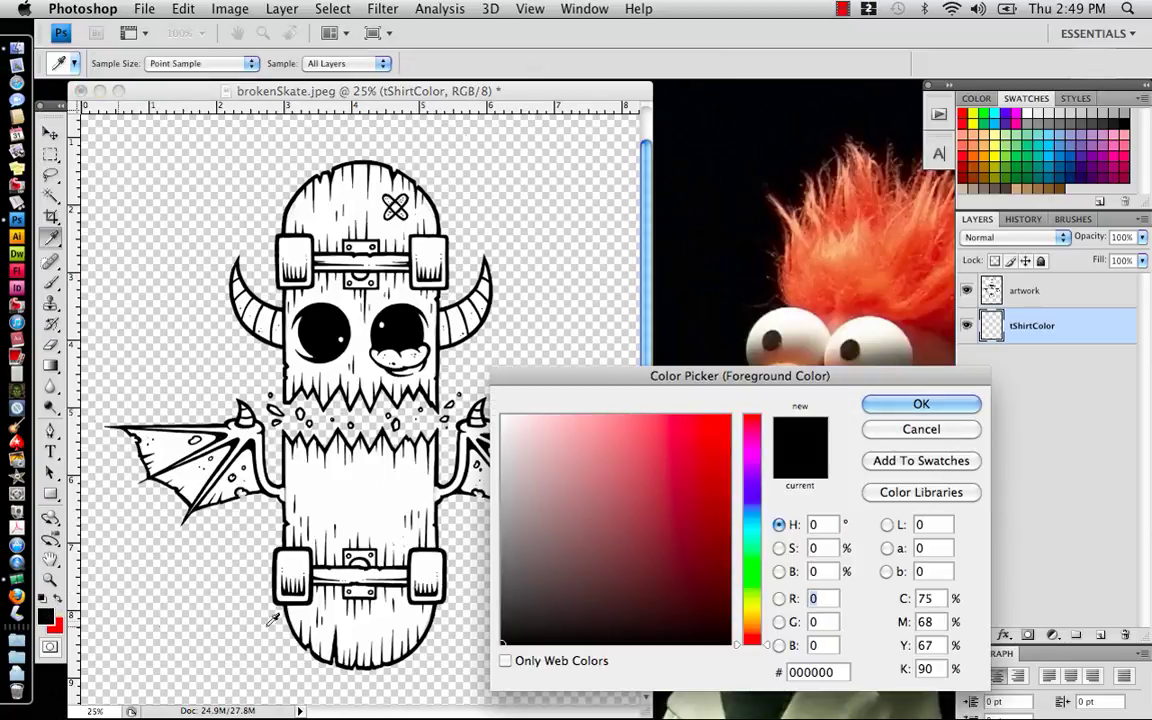
Choose dark grey #5a5a5a (RGB 90, 90, 90) as the foreground colour
left_click_drag(456, 493, 433, 507)
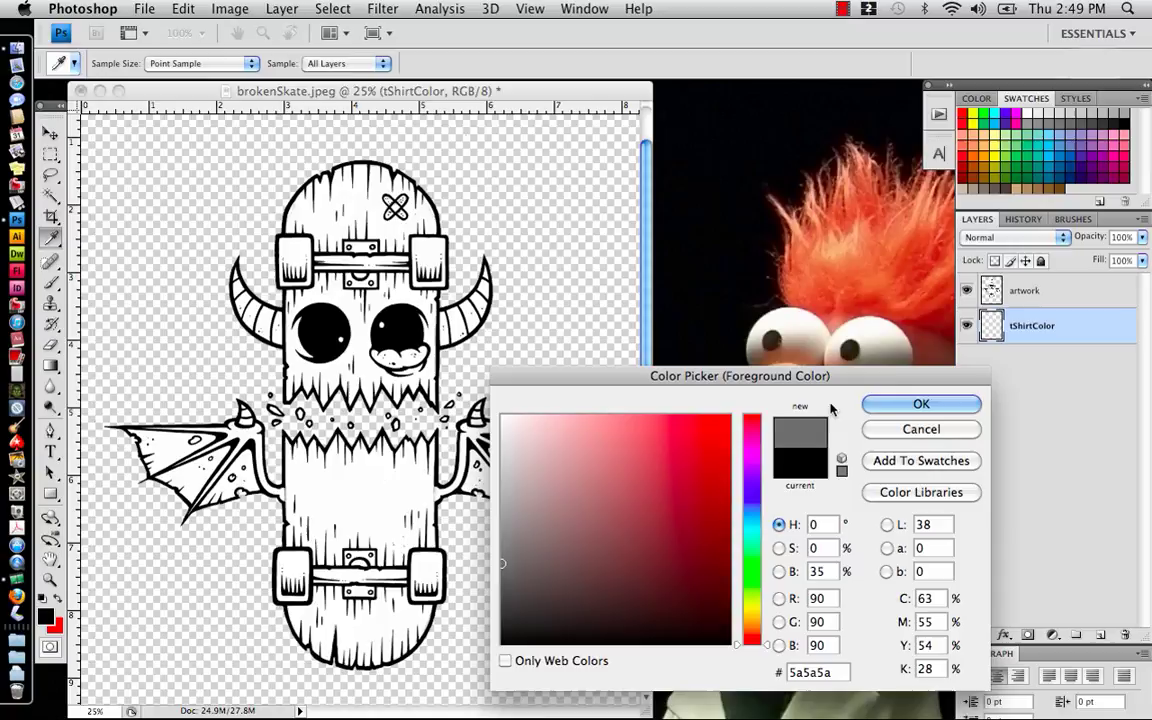
left_click(915, 404)
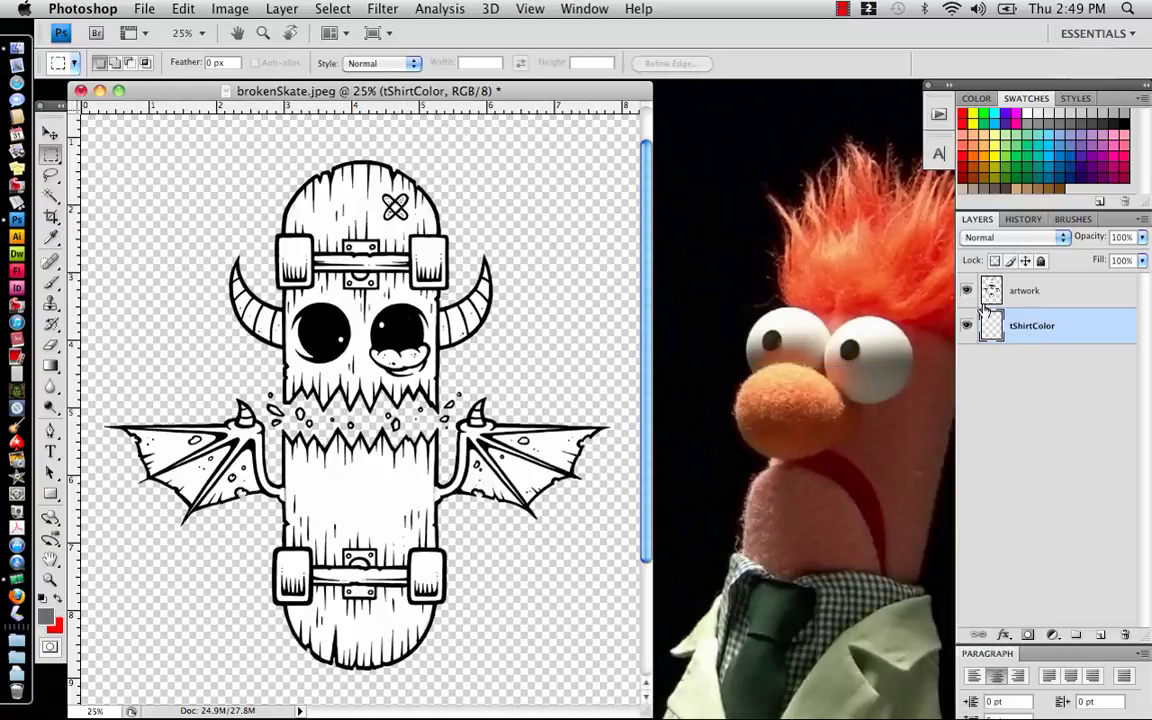
Fill the tShirtColor layer with the grey foreground colour at 100% opacity
left_click(183, 10)
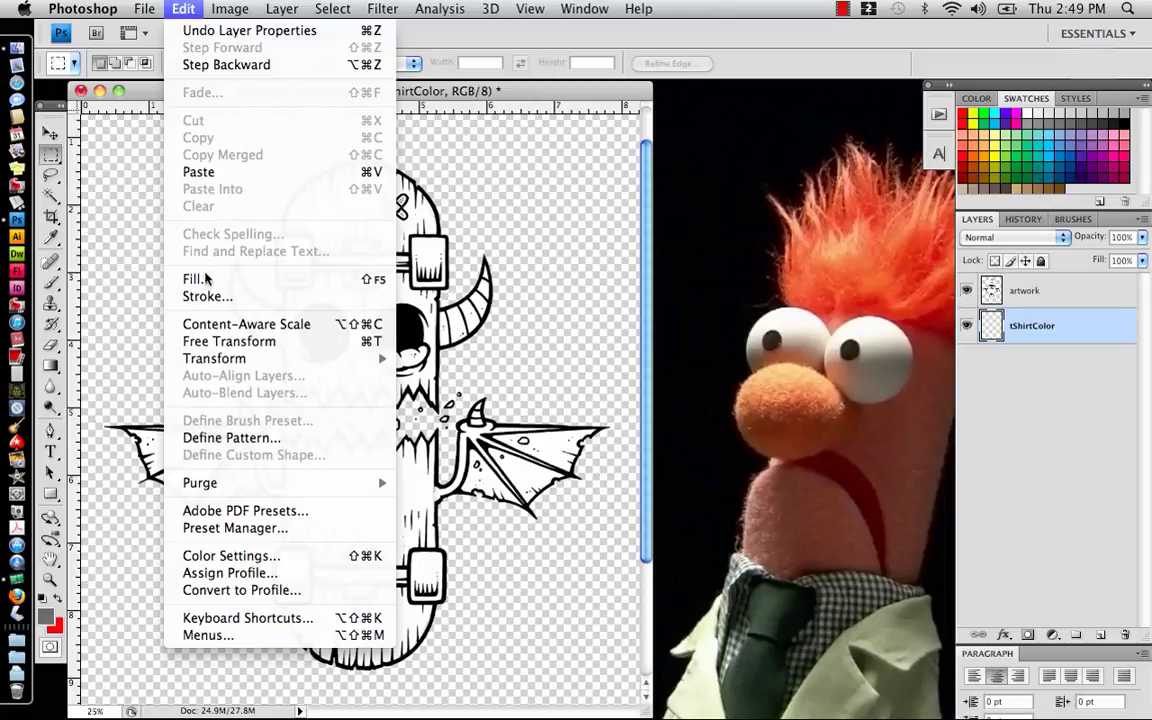
left_click(190, 253)
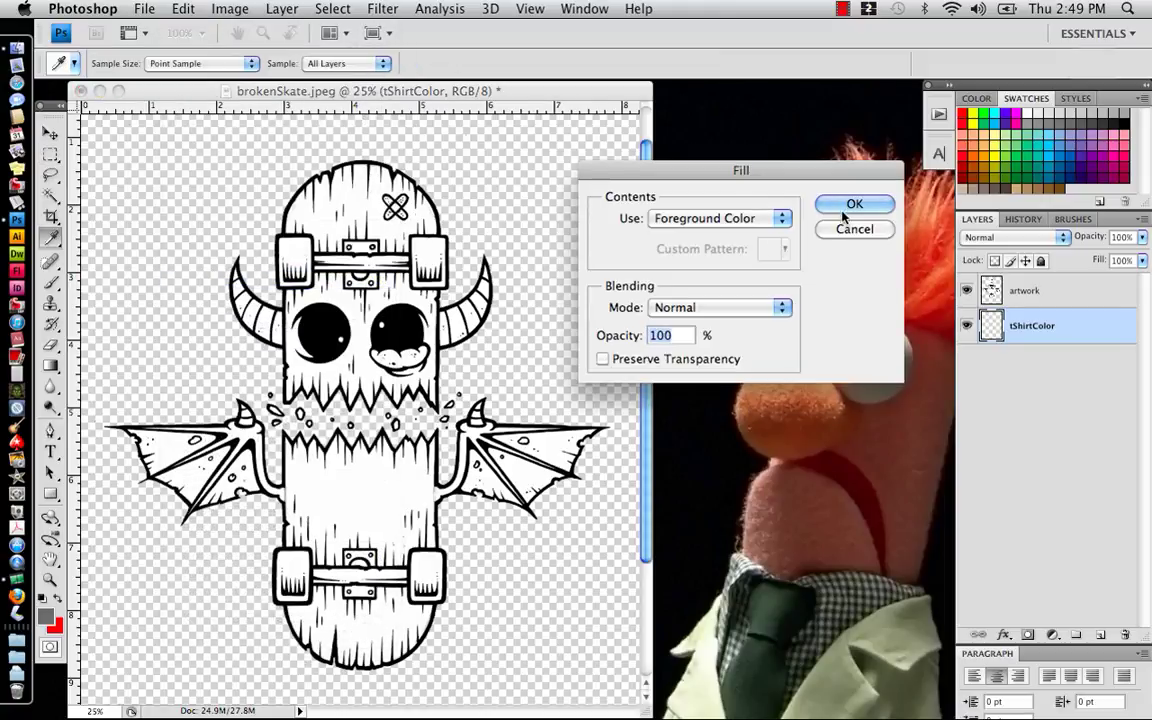
left_click(845, 206)
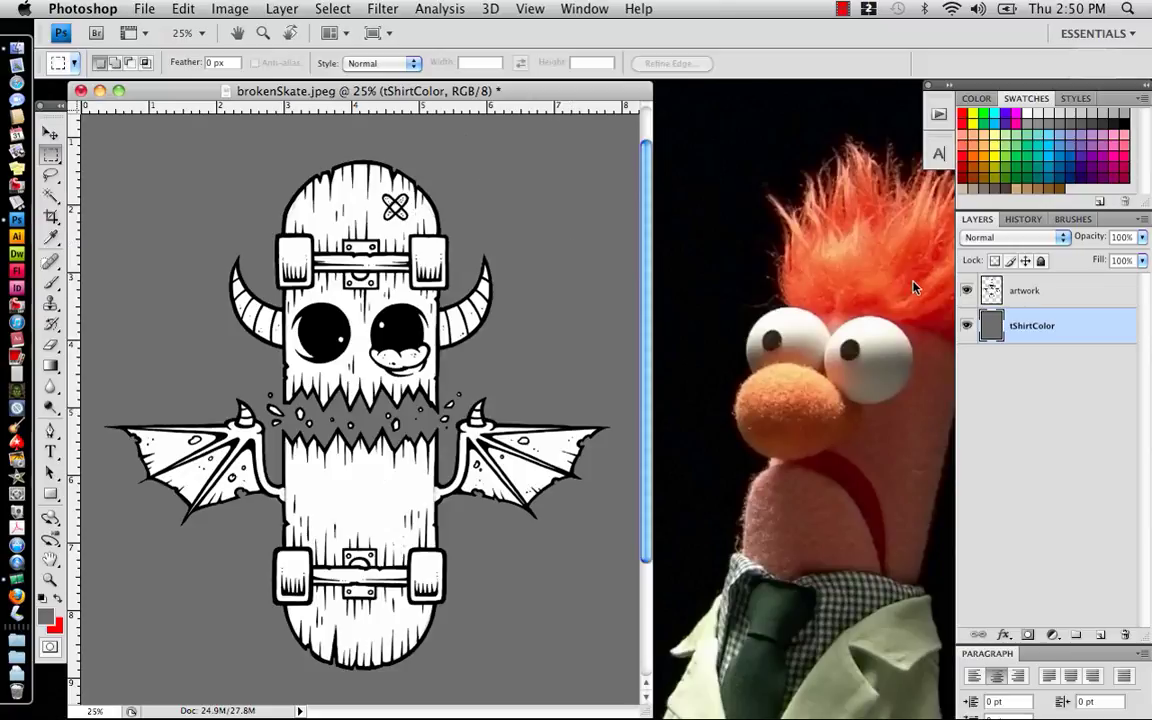
Select every white area of the artwork layer with a non-contiguous Magic Wand
left_click(1067, 293)
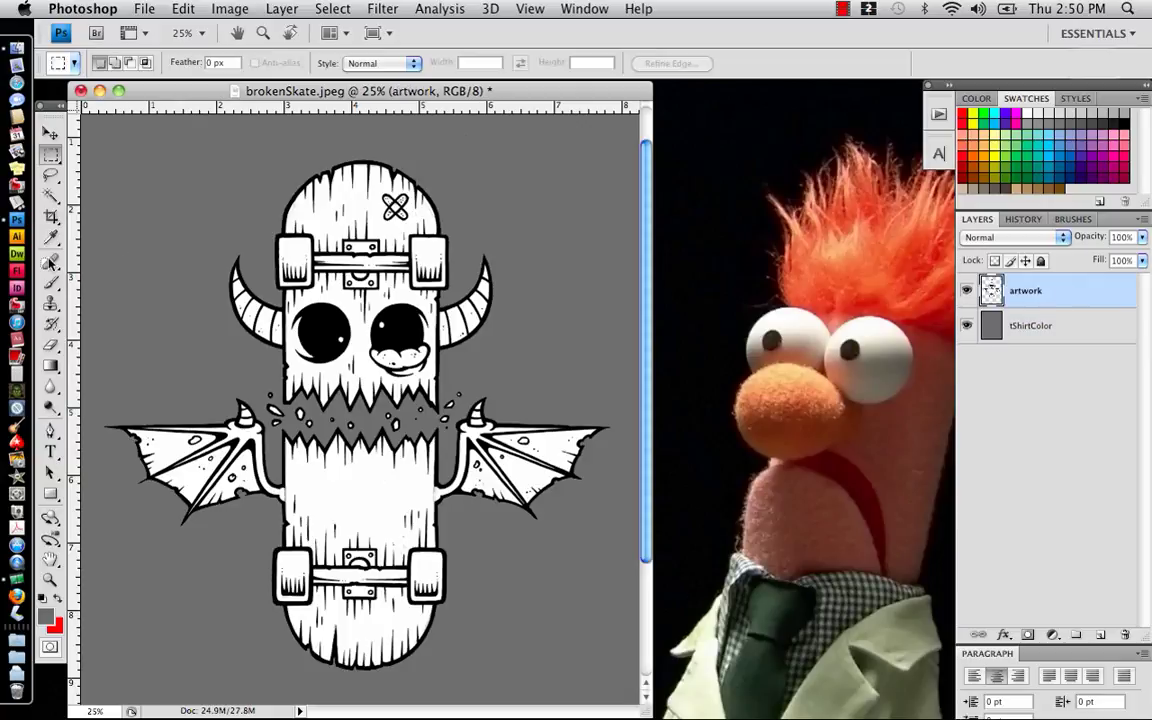
left_click(50, 198)
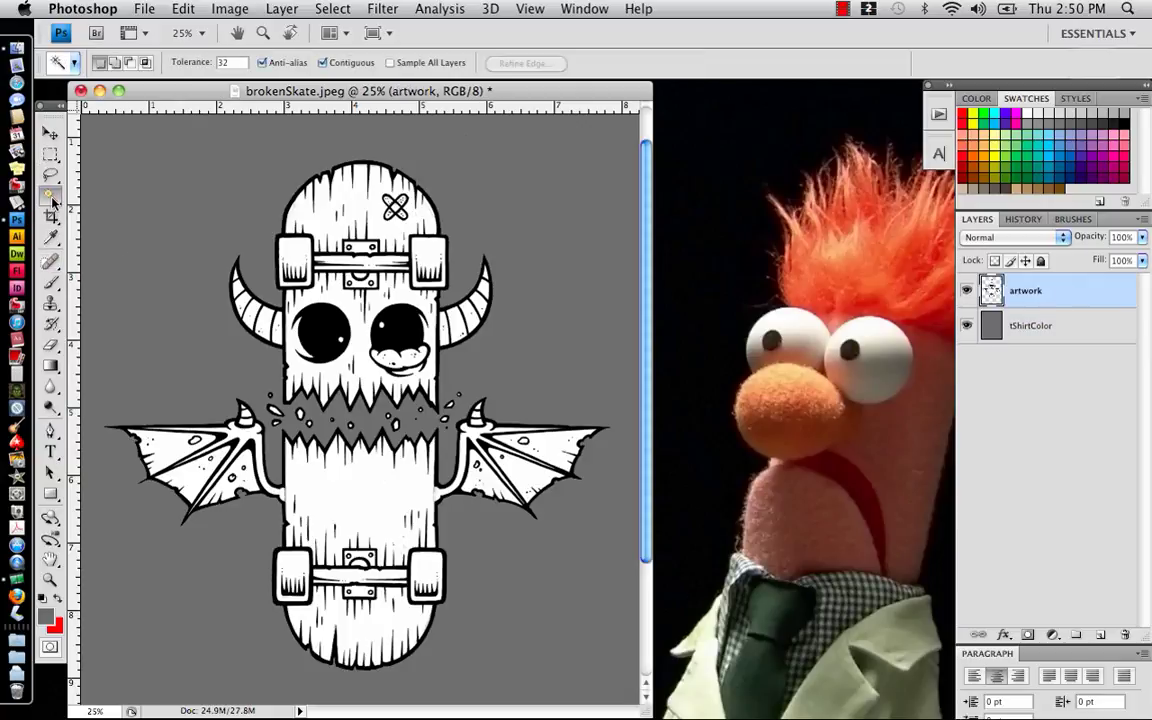
left_click(53, 200)
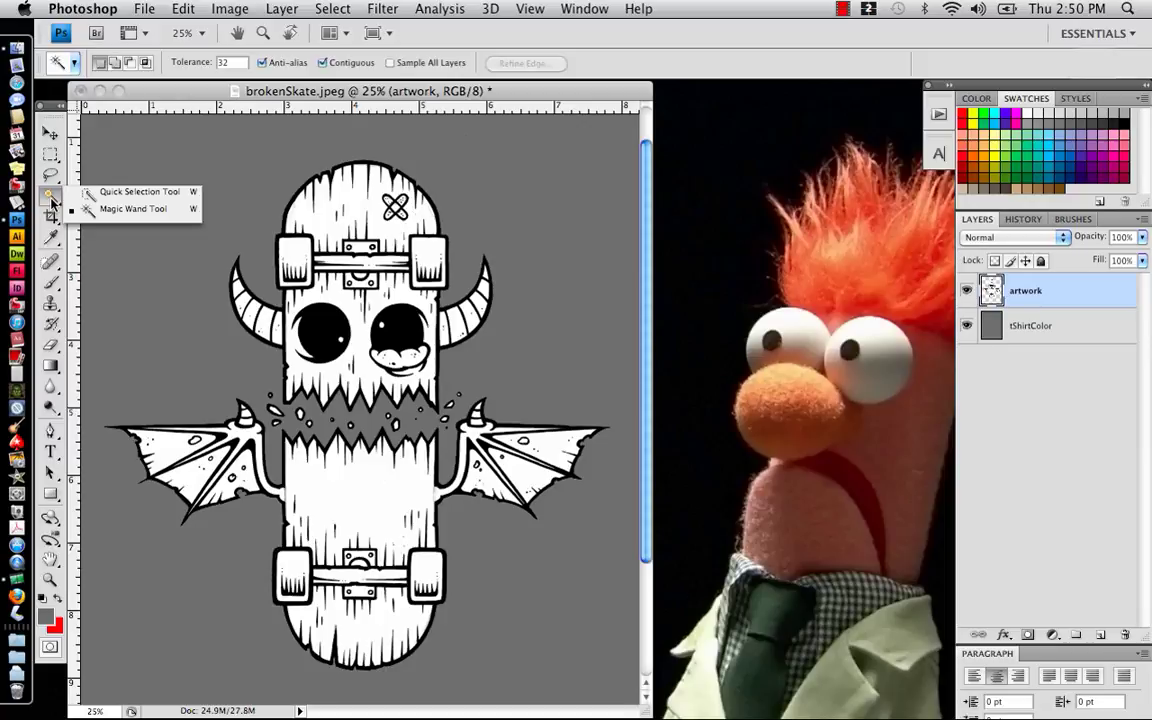
left_click(132, 208)
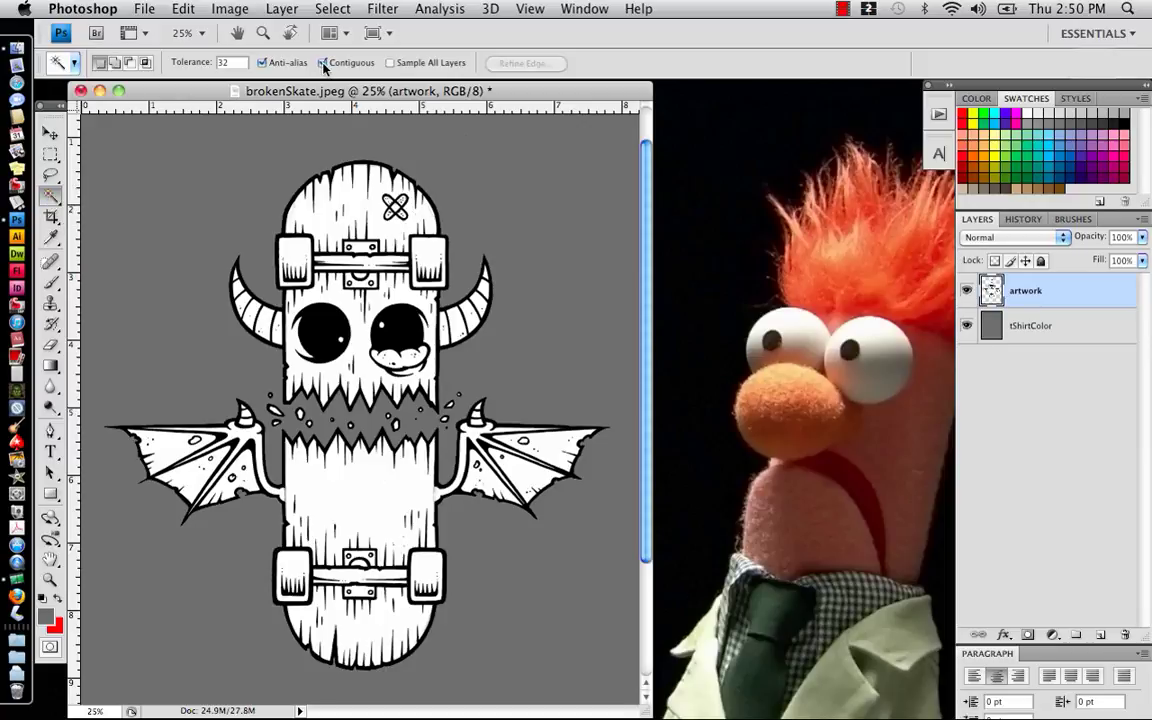
left_click(323, 63)
left_click(362, 207)
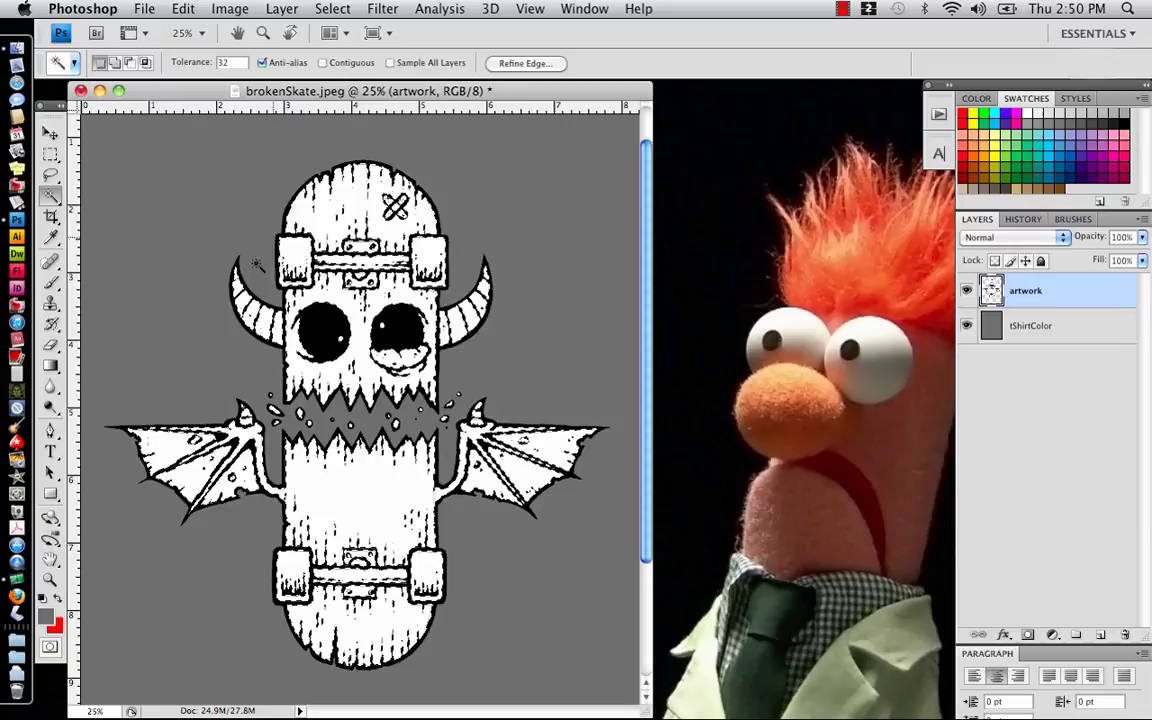
Copy the selected white pixels and paste them as a new layer
left_click(188, 9)
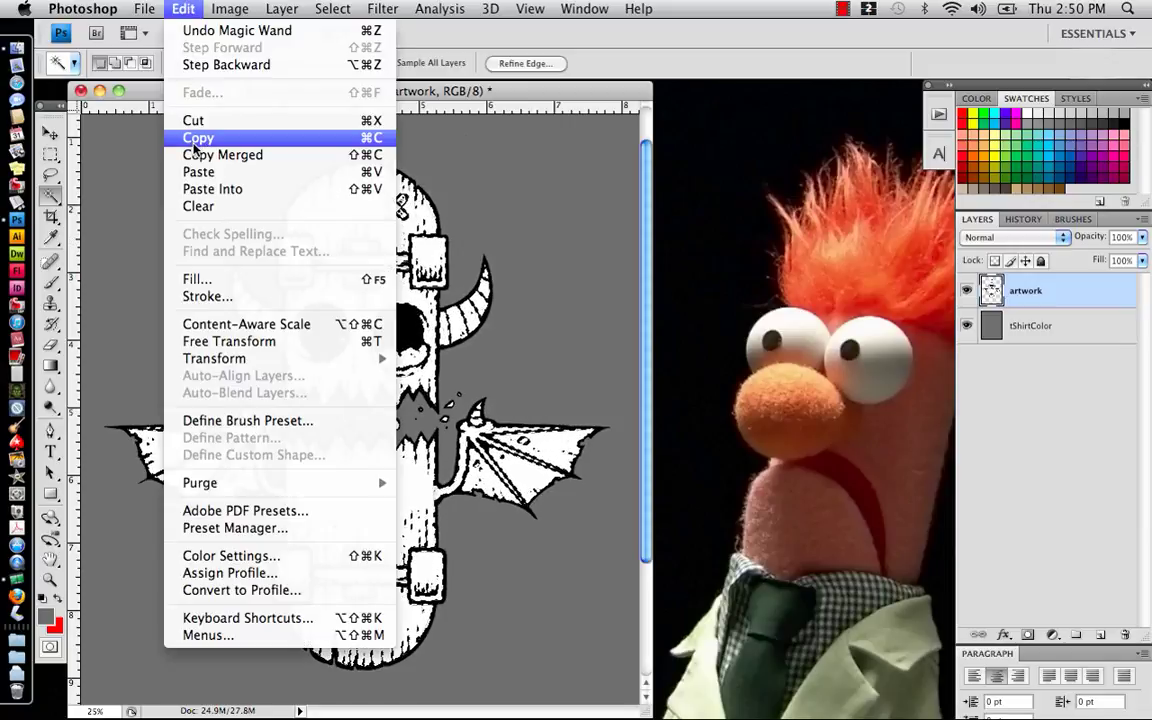
left_click(197, 140)
left_click(183, 9)
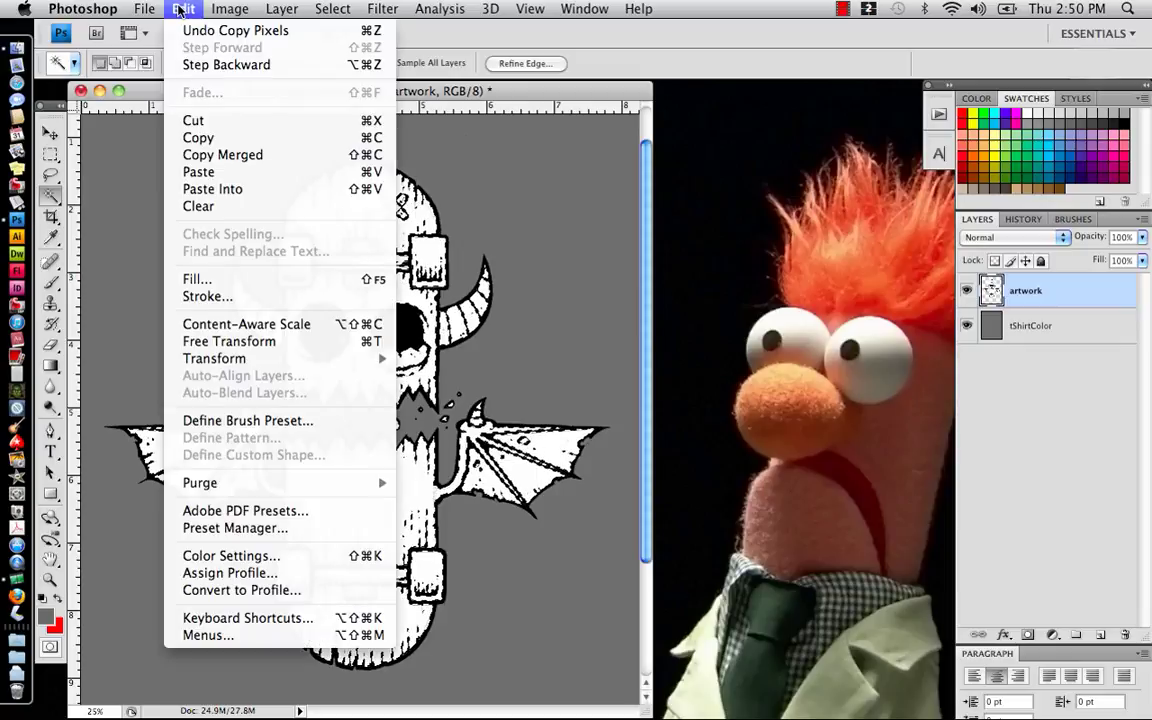
left_click(198, 172)
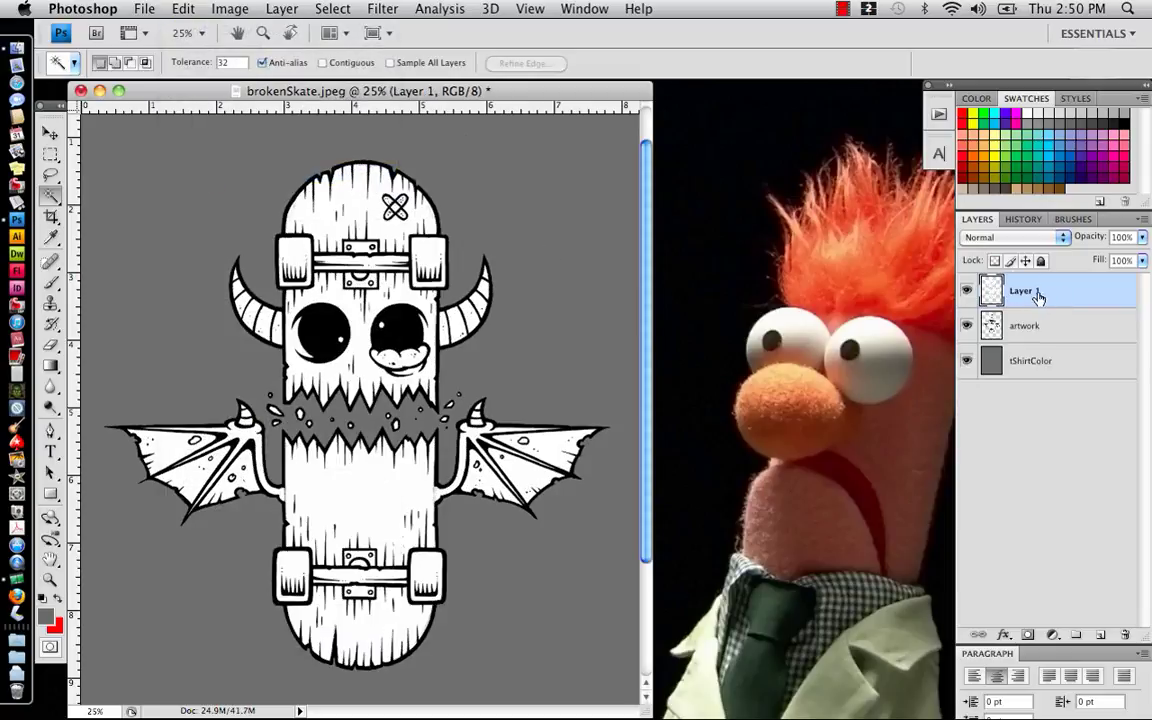
Hide the line art to check the white copy, and name the new layer 'color'
left_click(966, 326)
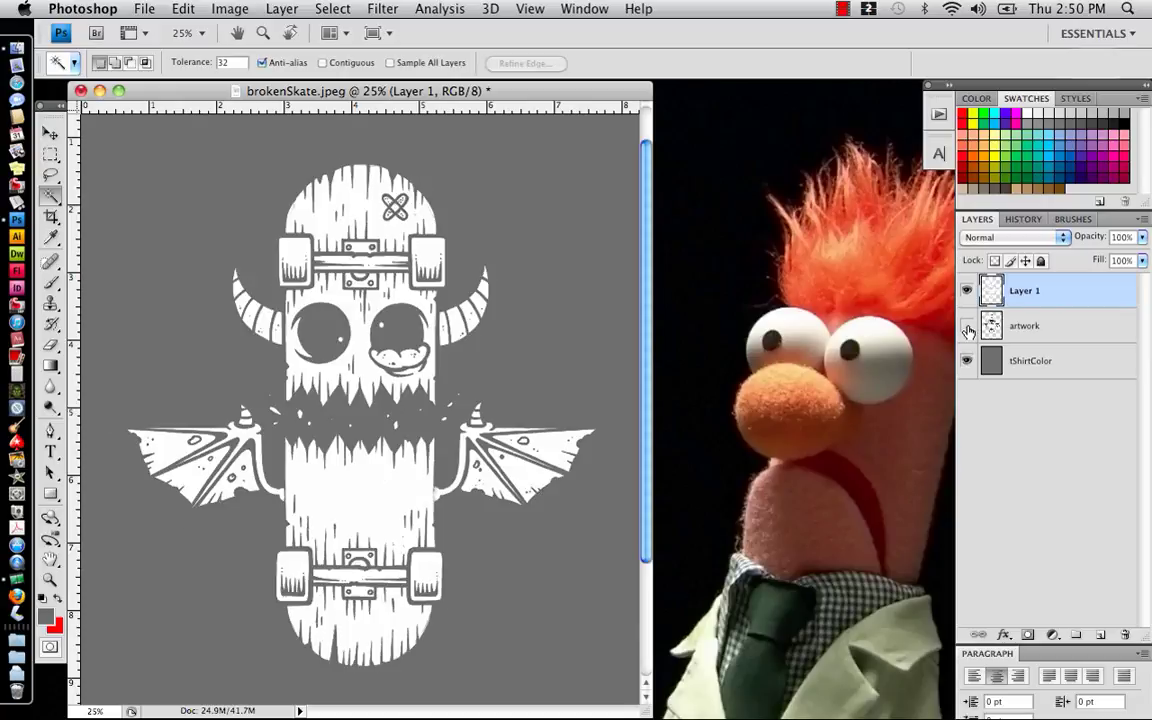
left_click(966, 326)
left_click(966, 326)
left_click(966, 326)
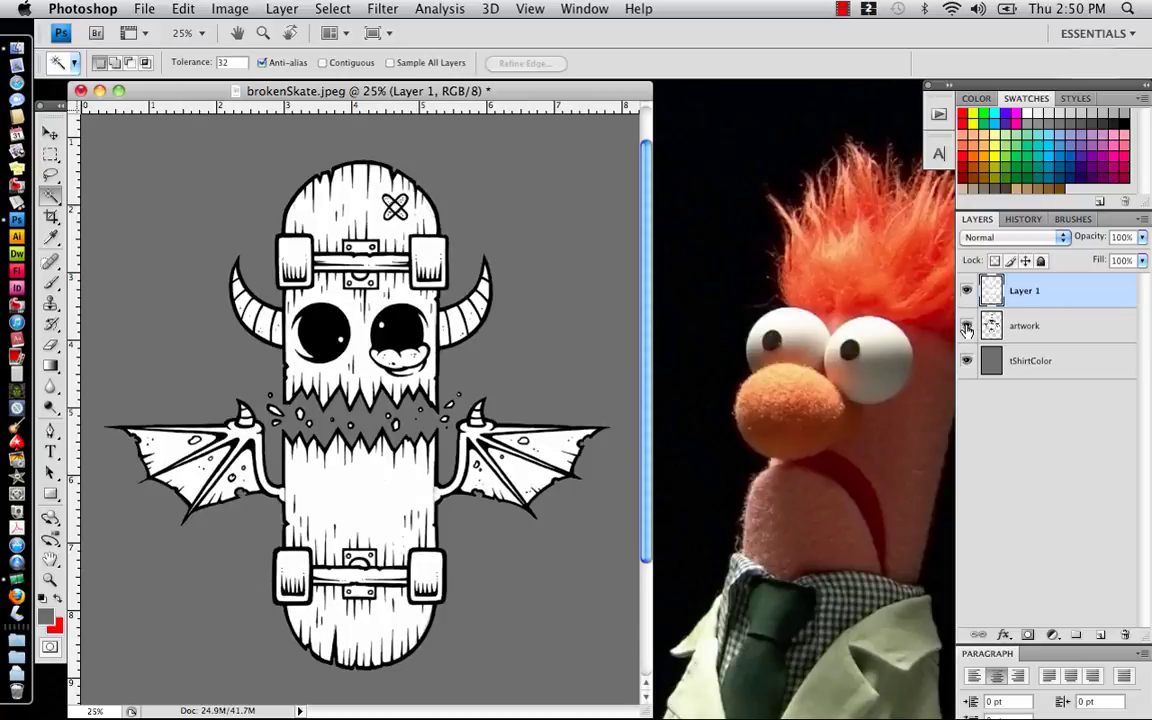
left_click(966, 326)
left_click(966, 328)
left_click(966, 328)
left_click(966, 328)
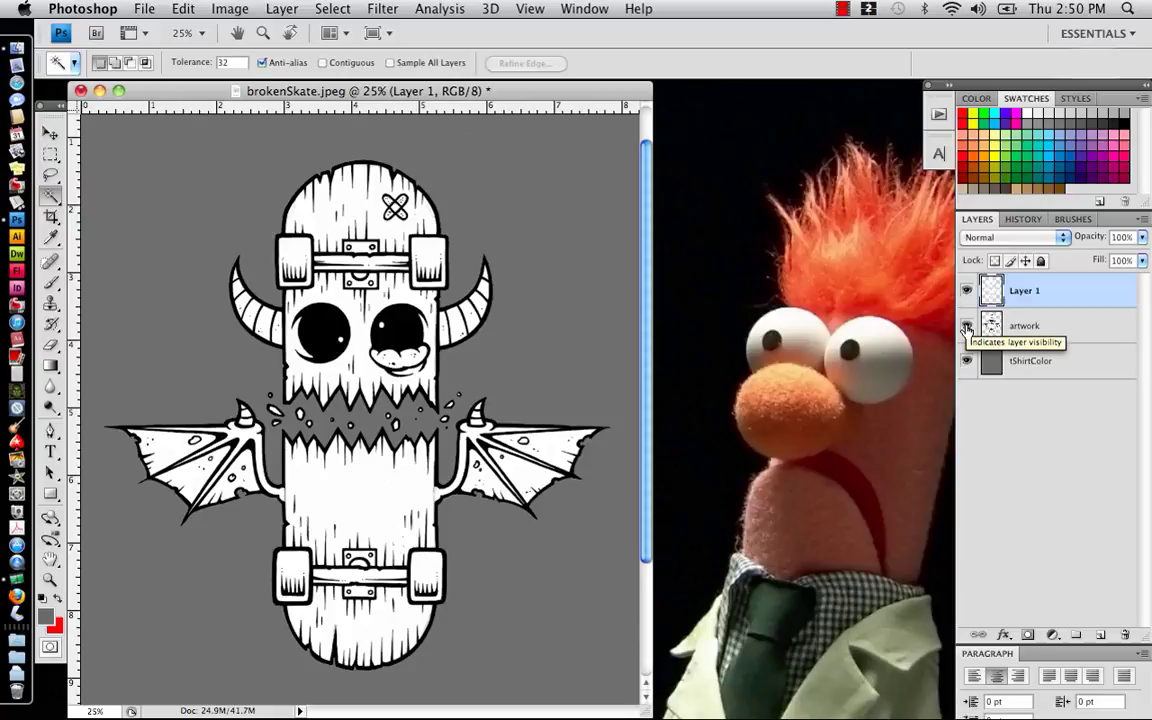
left_click(966, 328)
left_click(966, 328)
left_click(966, 328)
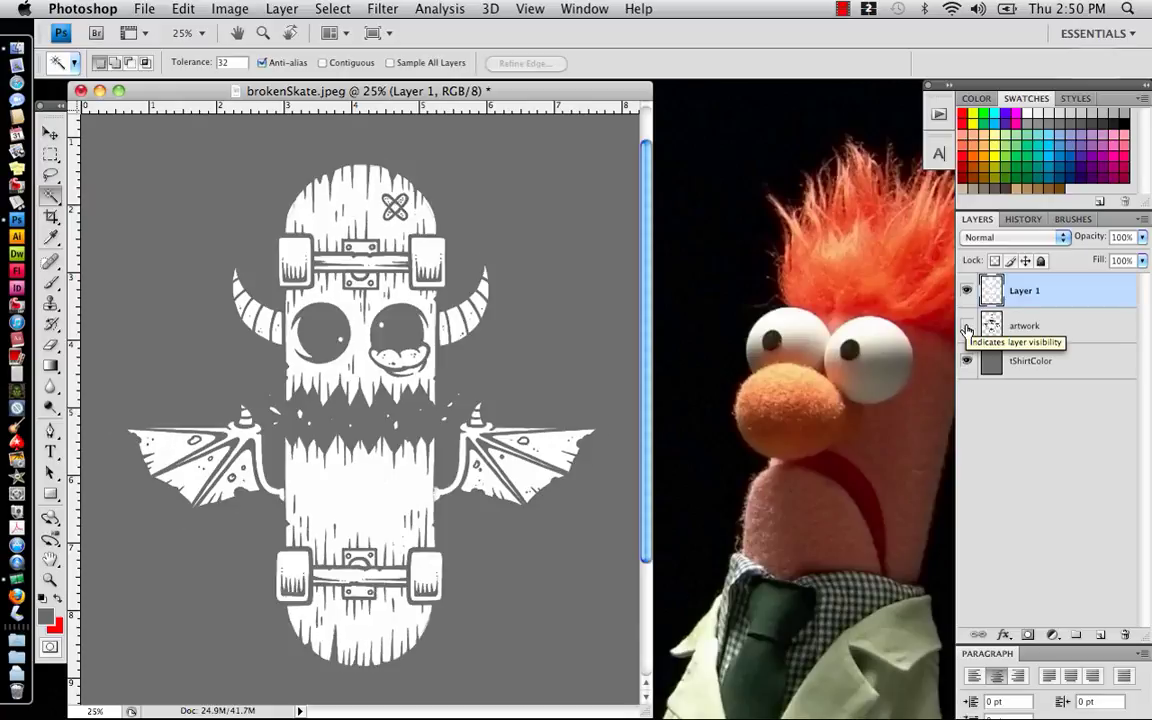
double_click(1030, 292)
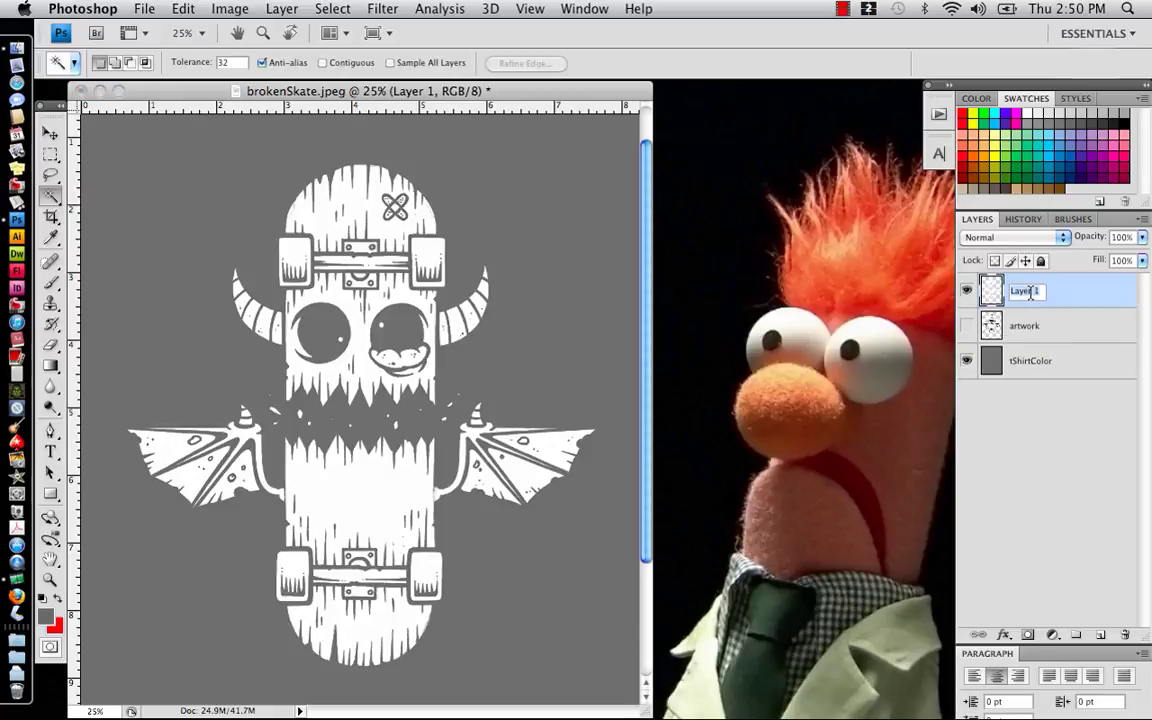
type("dolor")
Confirm the 'color' name, show the artwork again and select its black linework by colour
left_click(1030, 327)
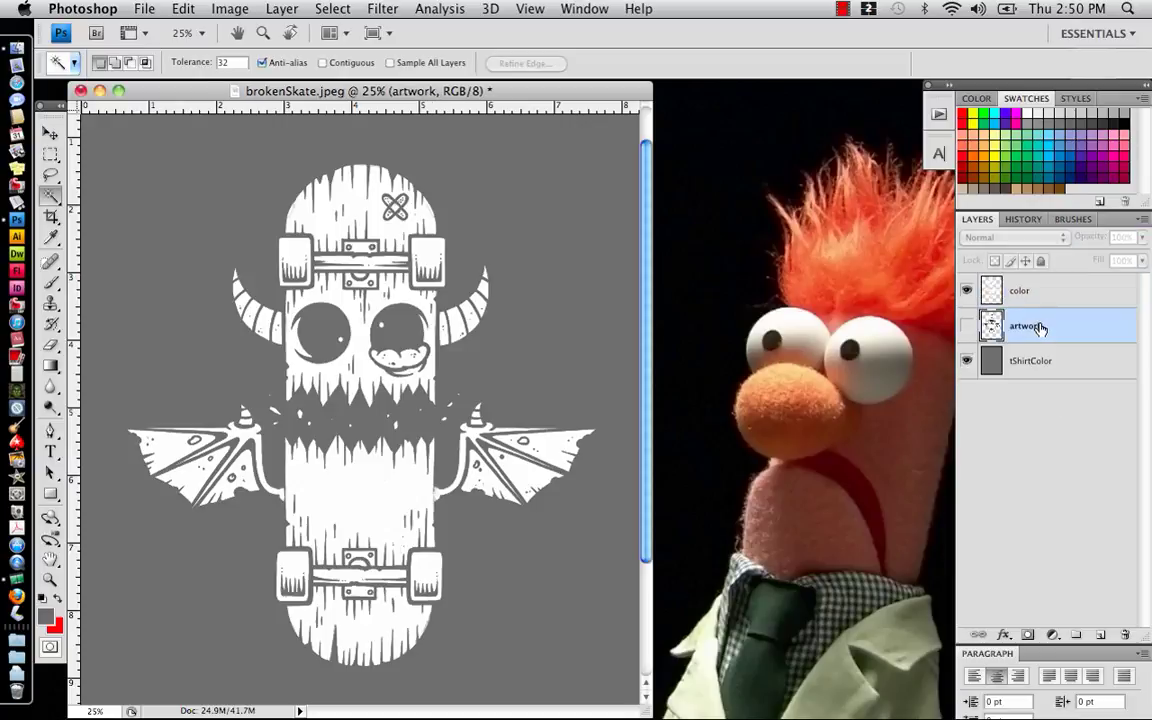
left_click(966, 325)
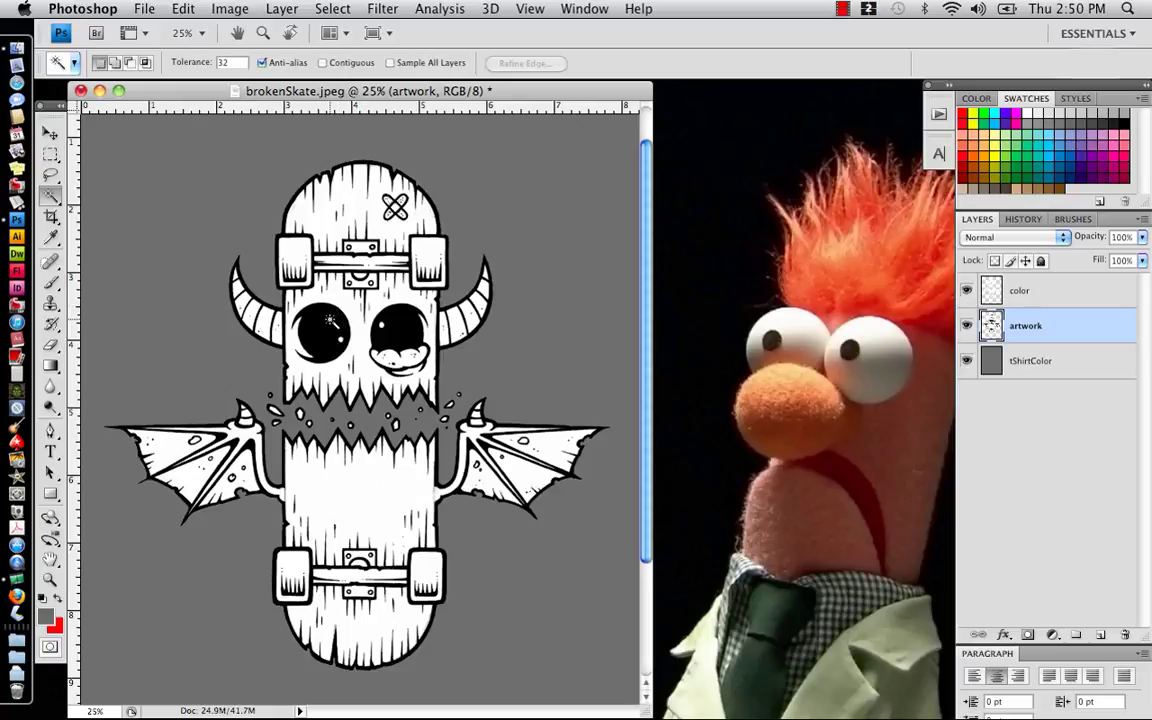
left_click(330, 319)
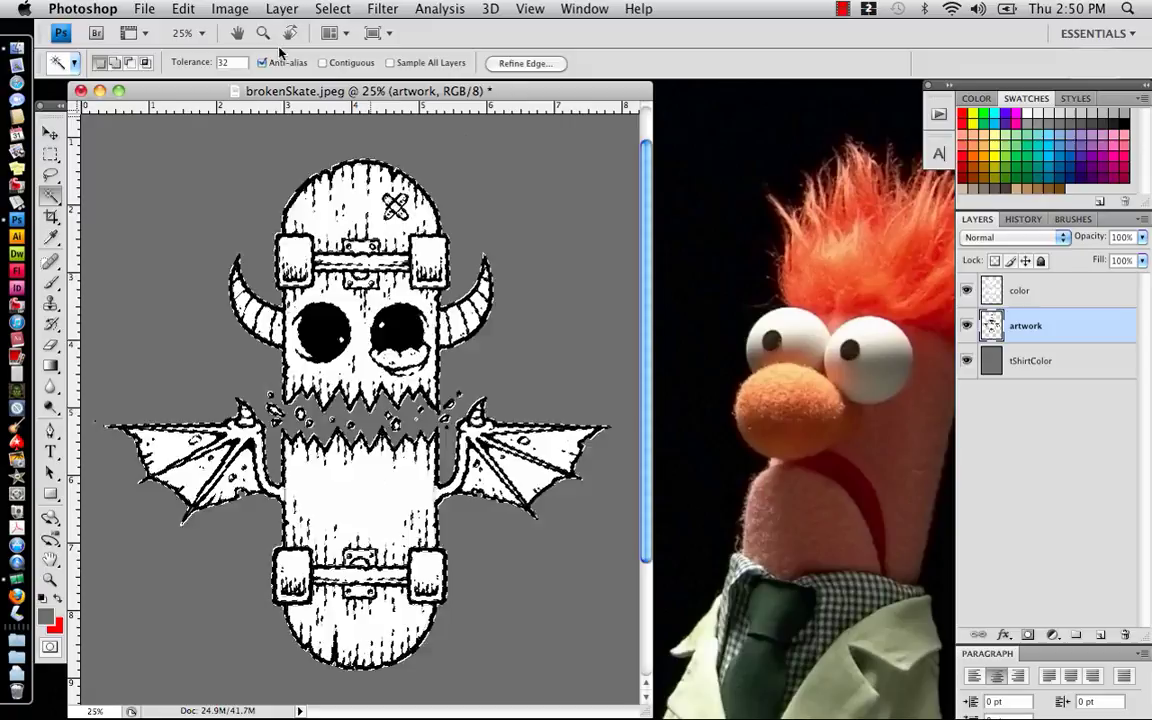
left_click(183, 12)
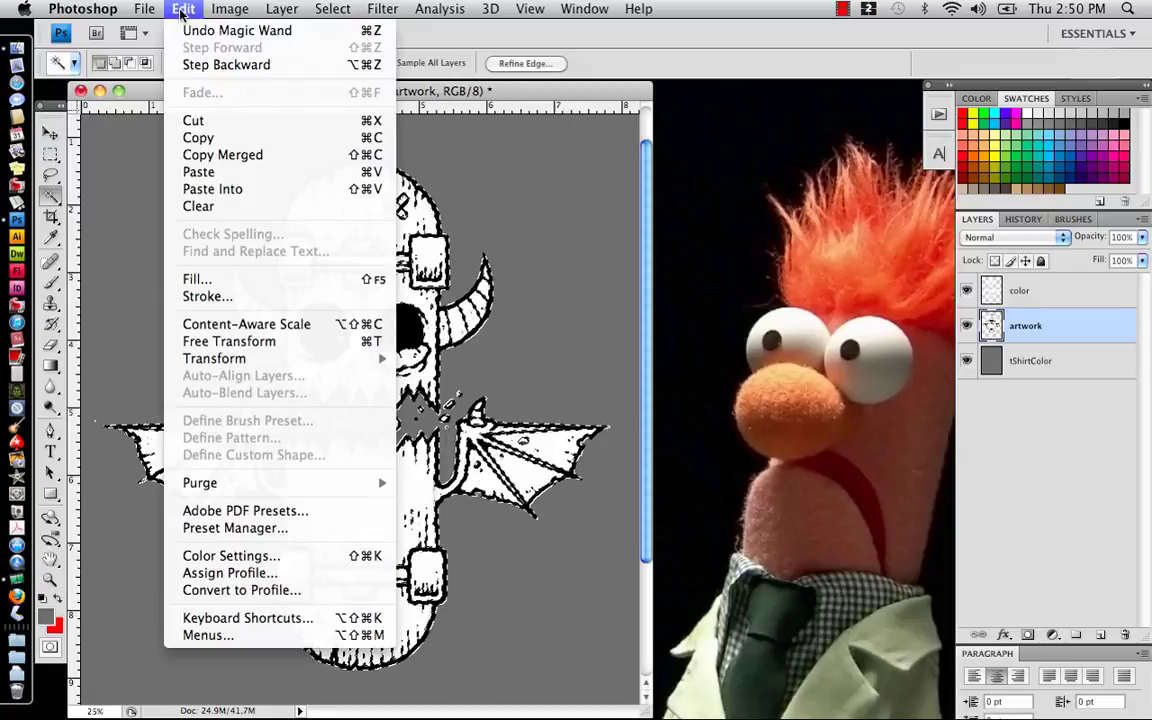
left_click(196, 280)
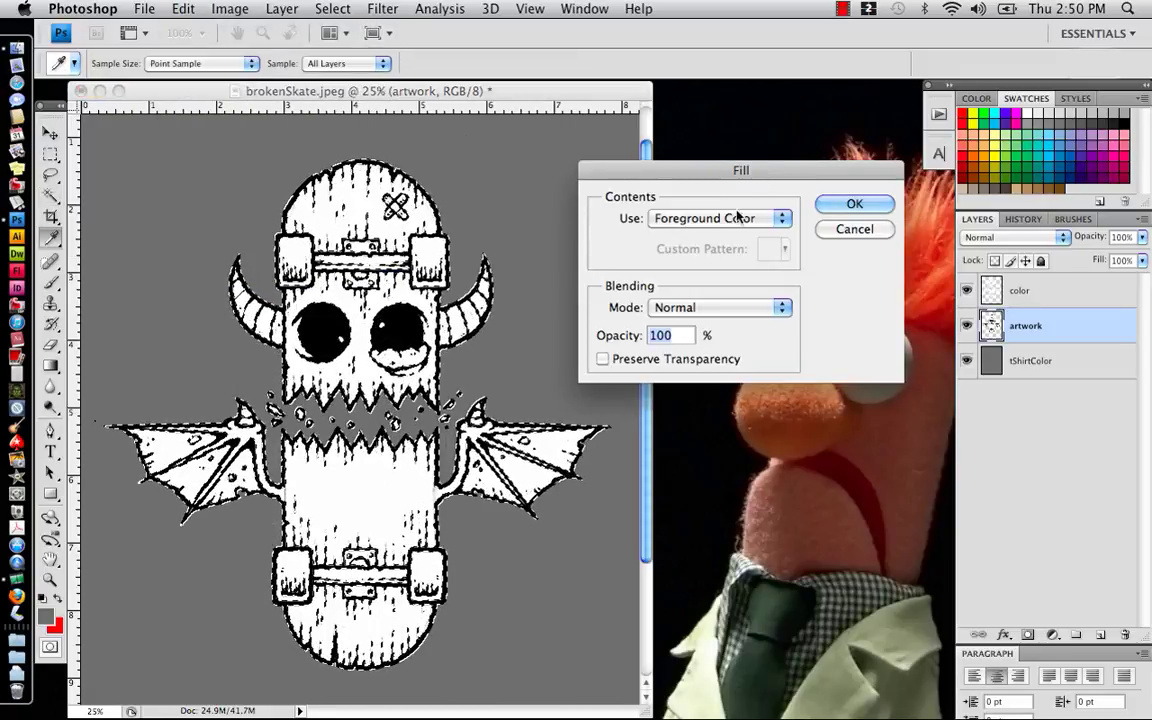
left_click(854, 229)
key("w")
Copy the linework onto a new layer named 'ink' and move it to the top of the stack
left_click(183, 9)
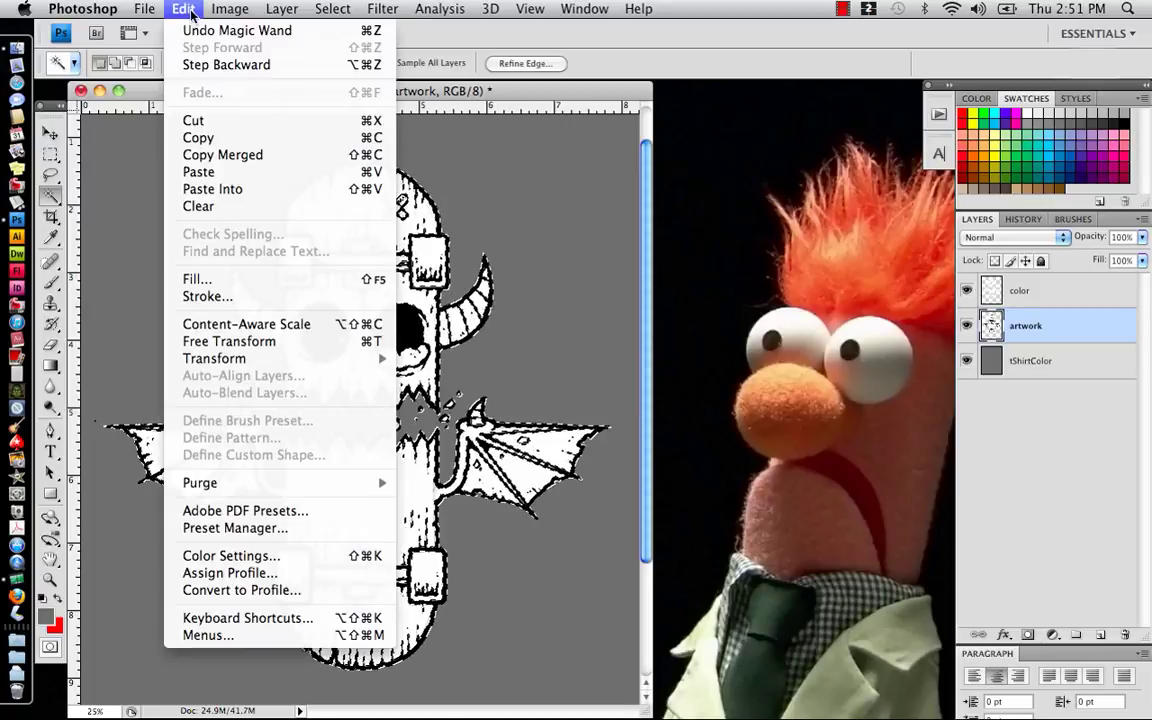
left_click(206, 142)
left_click(183, 9)
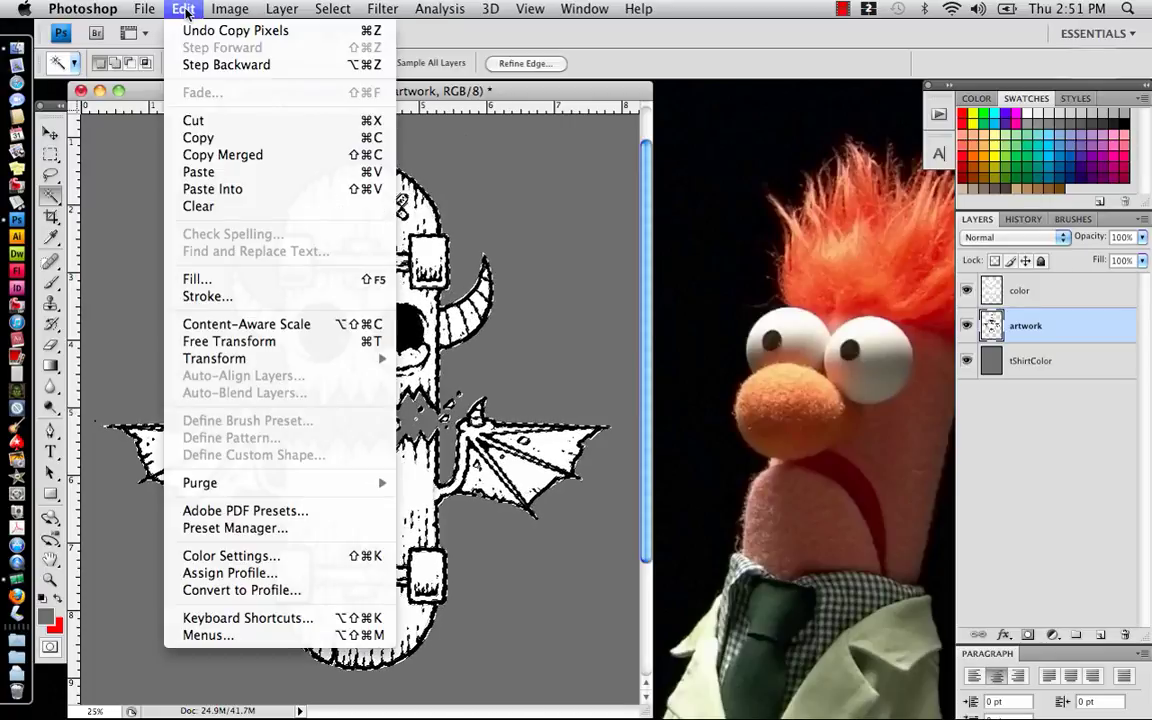
left_click(203, 172)
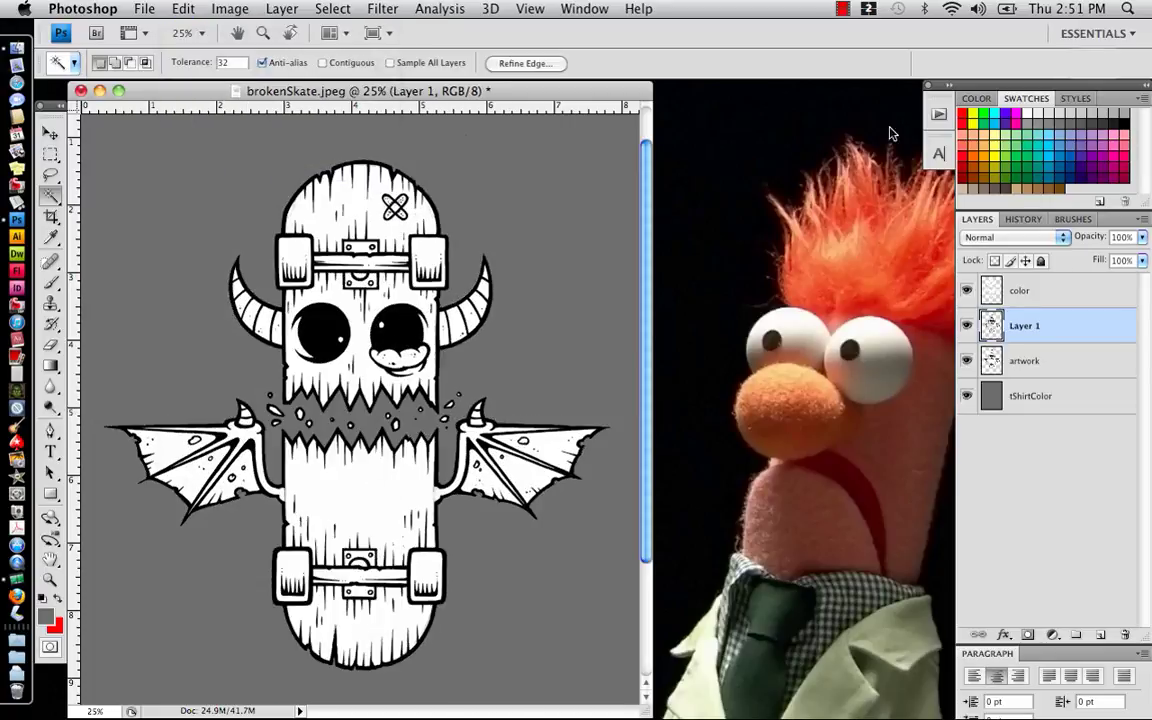
double_click(1015, 322)
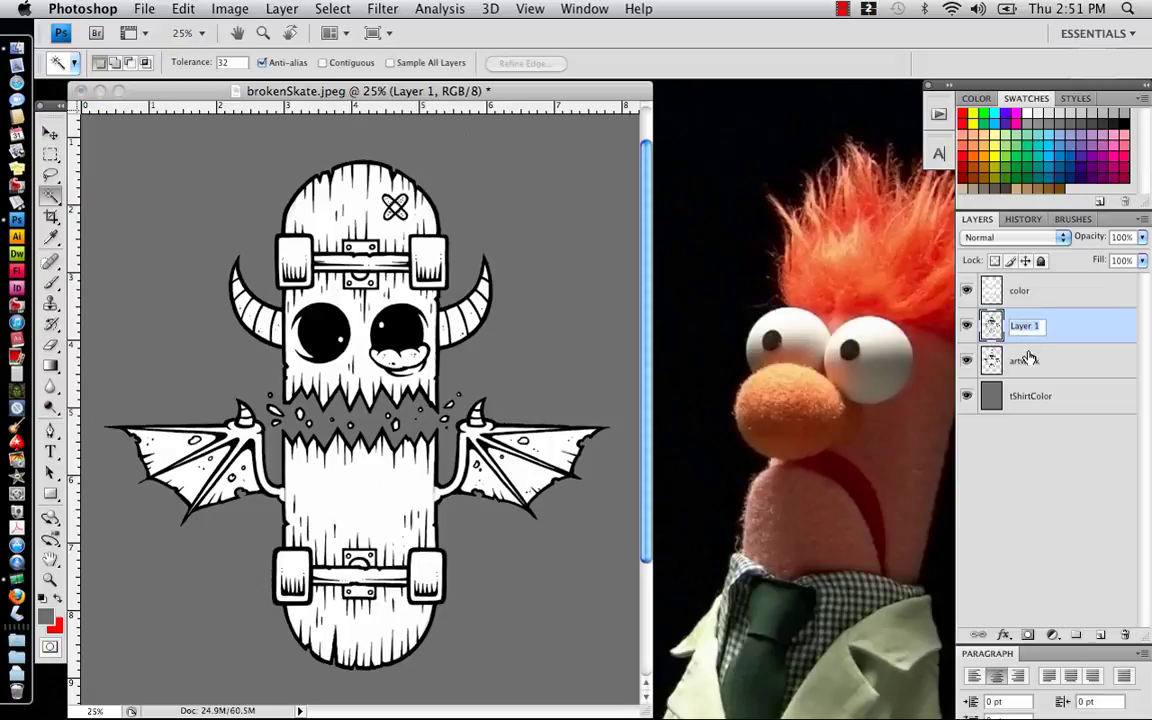
type("lnk")
key("Return")
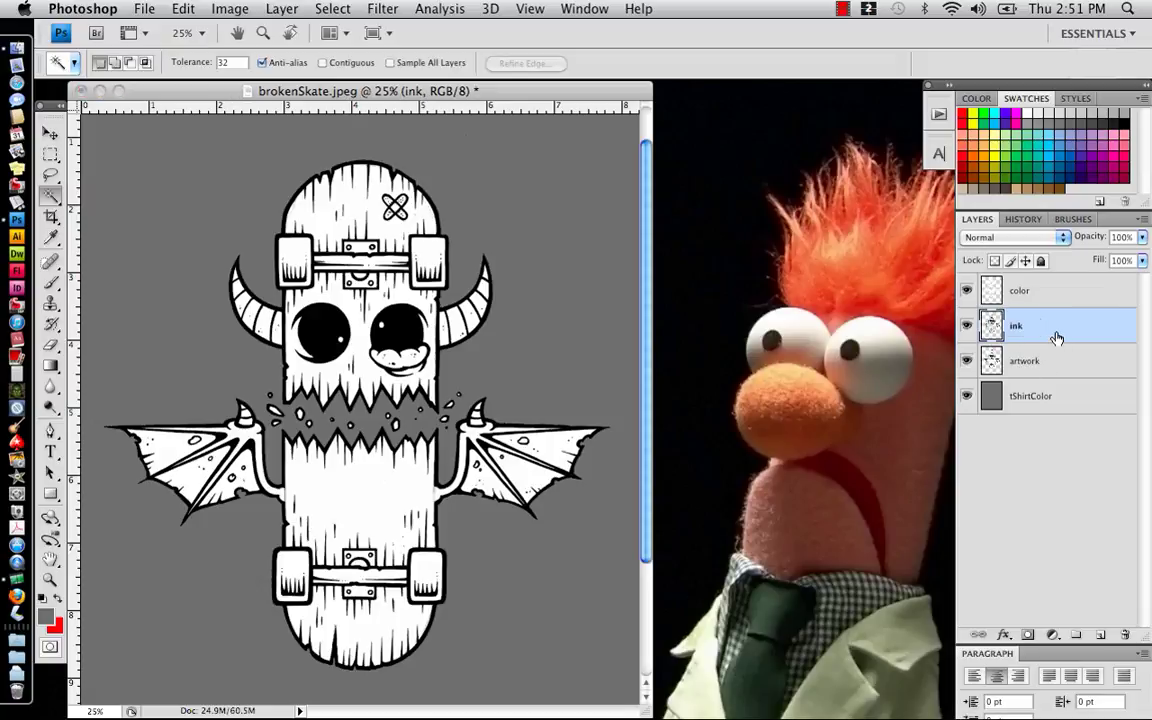
left_click_drag(1050, 347, 1037, 292)
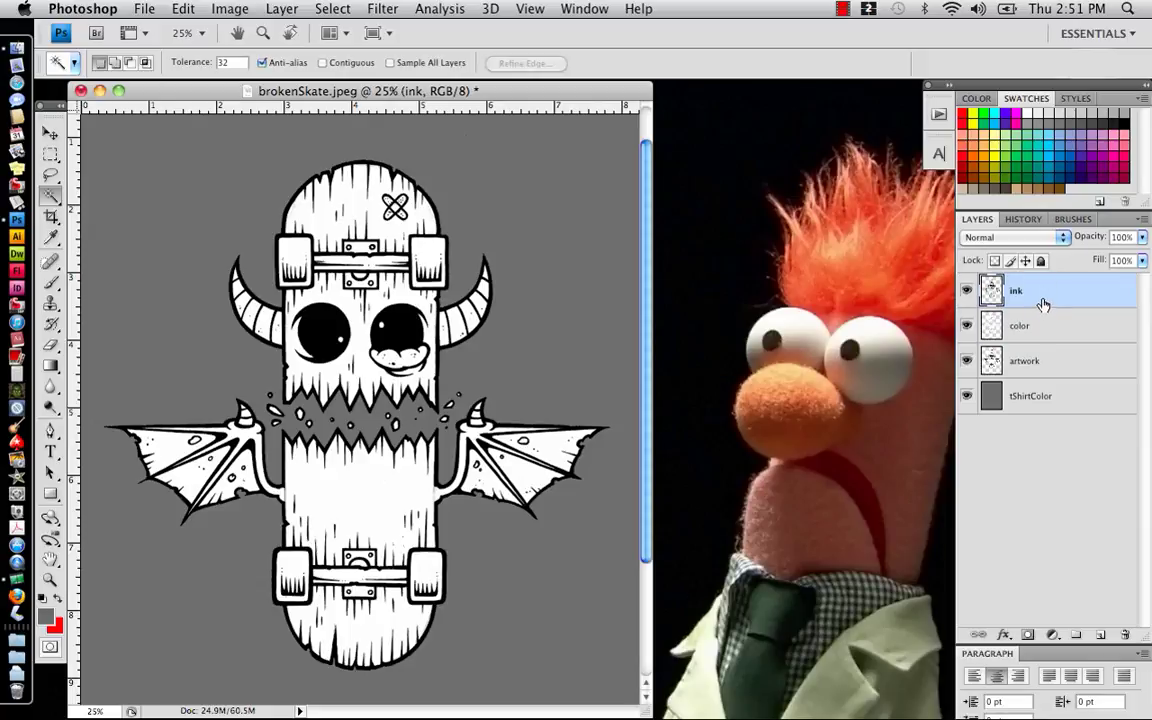
Drag the artwork layer below tShirtColor and hide it, then select the color layer
left_click(1040, 363)
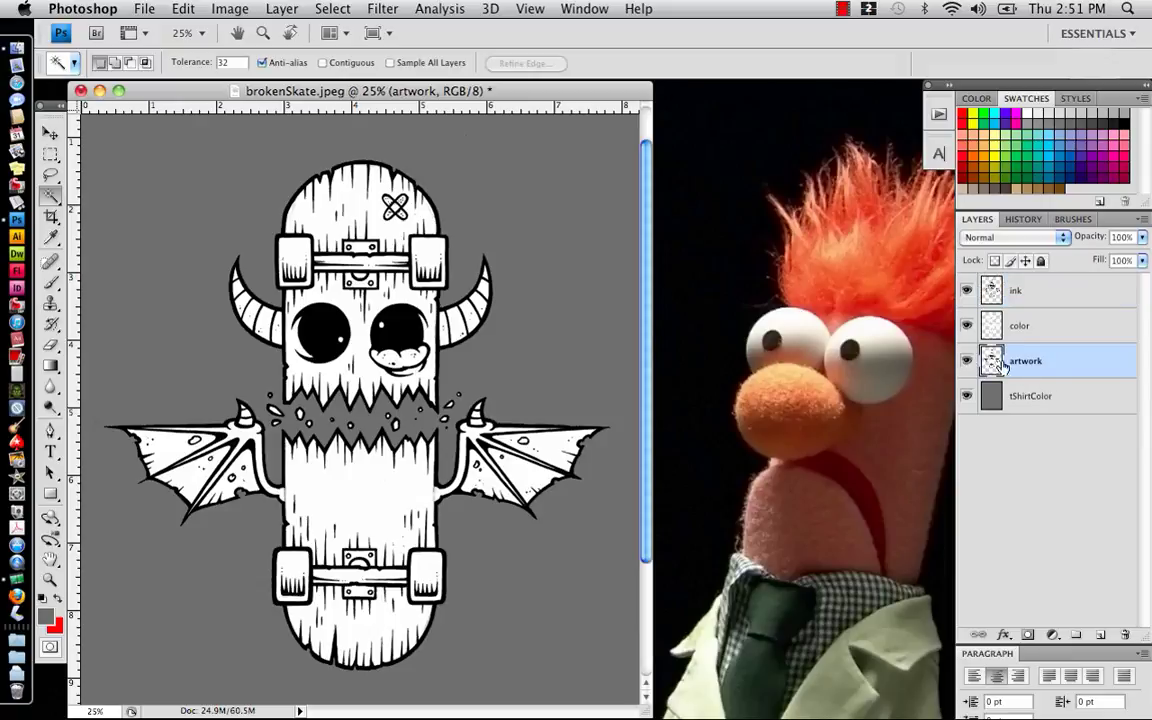
left_click_drag(1069, 362, 1067, 489)
left_click_drag(1117, 566, 1088, 430)
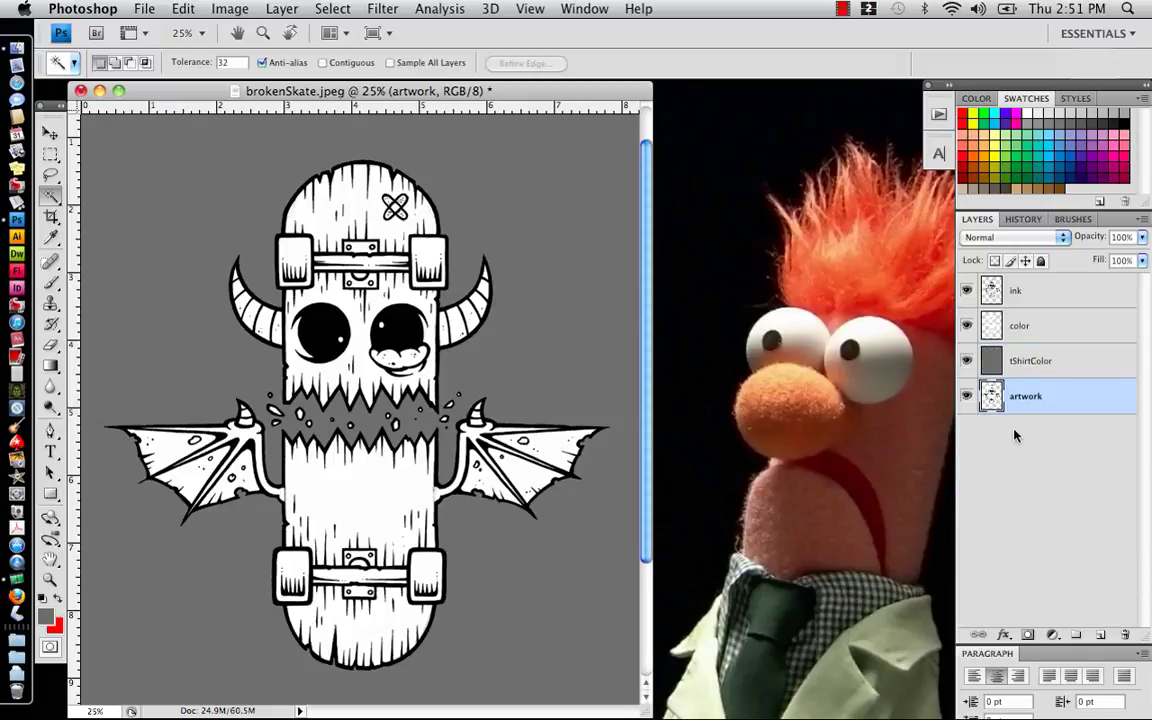
left_click(966, 398)
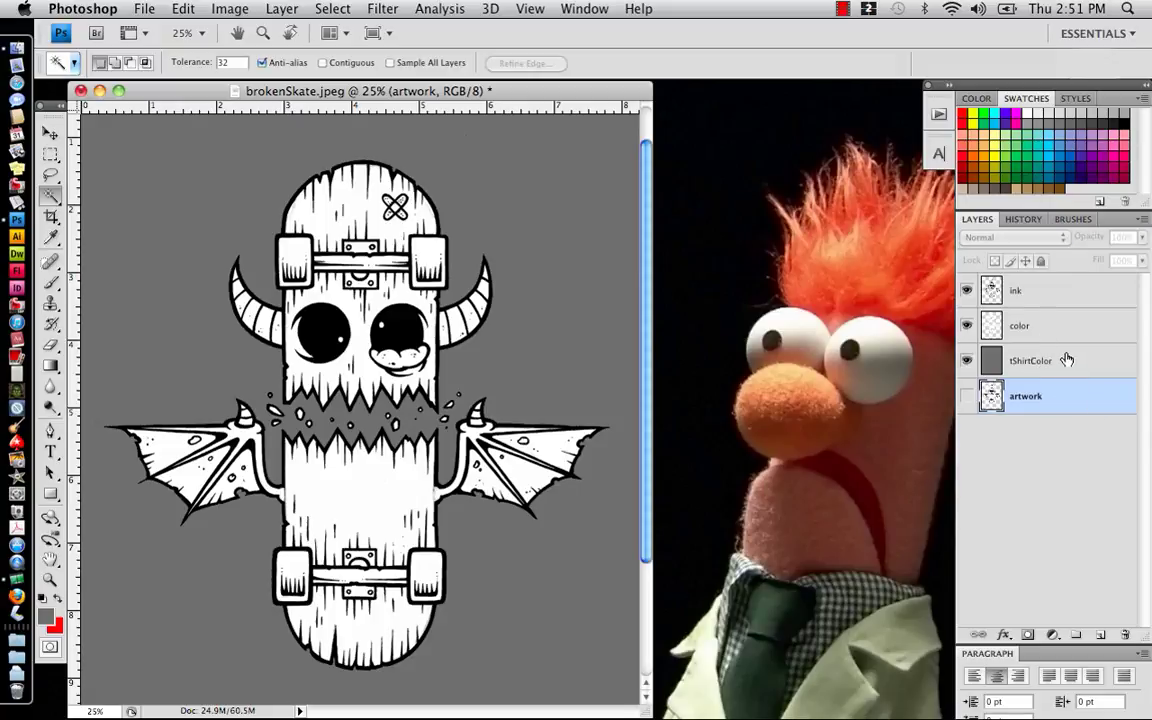
left_click(1040, 293)
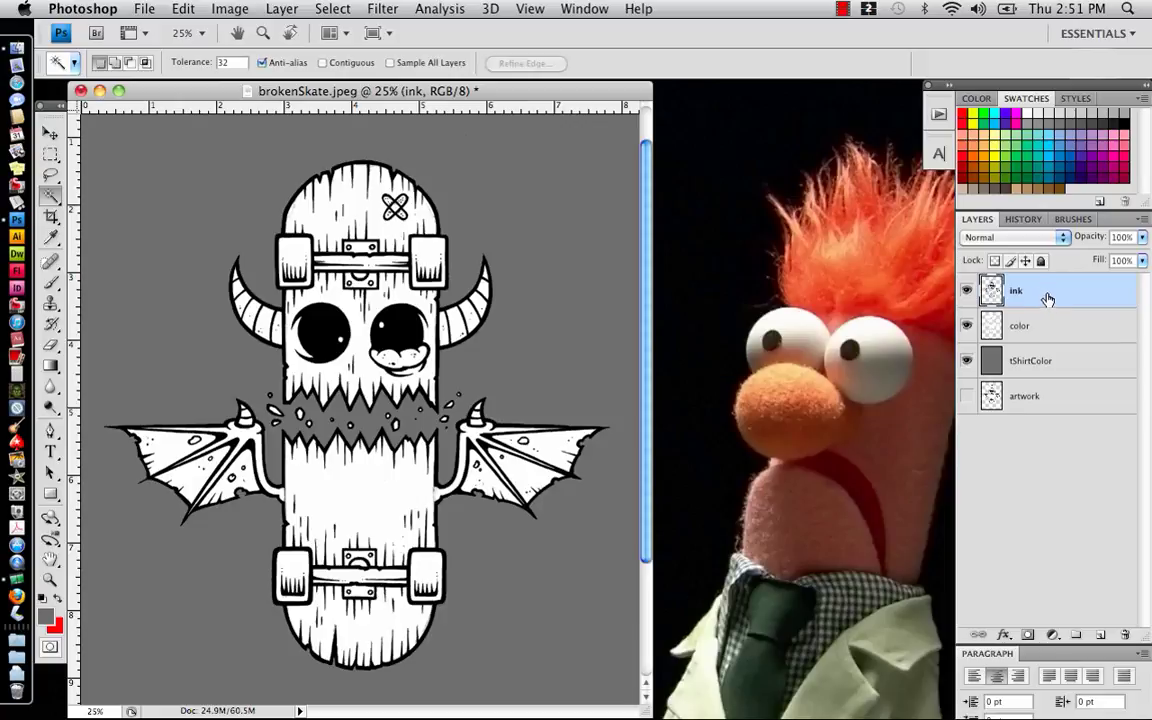
left_click(1049, 322)
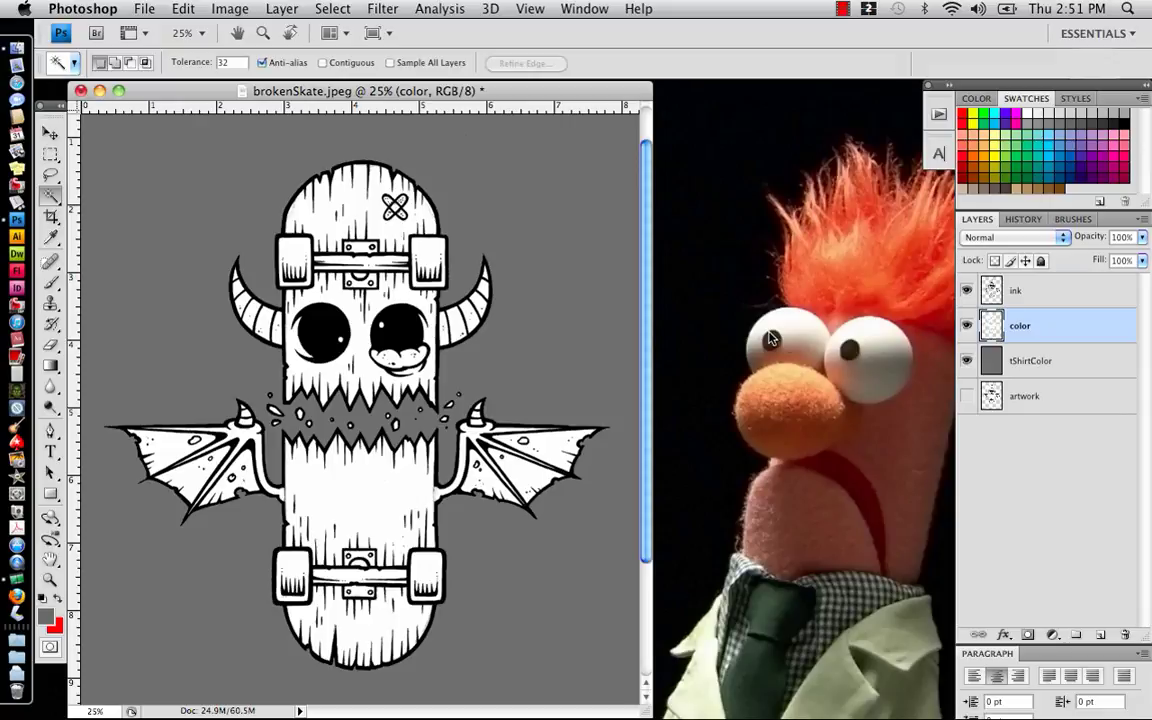
Choose golden brown #cc912a (RGB 204, 145, 42) as the foreground colour
left_click(45, 614)
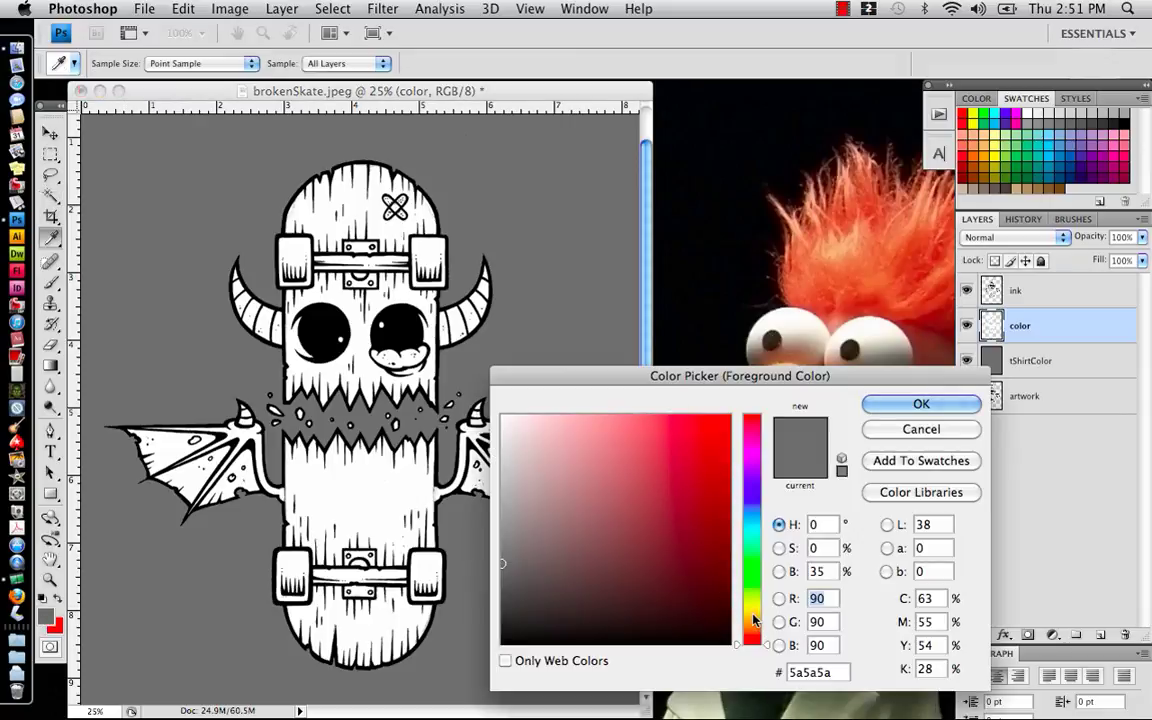
left_click(673, 457)
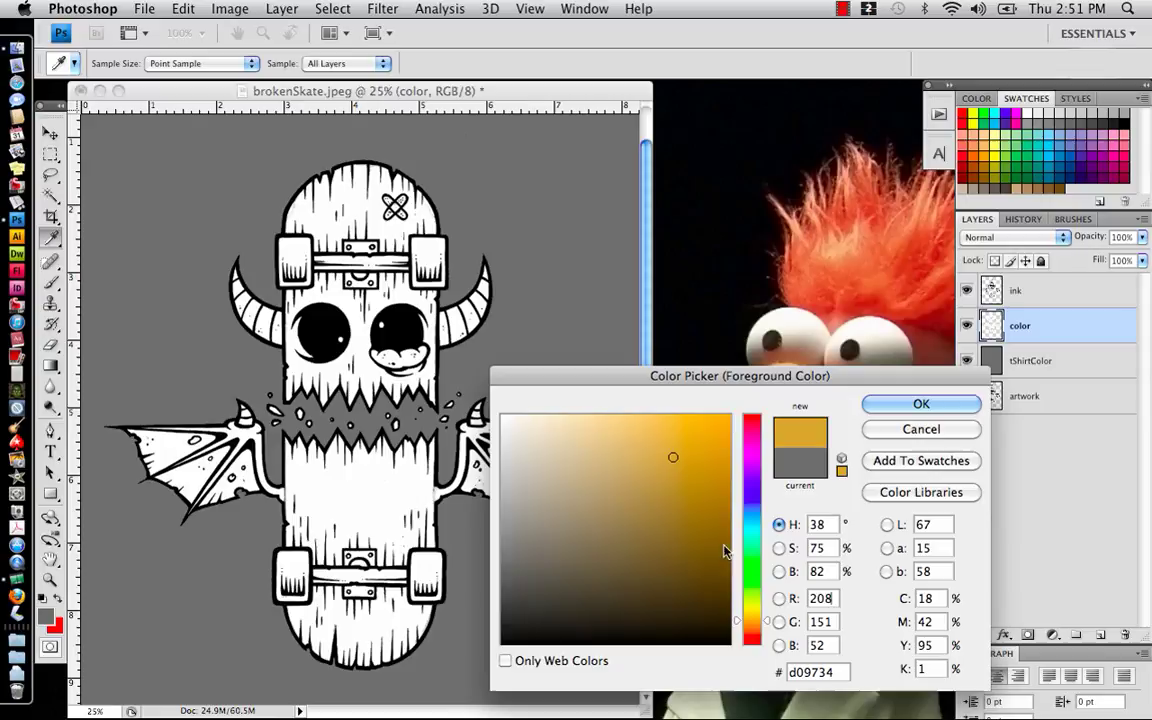
left_click_drag(673, 457, 683, 461)
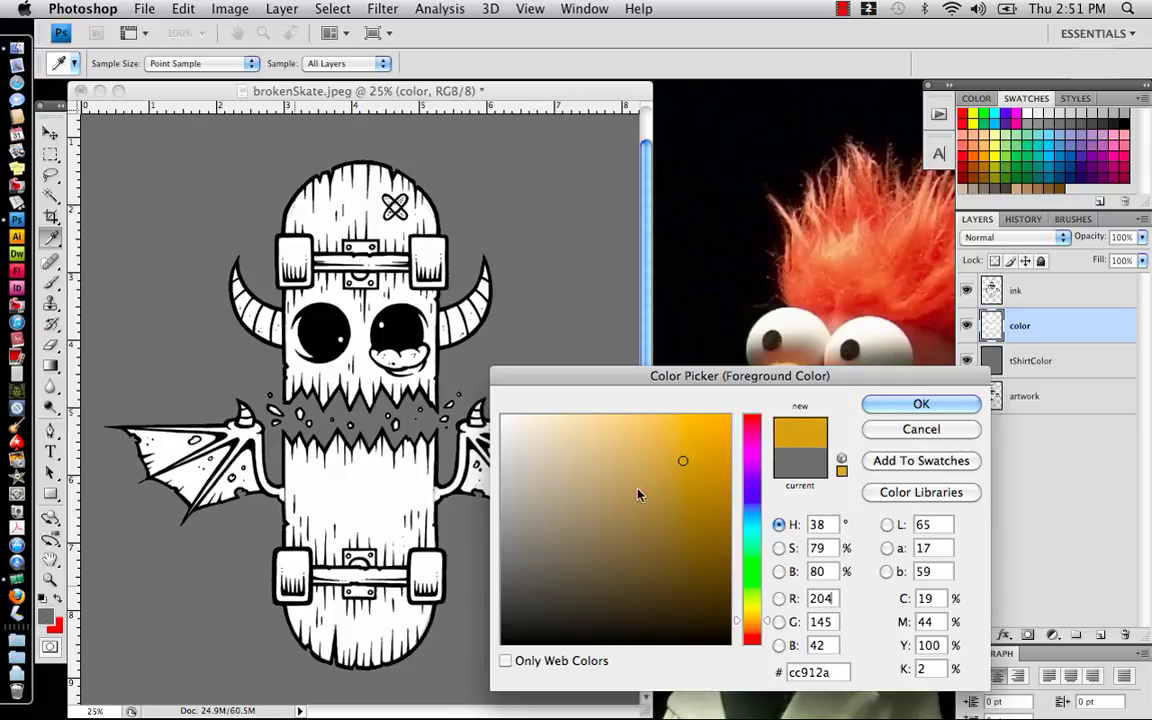
key("Return")
key("w")
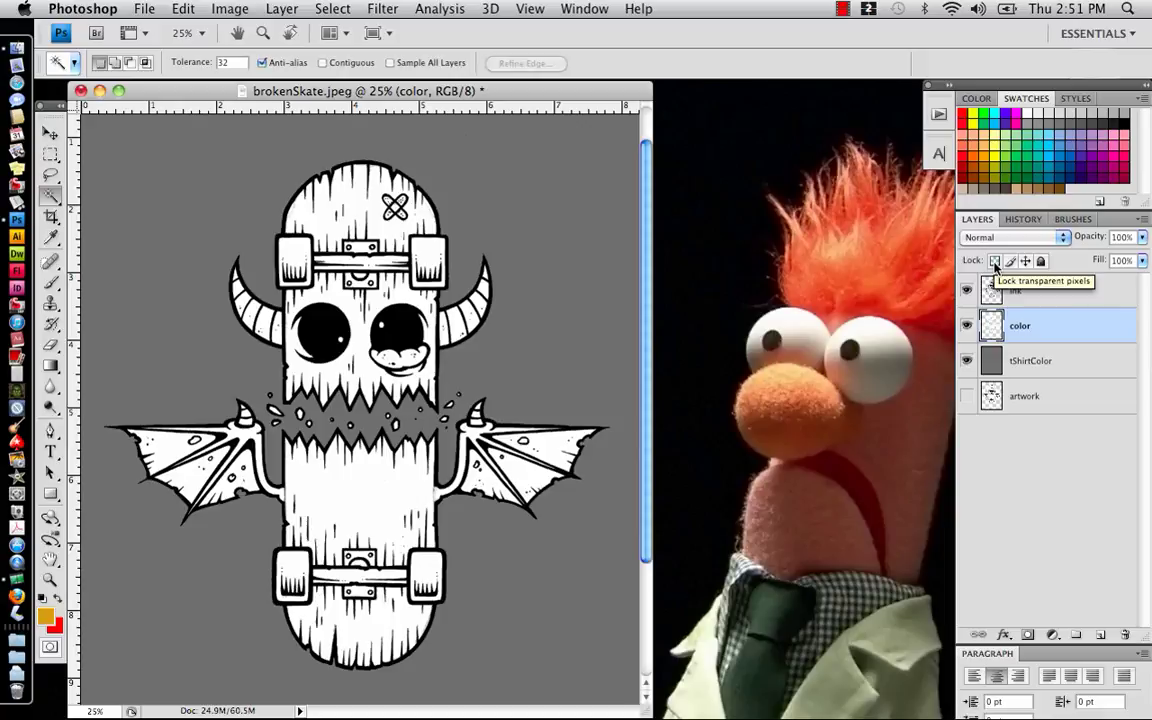
Lock the color layer's transparent pixels and brush gold over the board, horns, face and wing
left_click(995, 262)
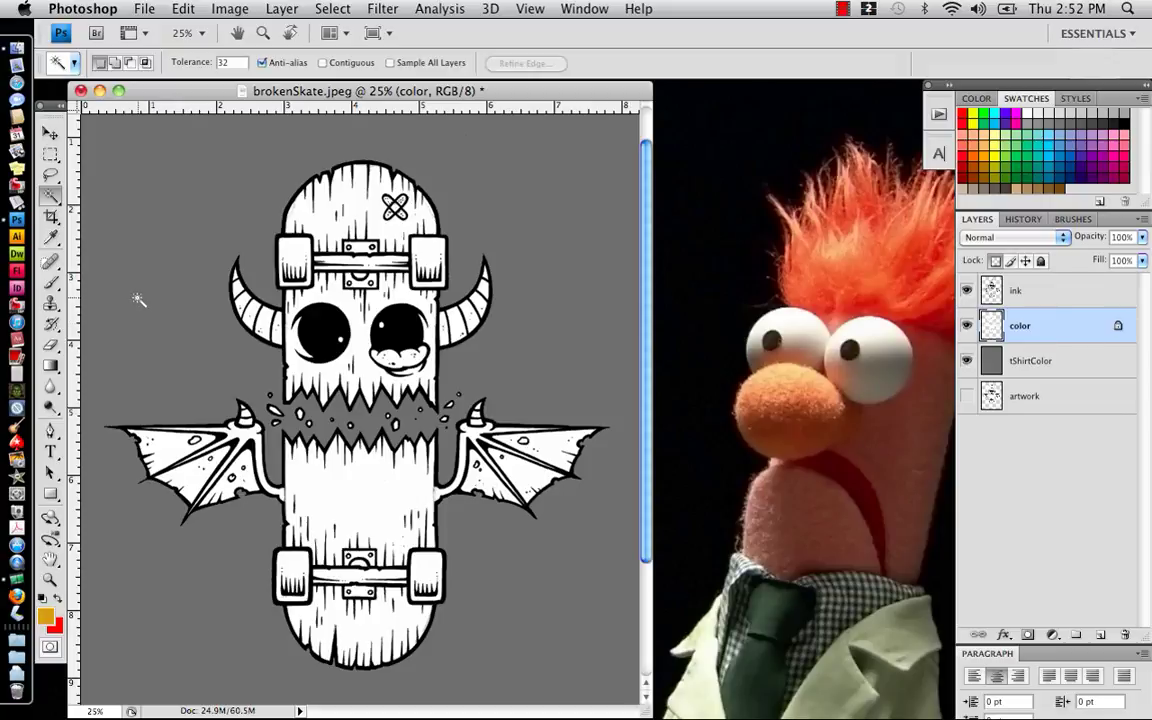
left_click(51, 280)
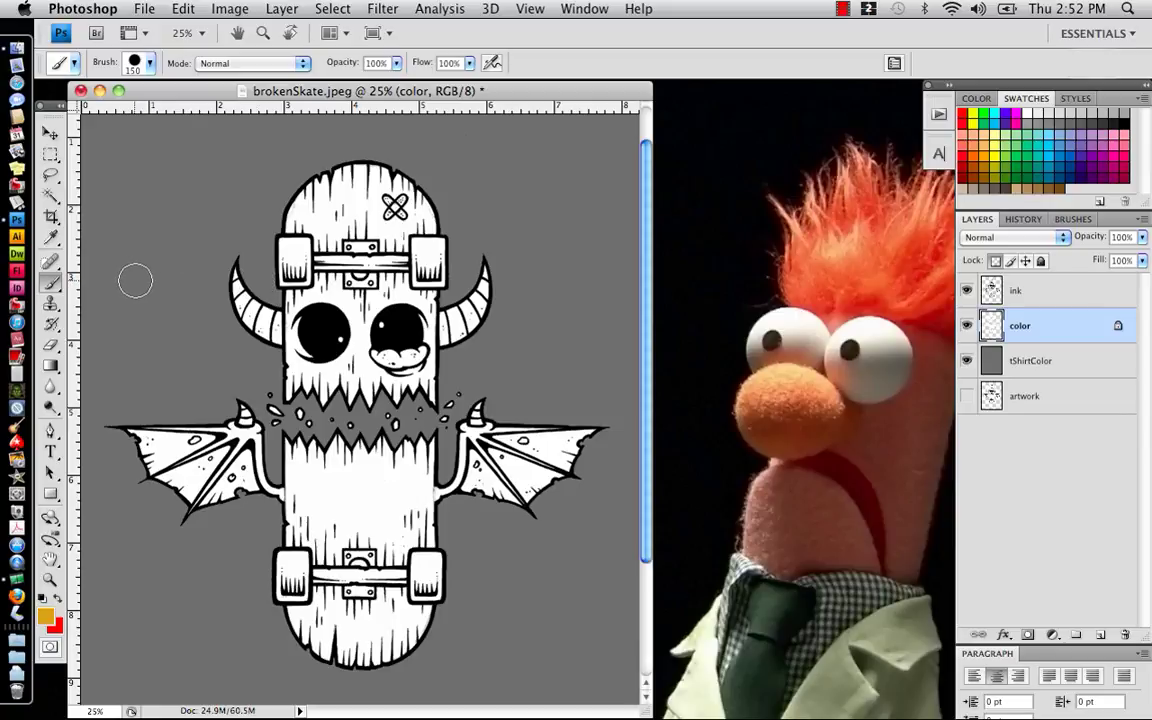
mouse_move(135, 281)
left_mouse_down()
mouse_move(240, 265)
mouse_move(548, 285)
mouse_move(548, 257)
mouse_move(173, 267)
mouse_move(344, 214)
mouse_move(495, 225)
mouse_move(248, 221)
mouse_move(295, 180)
mouse_move(435, 223)
left_mouse_up()
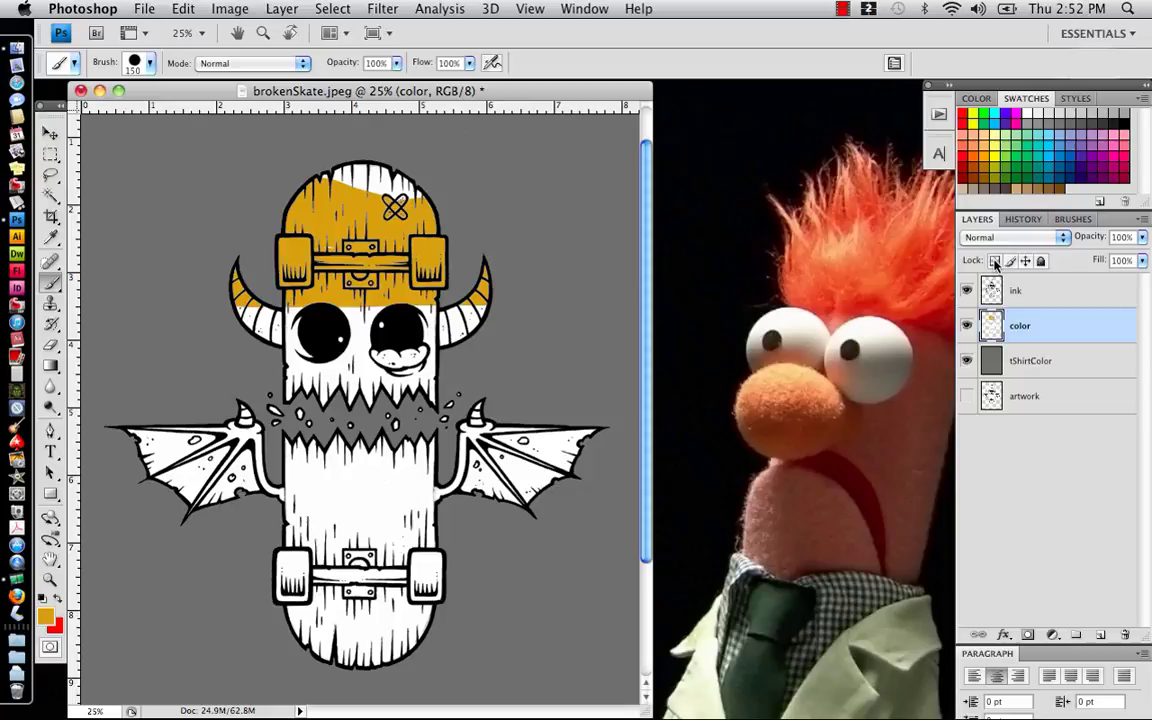
mouse_move(140, 380)
left_mouse_down()
mouse_move(571, 342)
mouse_move(250, 330)
mouse_move(250, 285)
mouse_move(543, 308)
mouse_move(527, 355)
mouse_move(221, 360)
mouse_move(300, 353)
mouse_move(500, 396)
left_mouse_up()
key("super+alt+g")
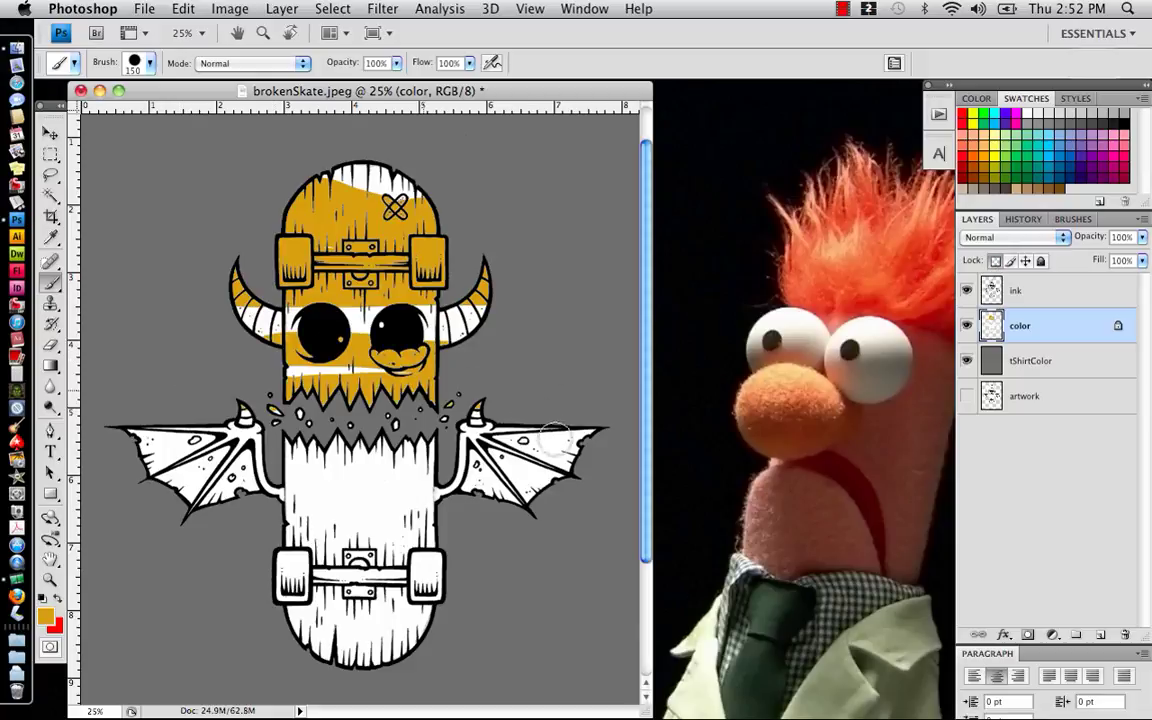
left_click_drag(555, 437, 270, 450)
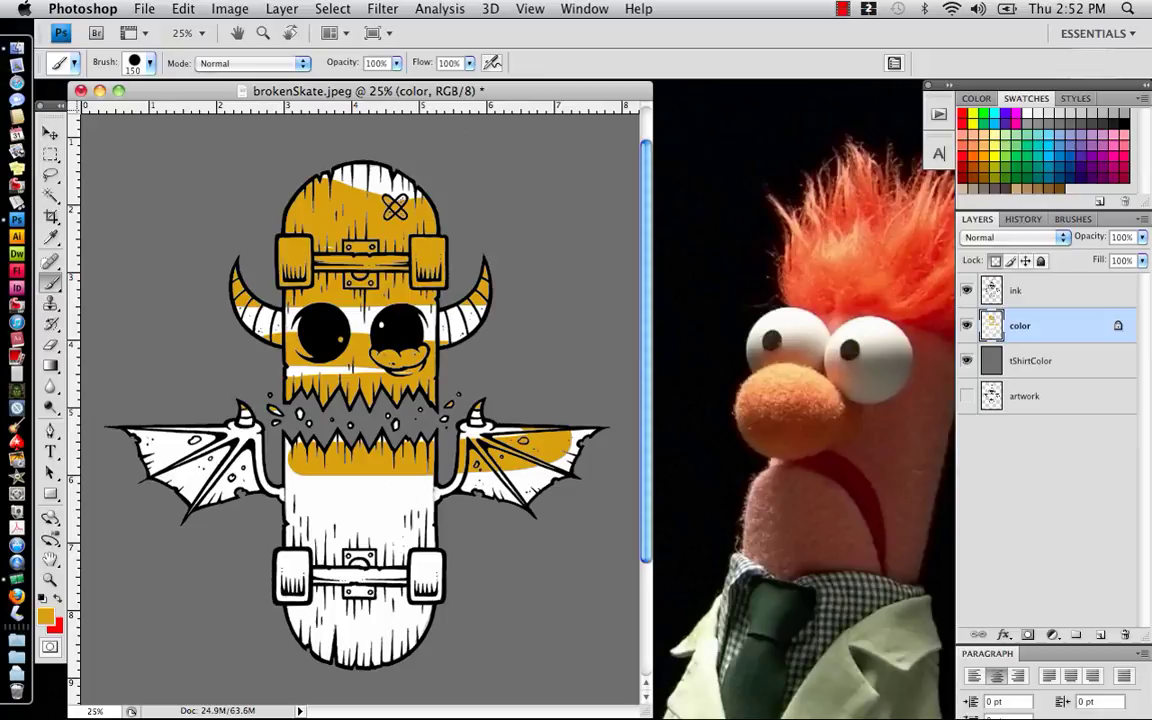
Fill the whole color layer with the gold foreground colour using Edit > Fill
left_click(181, 9)
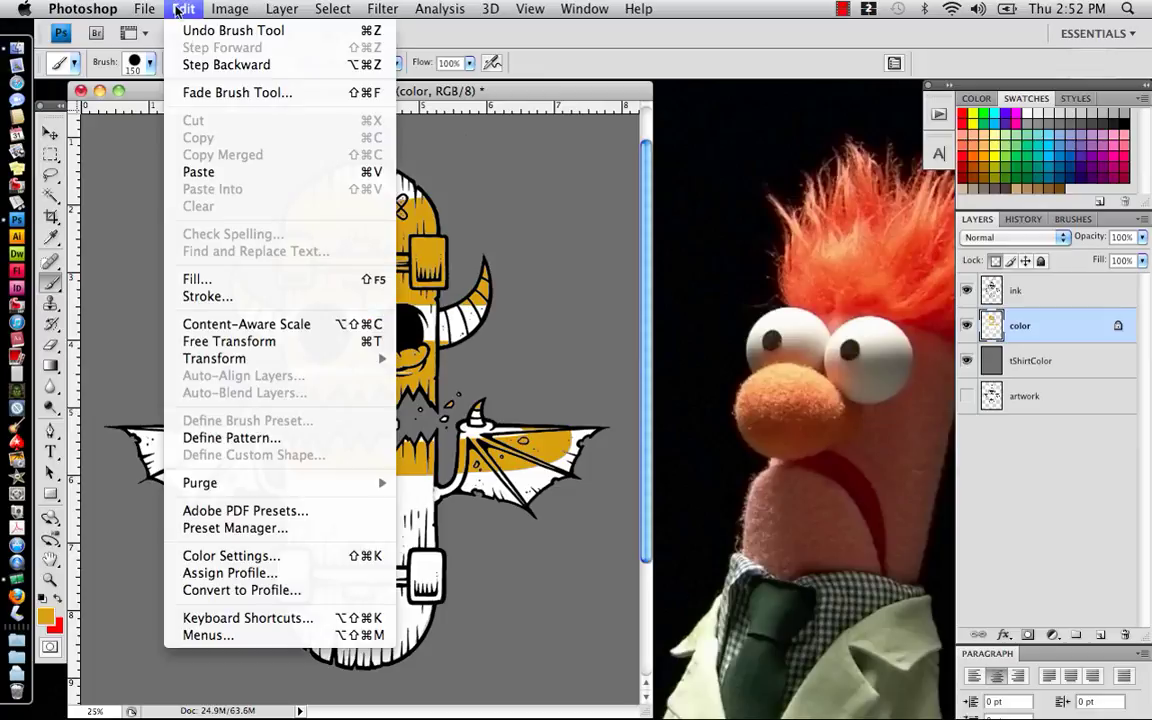
left_click(200, 279)
left_click(855, 205)
key("b")
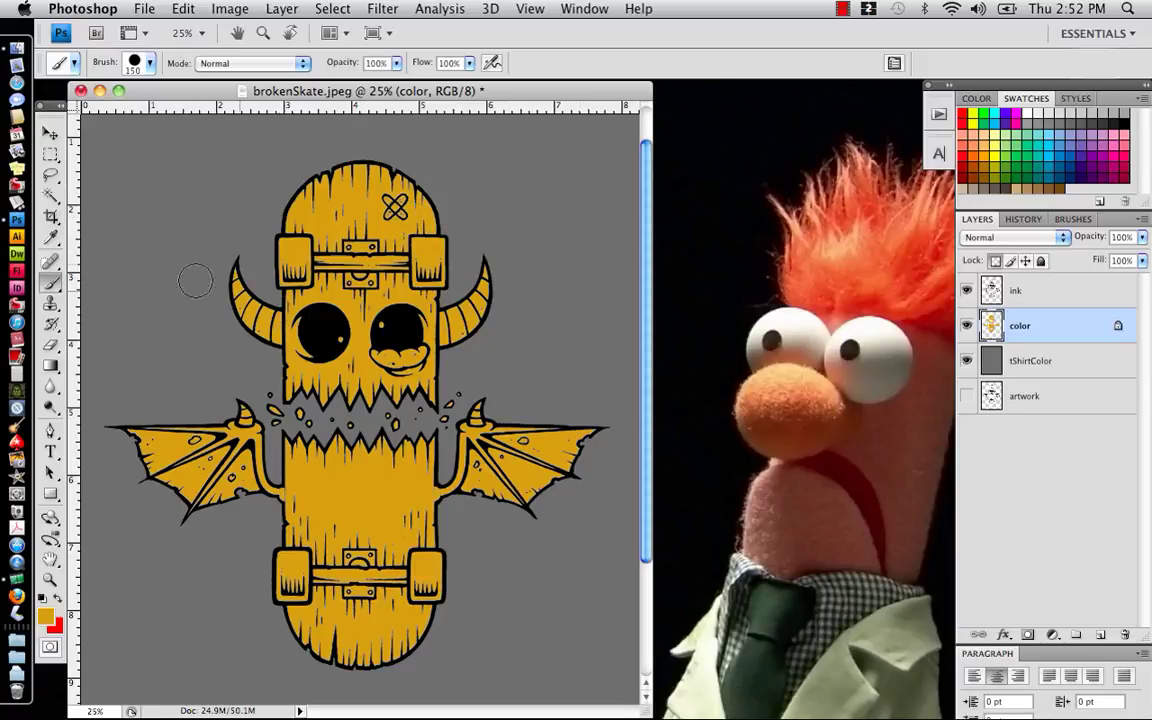
left_click(1045, 291)
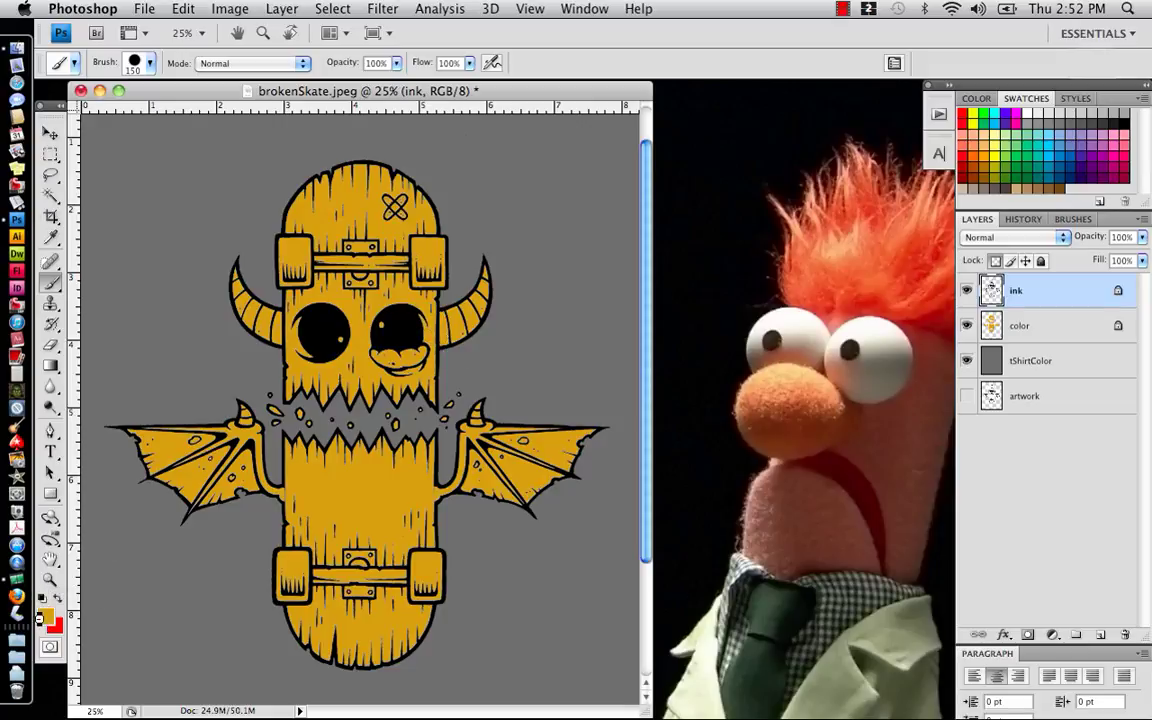
Fill the ink lines with black, then unlock the ink layer's transparent pixels
left_click(45, 617)
left_click_drag(532, 540, 467, 666)
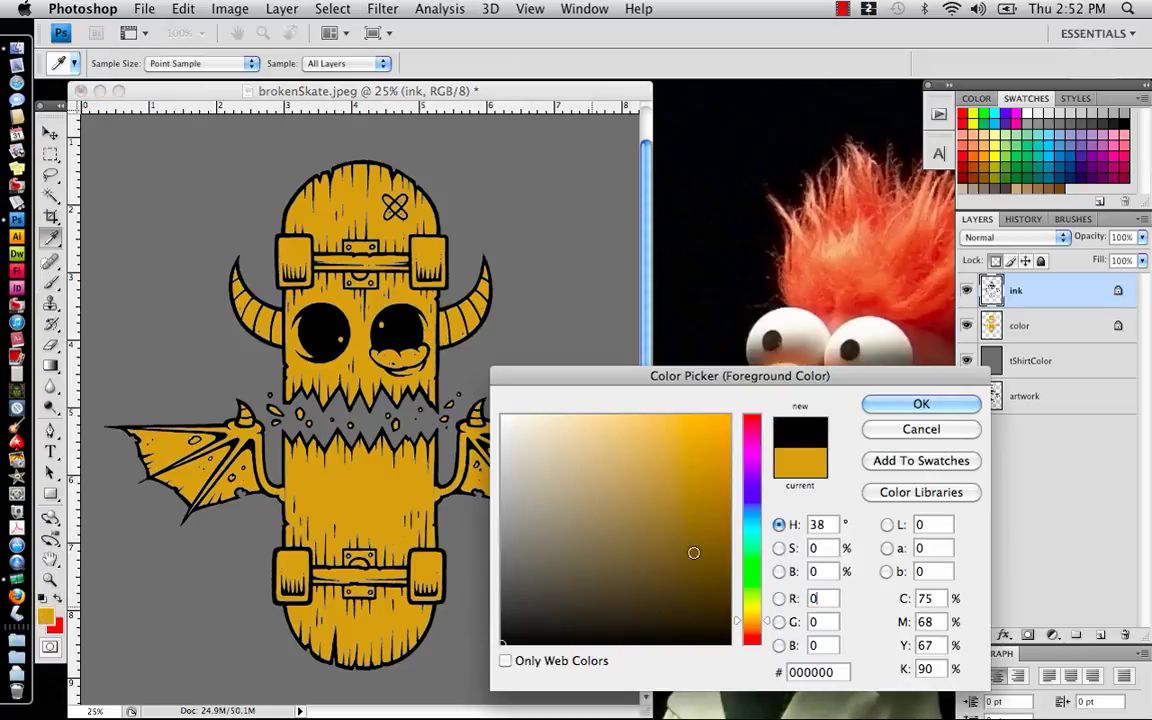
left_click(882, 403)
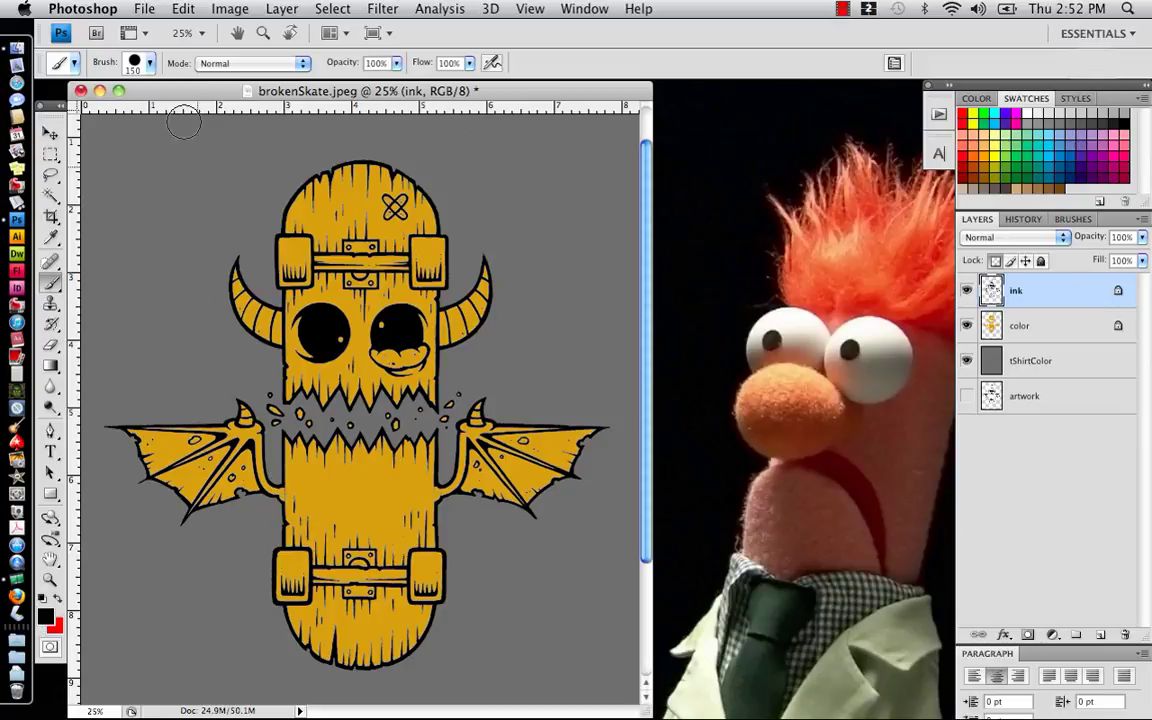
left_click(180, 8)
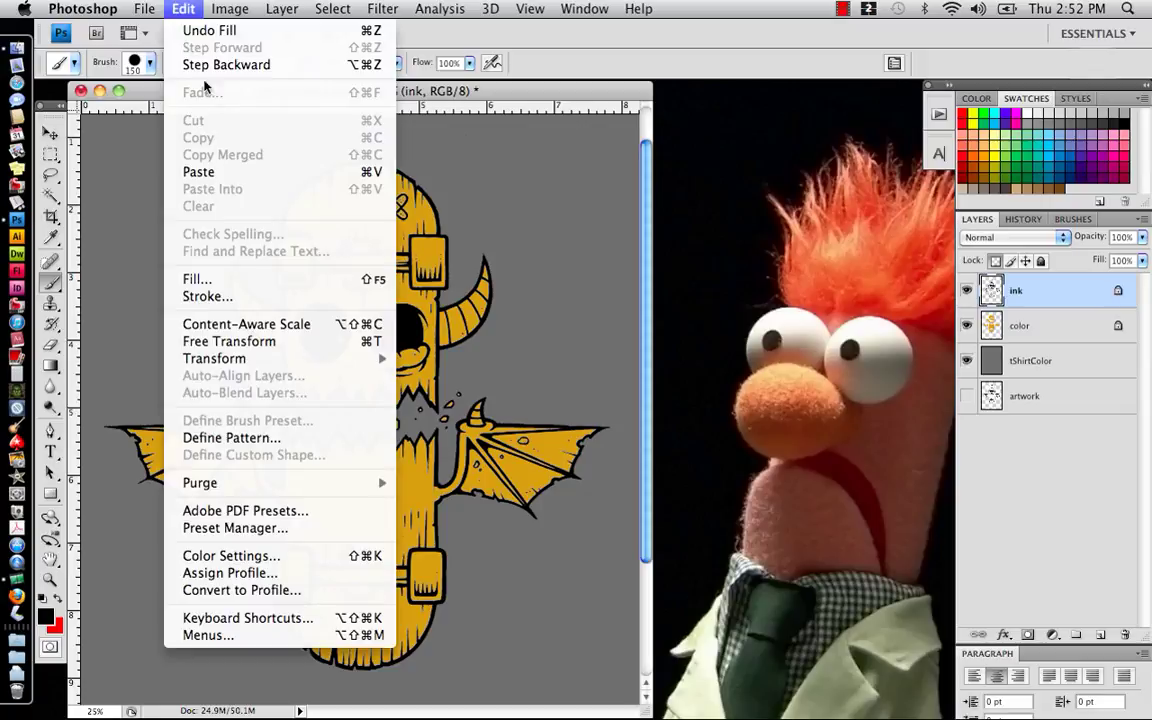
left_click(207, 278)
left_click(853, 205)
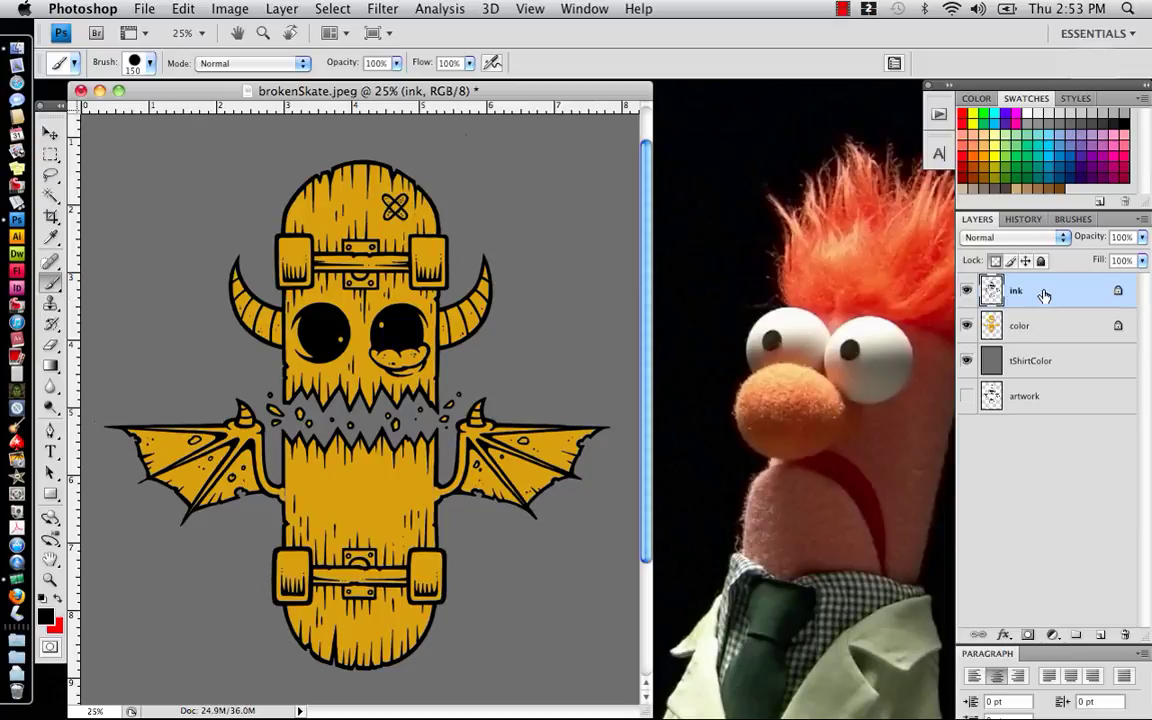
left_click(996, 262)
Lower the ink layer's opacity to about 36%, then select the color layer
left_click(1145, 238)
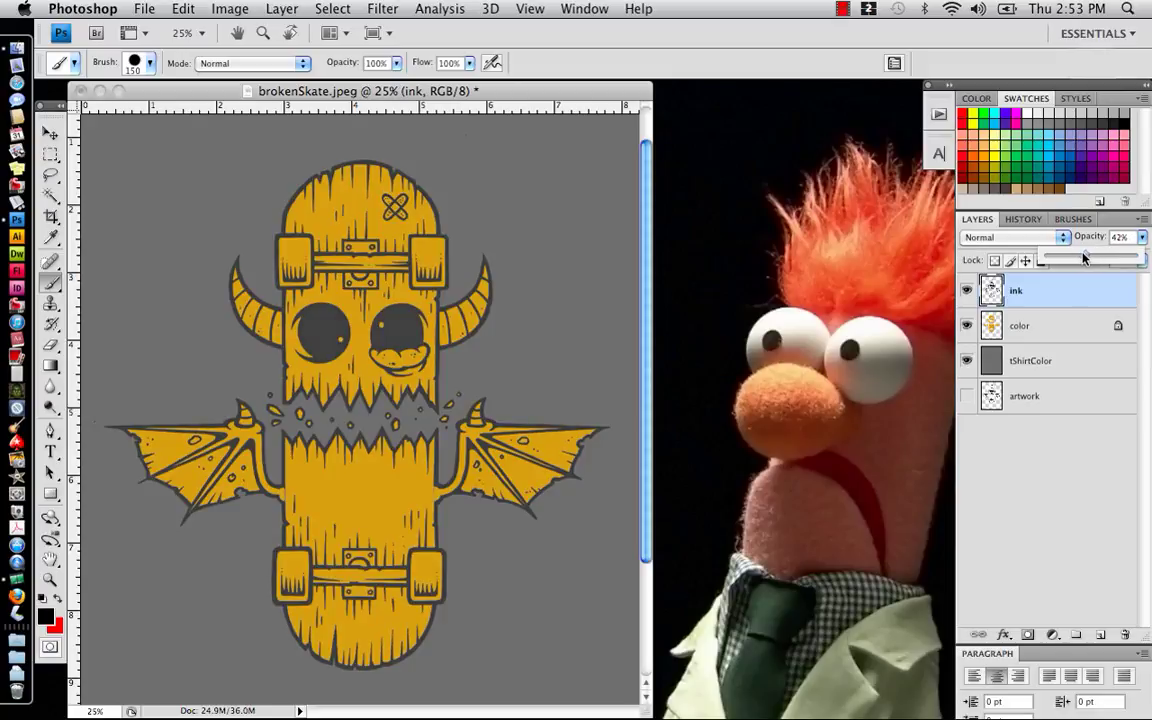
left_click_drag(1083, 258, 1077, 258)
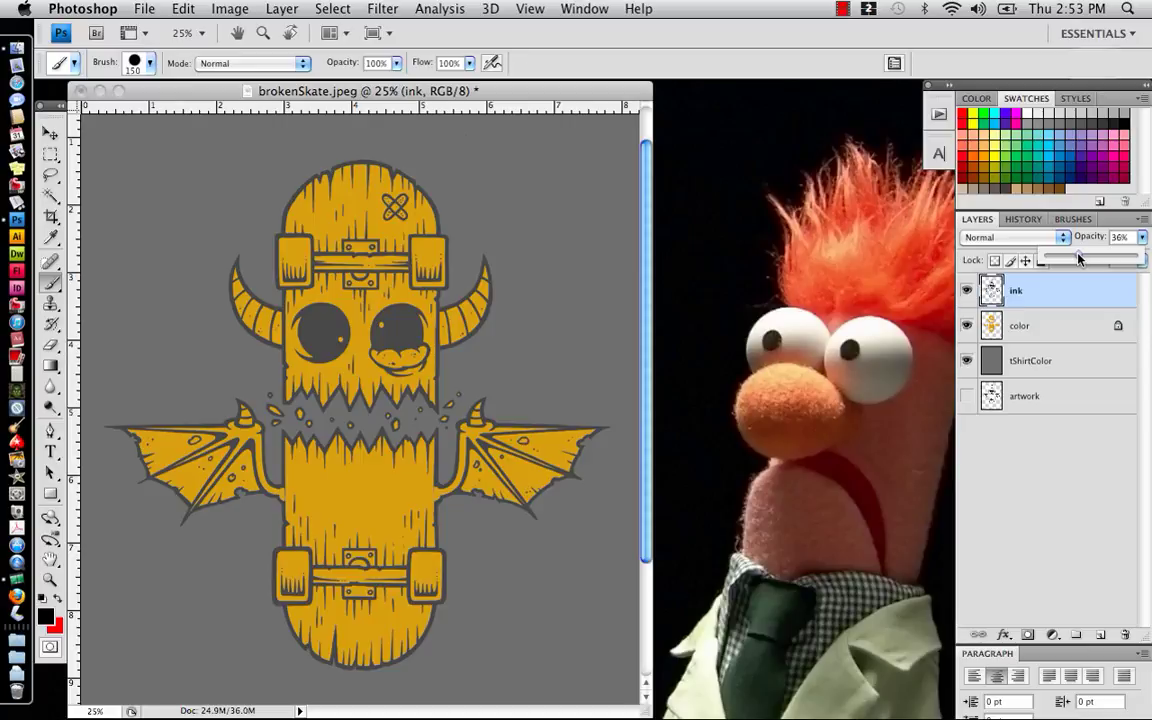
left_click(1048, 325)
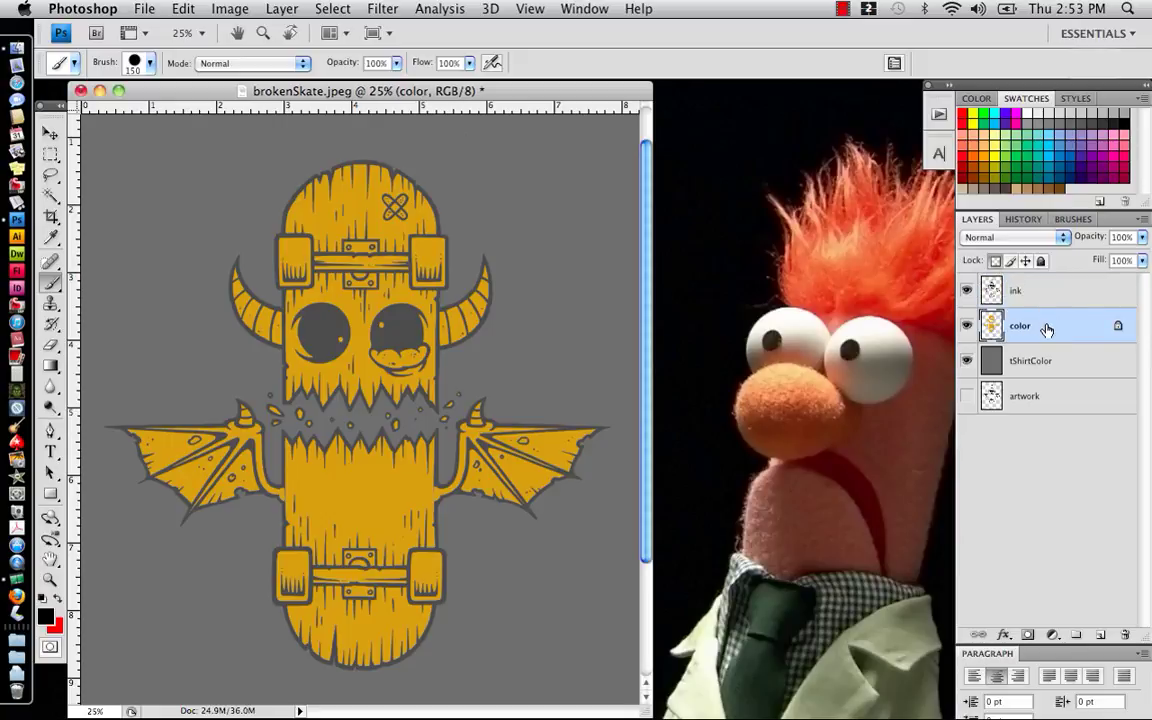
Add a Stroke style to the color layer, sampling the golden orange #cc912a from the artwork
double_click(1054, 330)
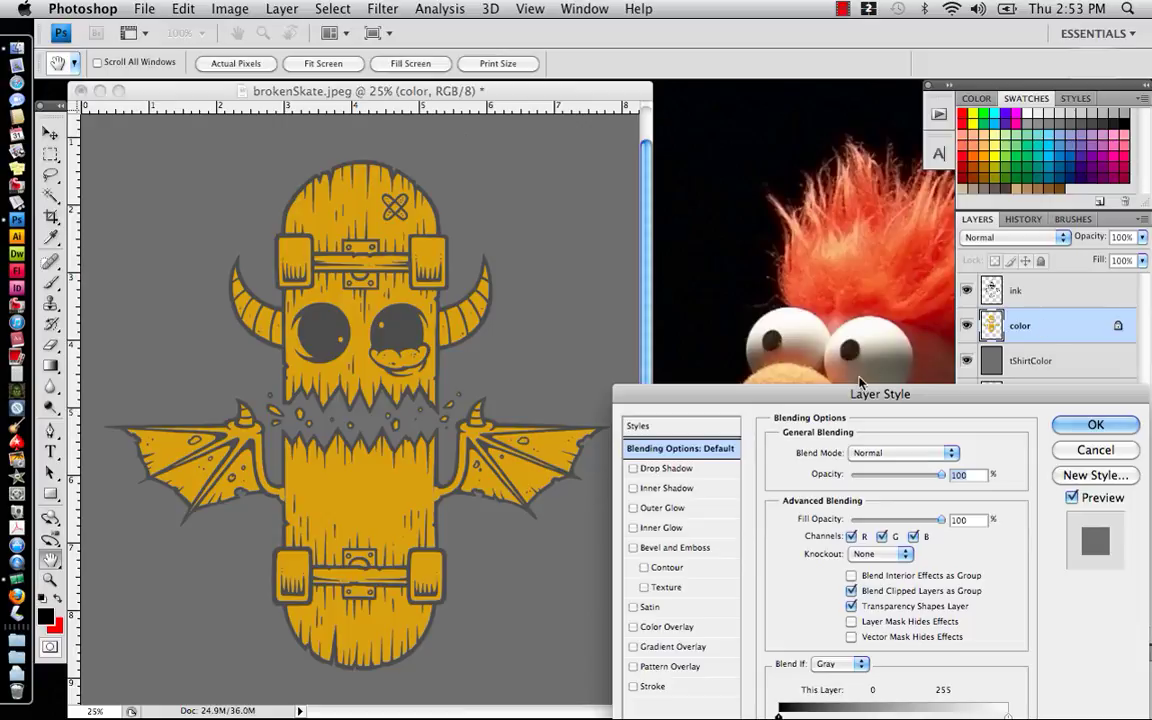
left_click_drag(795, 552, 818, 185)
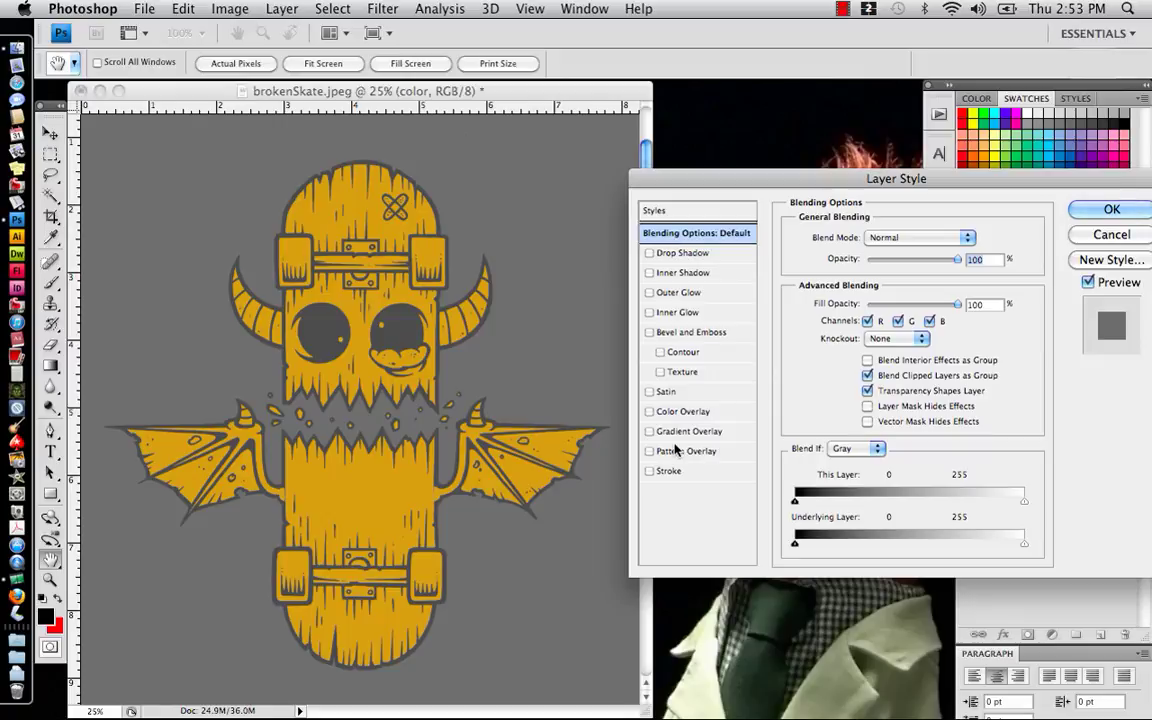
left_click(650, 473)
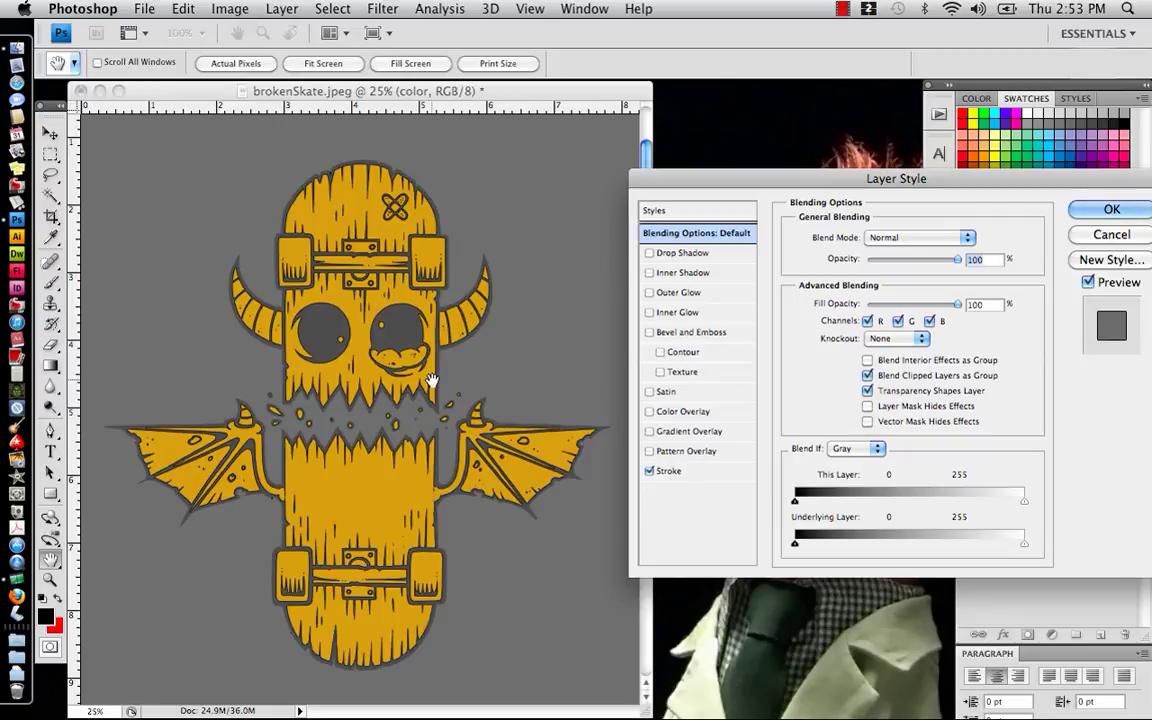
left_click(670, 472)
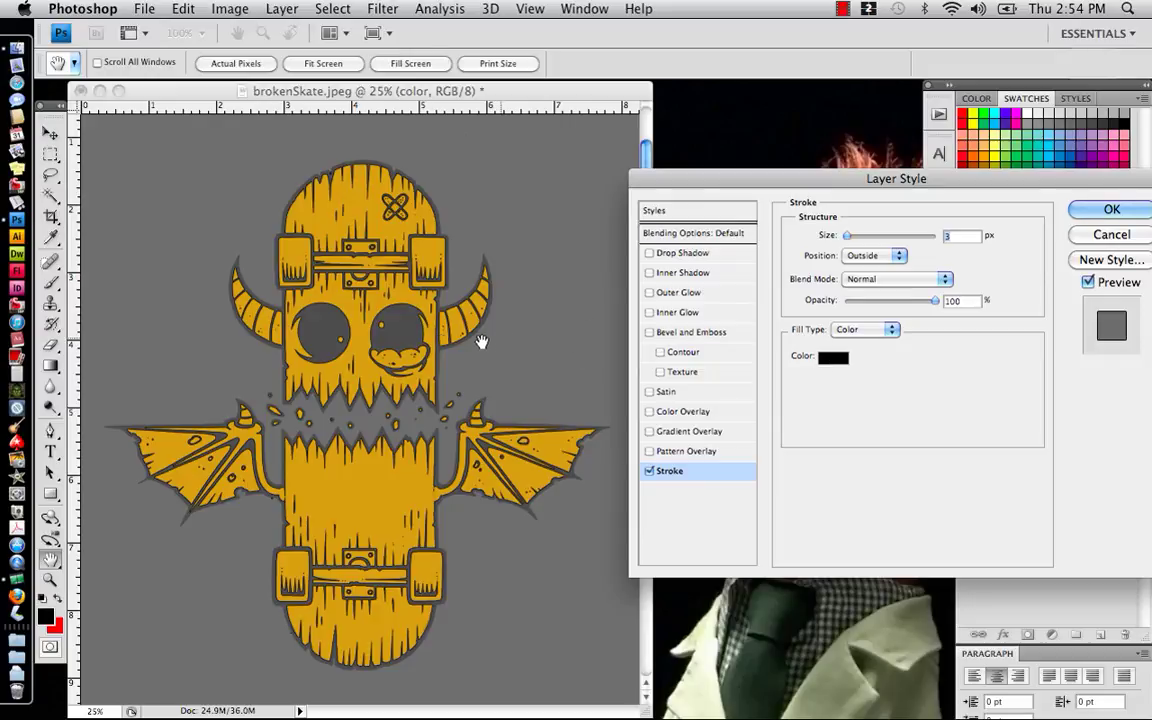
scroll(438, 340, "up", 4)
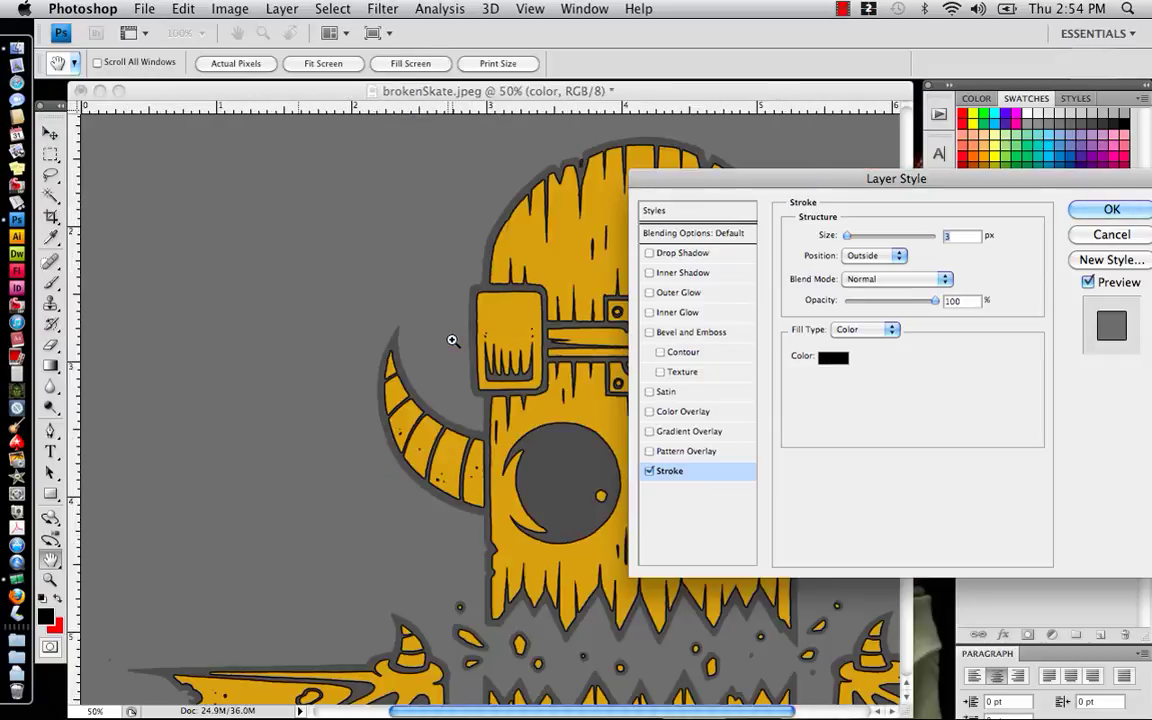
left_click_drag(442, 309, 311, 255)
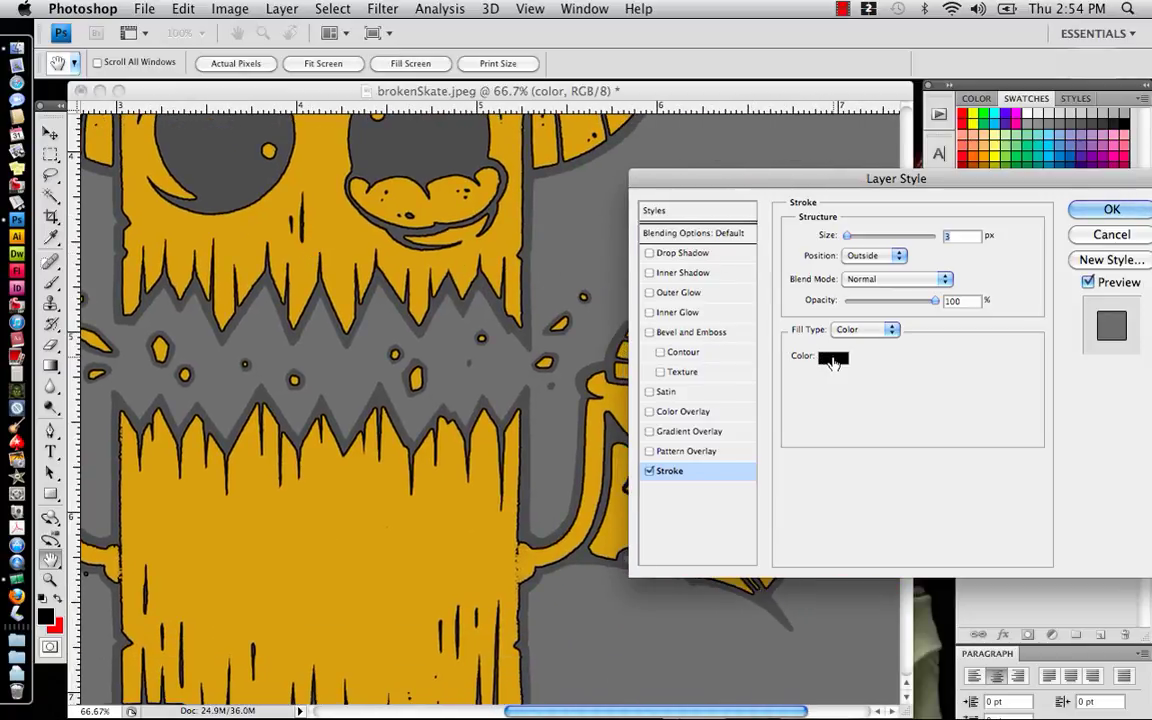
left_click(835, 360)
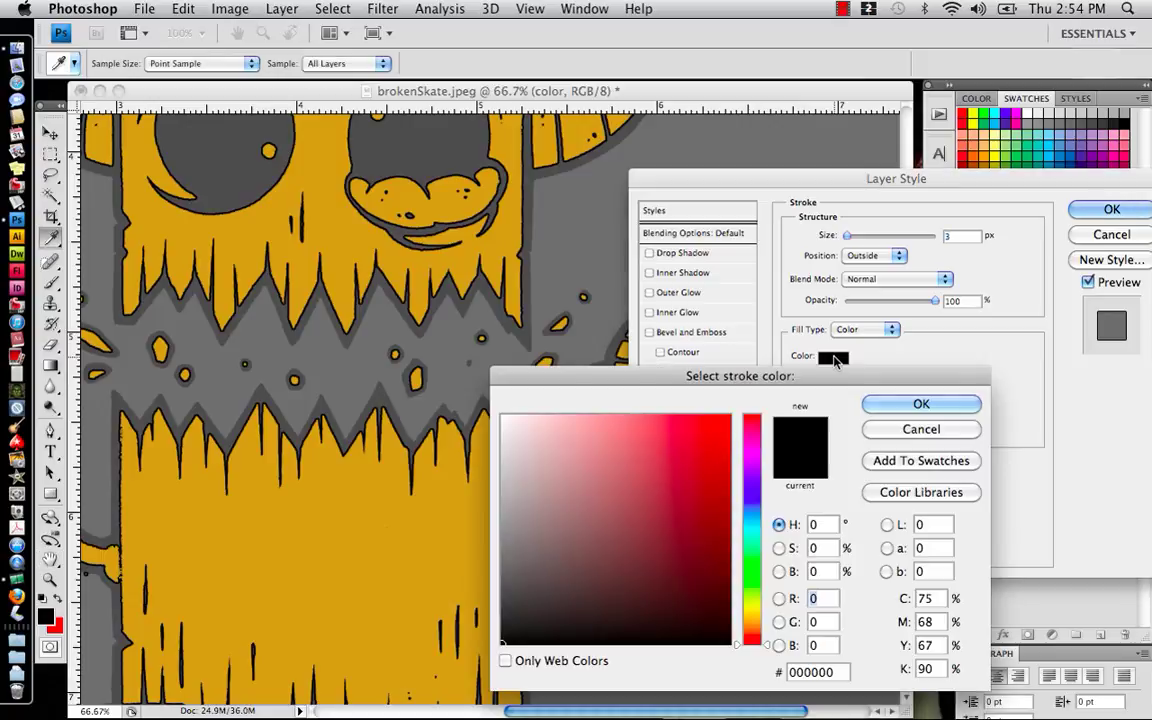
left_click(345, 228)
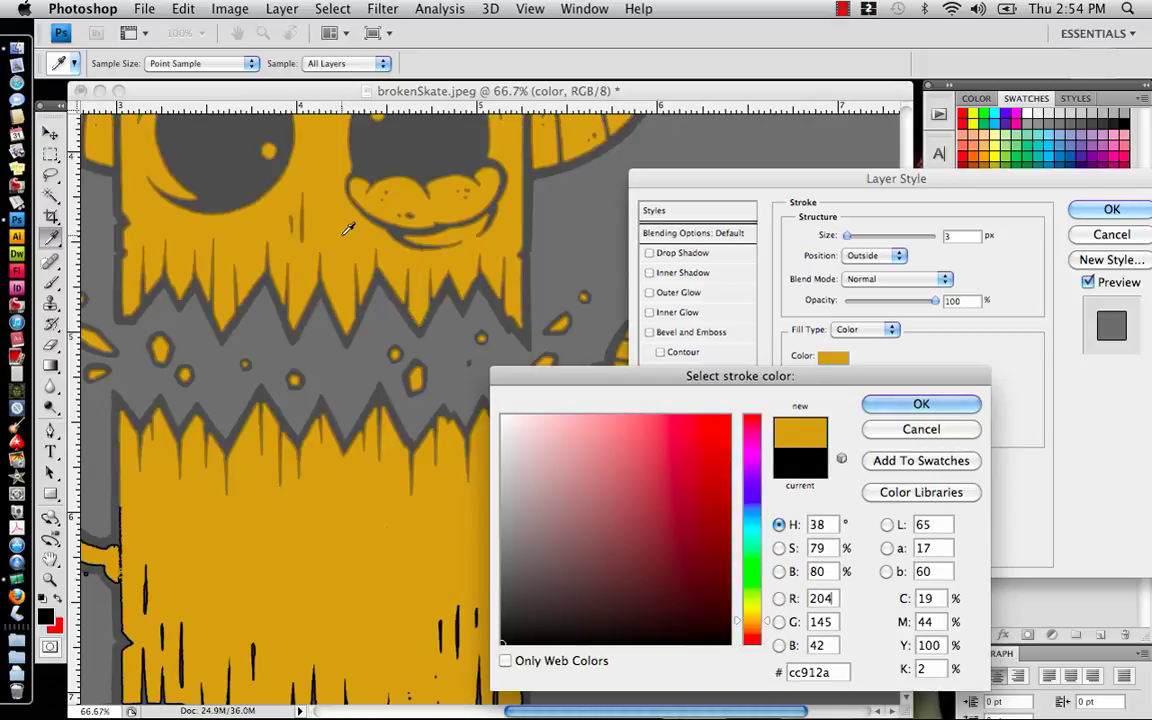
left_click(893, 410)
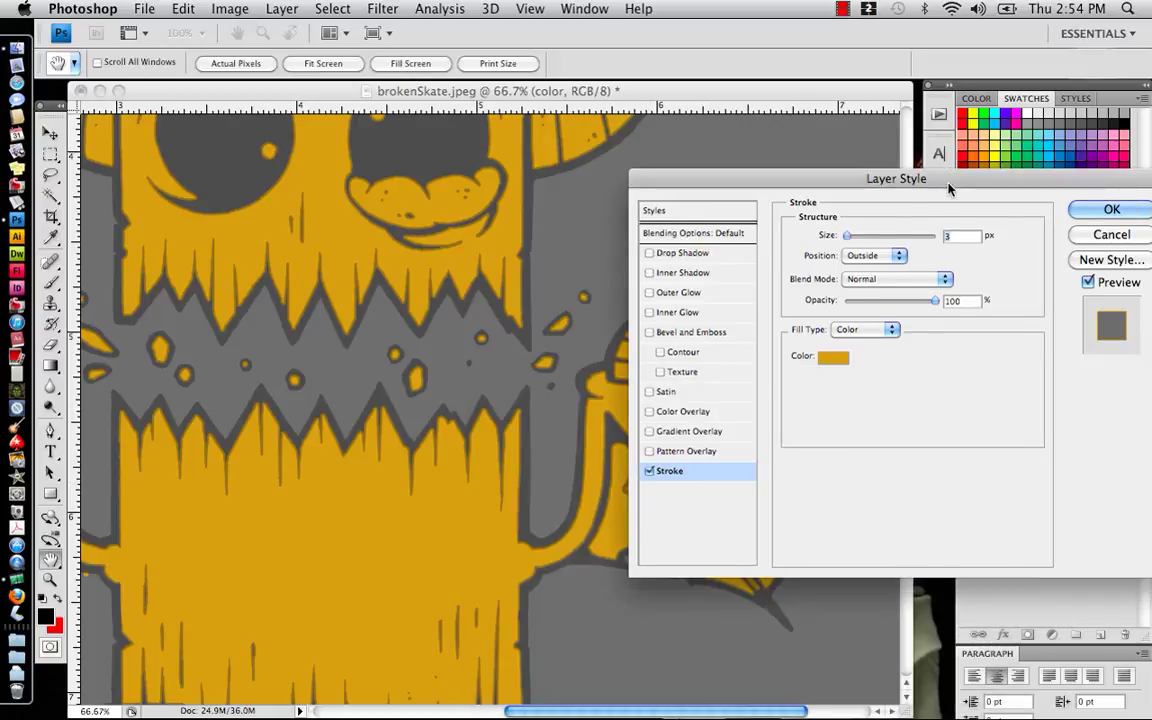
Set the color layer's outside gold stroke to 6 px and apply it
left_click_drag(950, 188, 915, 267)
left_click_drag(996, 259, 975, 324)
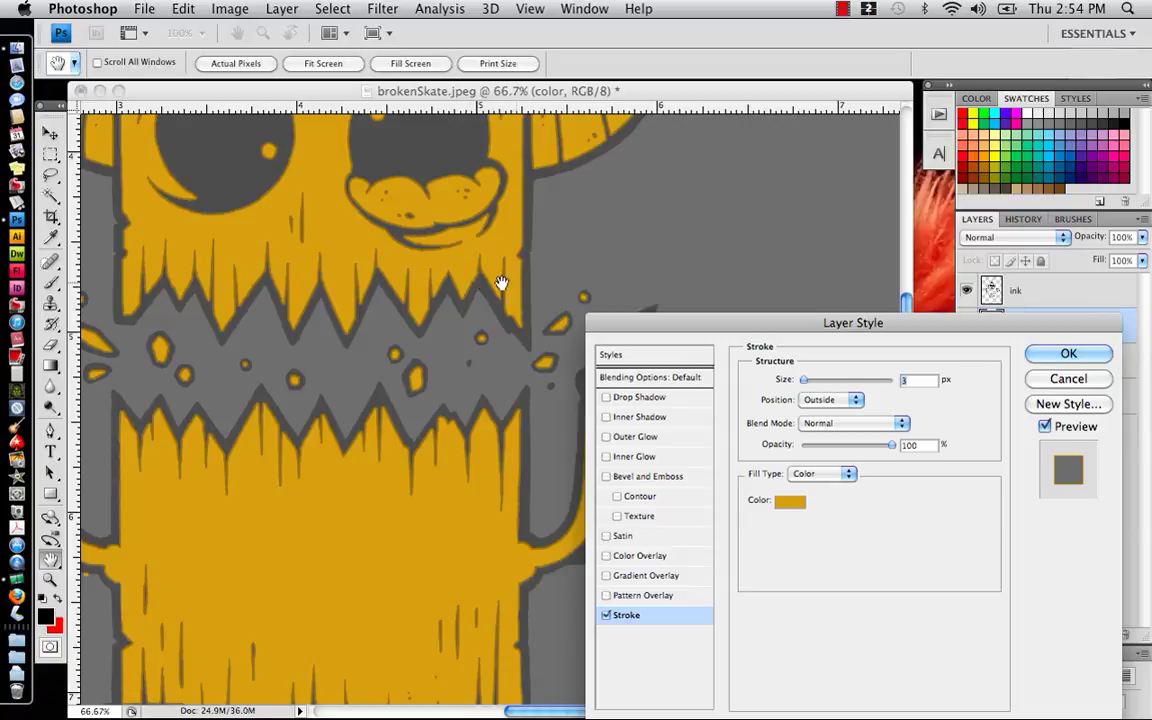
left_click_drag(1039, 318, 1030, 343)
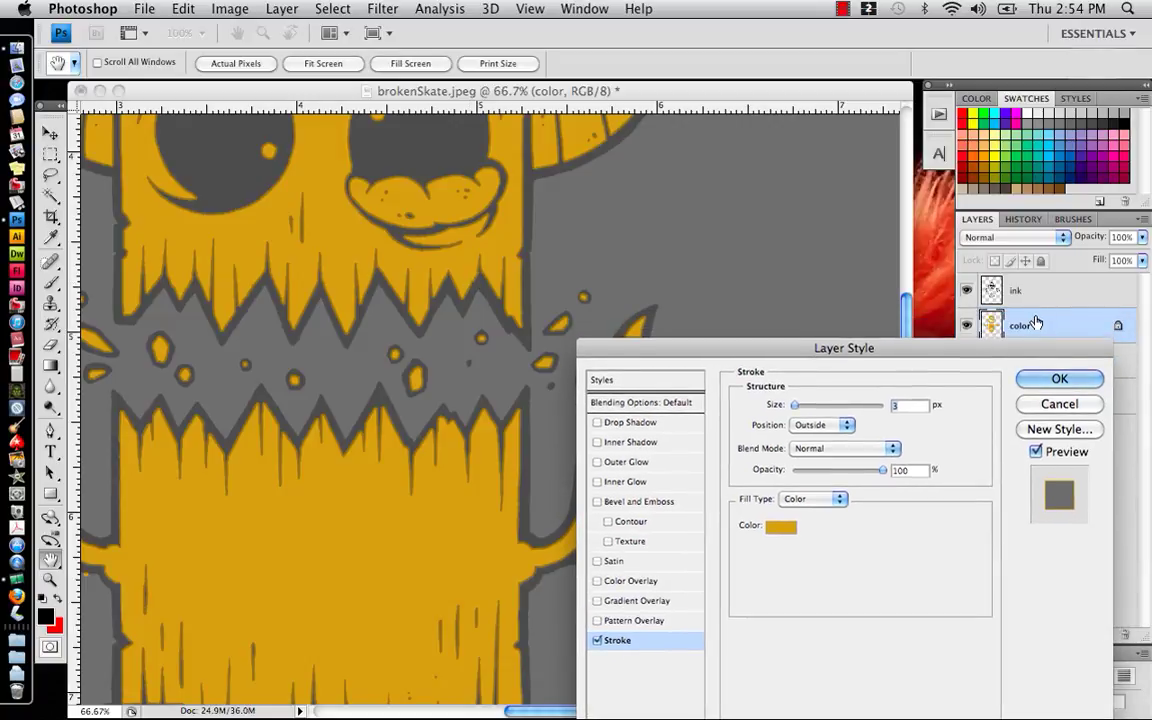
left_click_drag(920, 347, 869, 325)
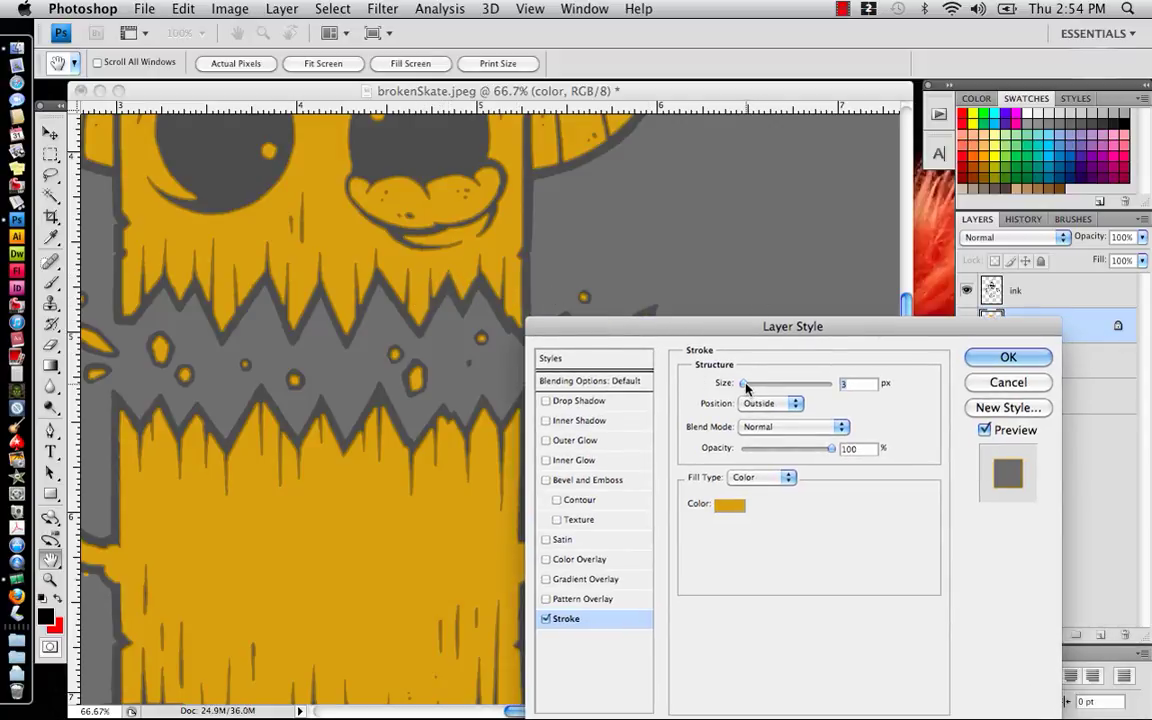
left_click_drag(746, 383, 747, 388)
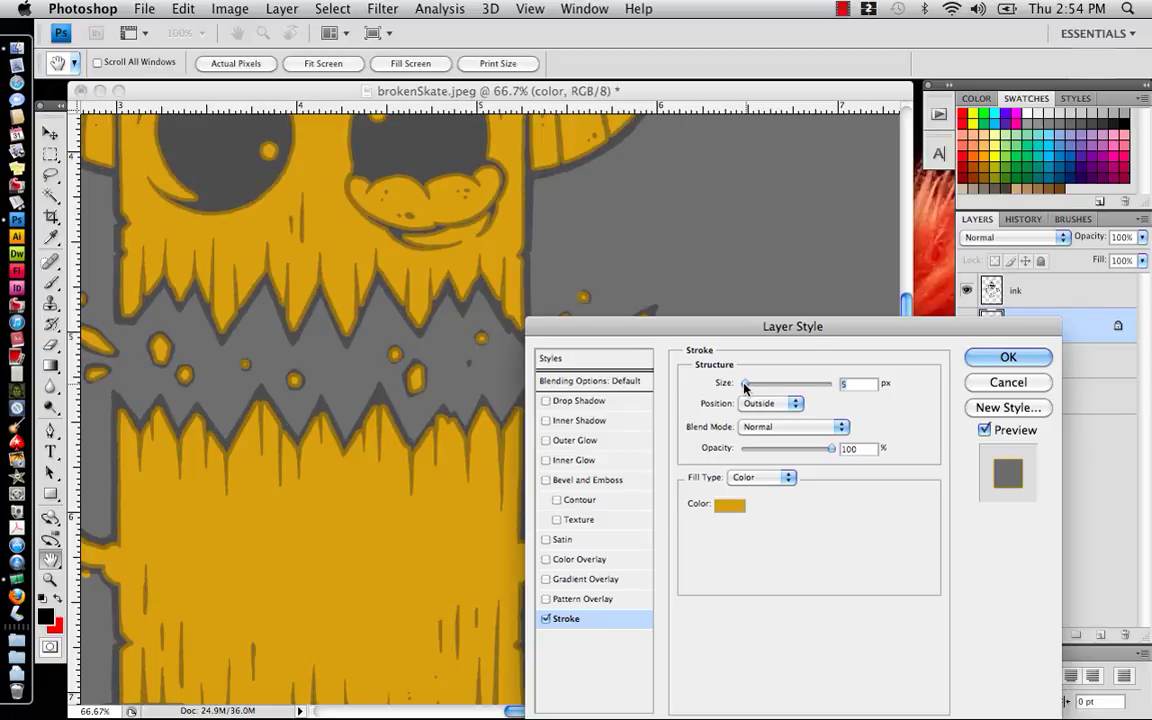
left_click_drag(746, 388, 748, 389)
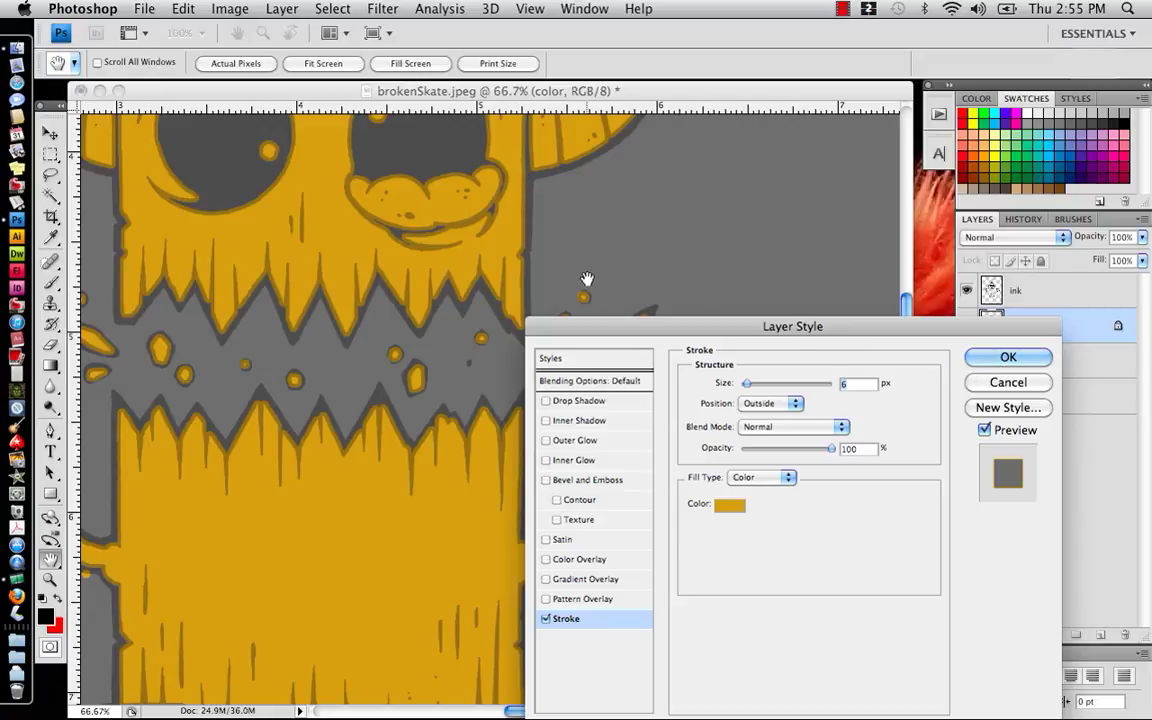
left_click(1008, 358)
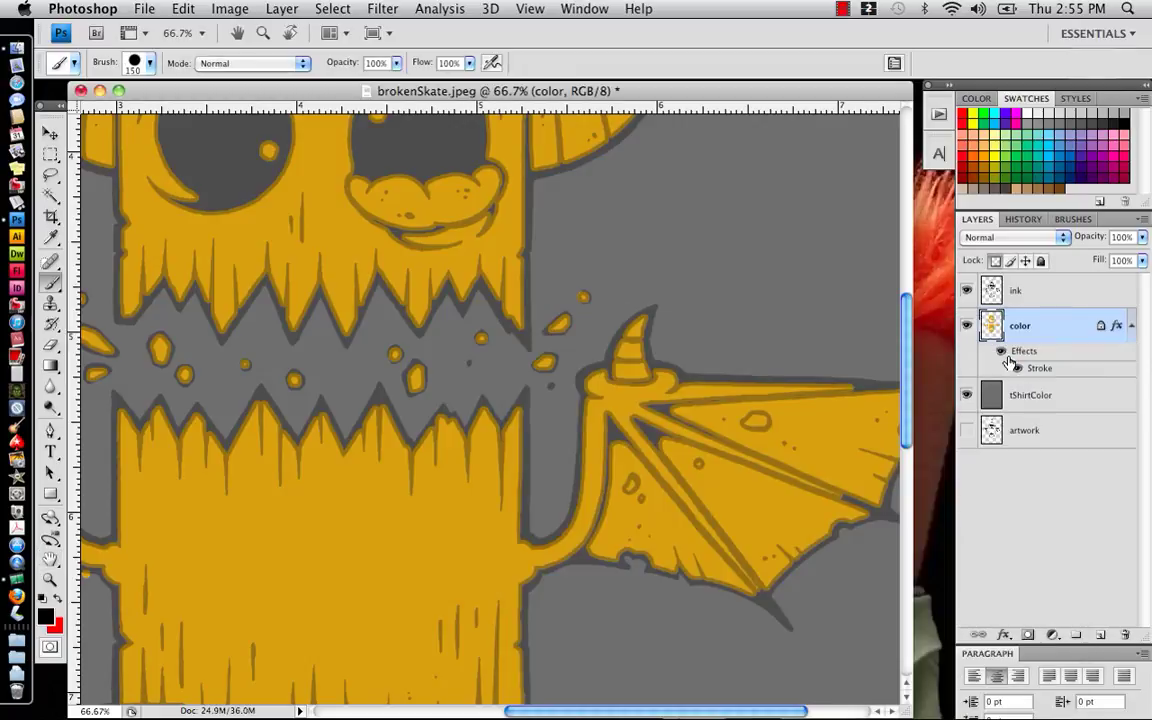
Raise the ink layer to 100% opacity, then hide it, with the color layer selected
left_click(1010, 288)
left_click(1143, 238)
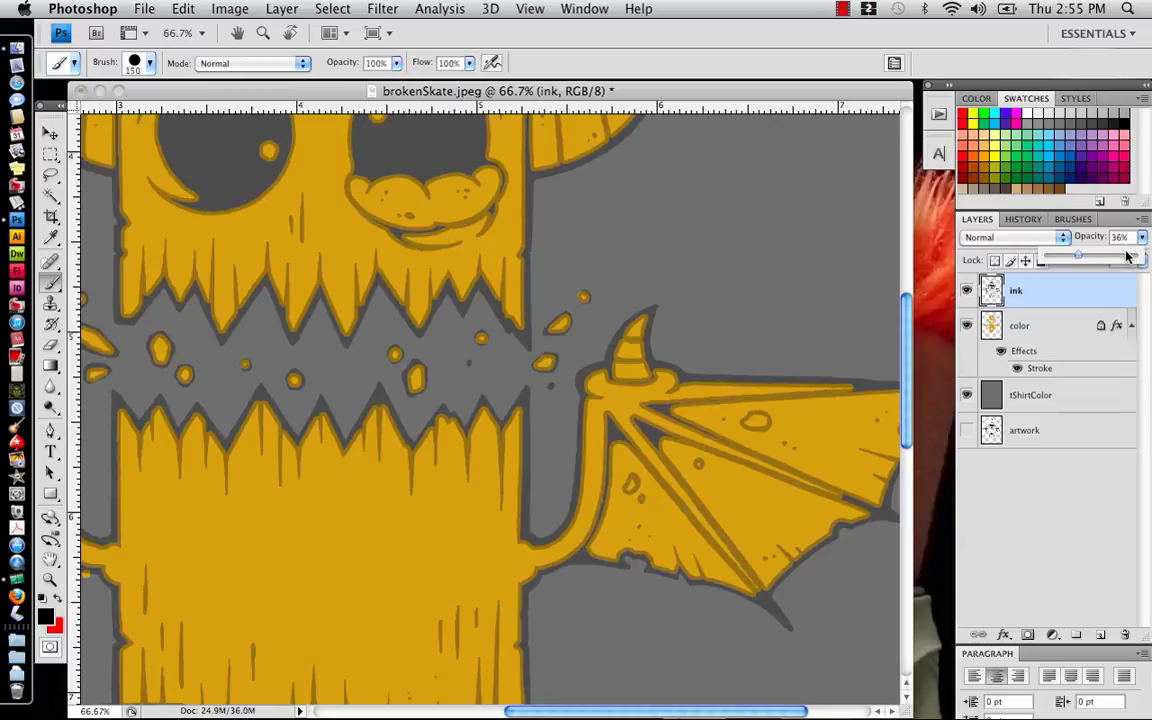
left_click_drag(1127, 256, 1136, 257)
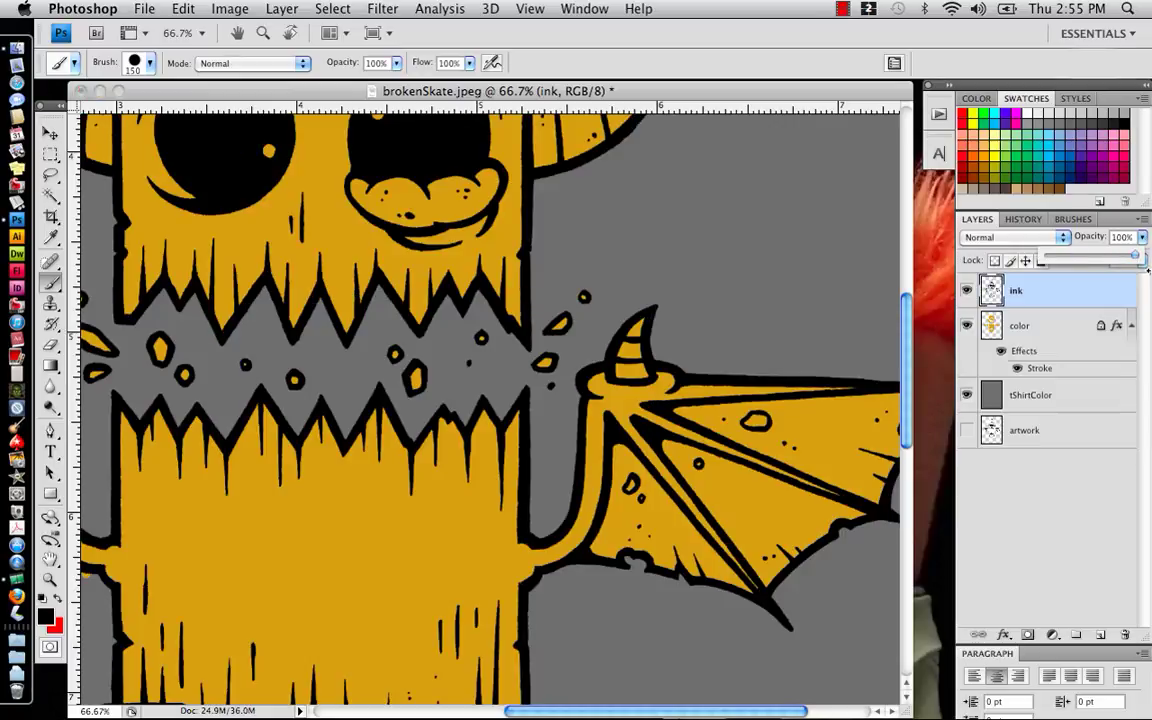
left_click(1060, 334)
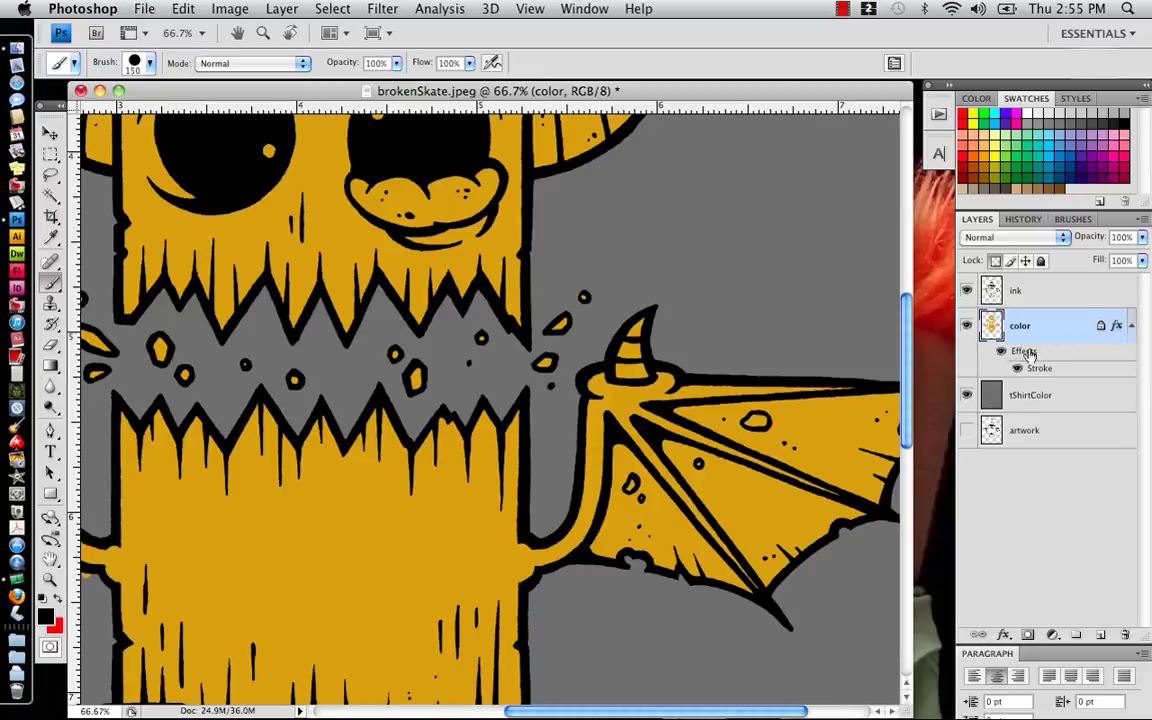
left_click(966, 290)
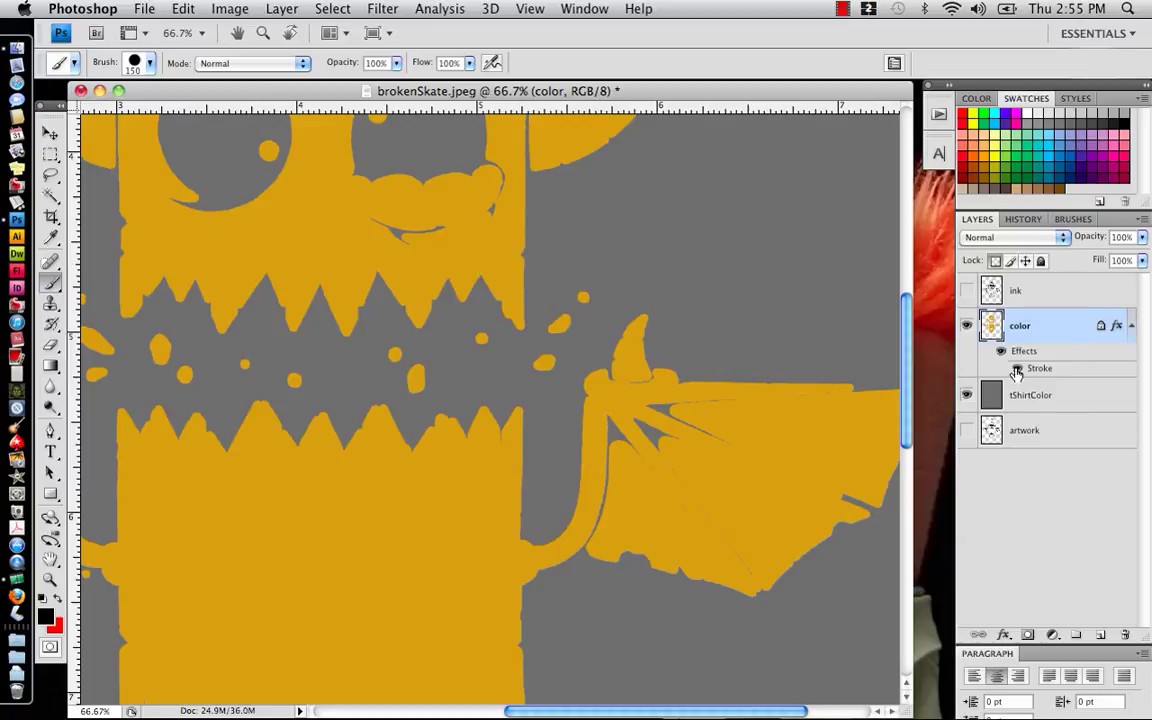
left_click(178, 9)
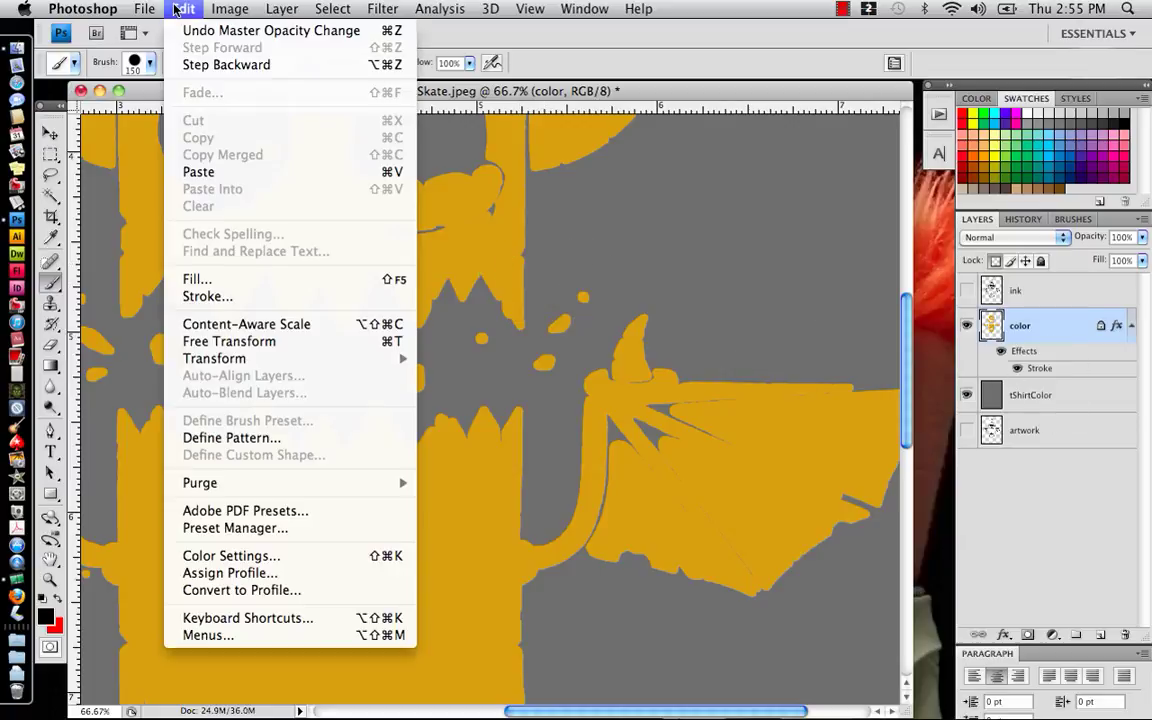
left_click(153, 115)
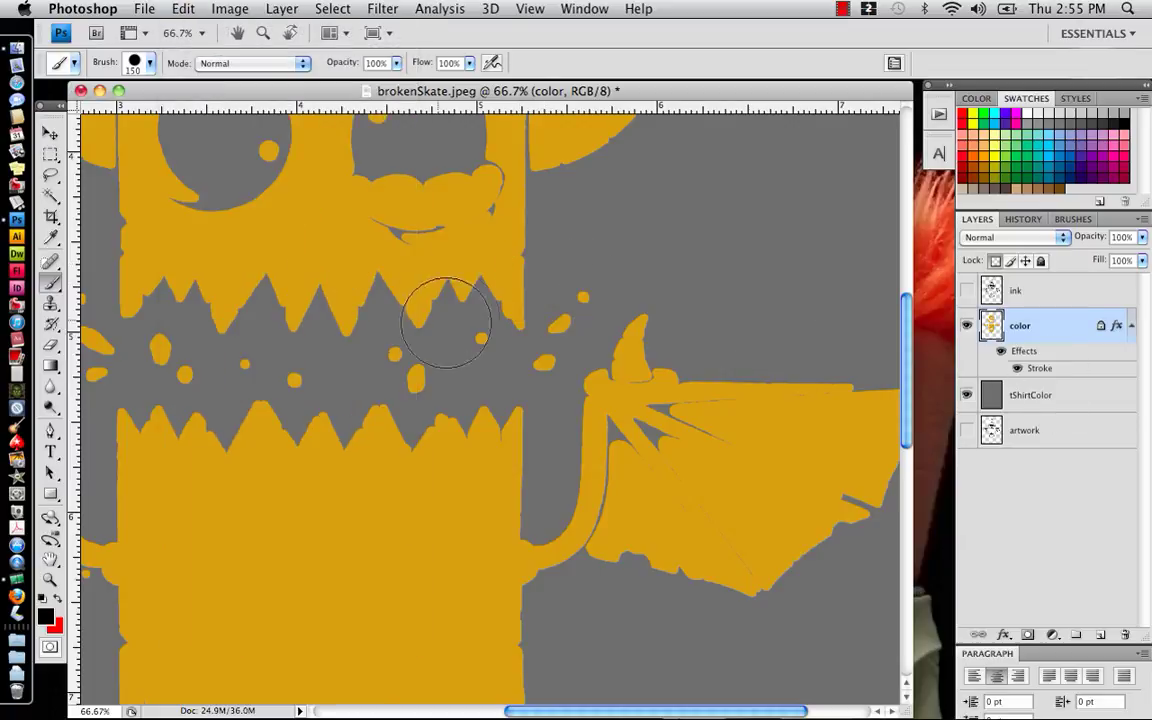
left_click(180, 9)
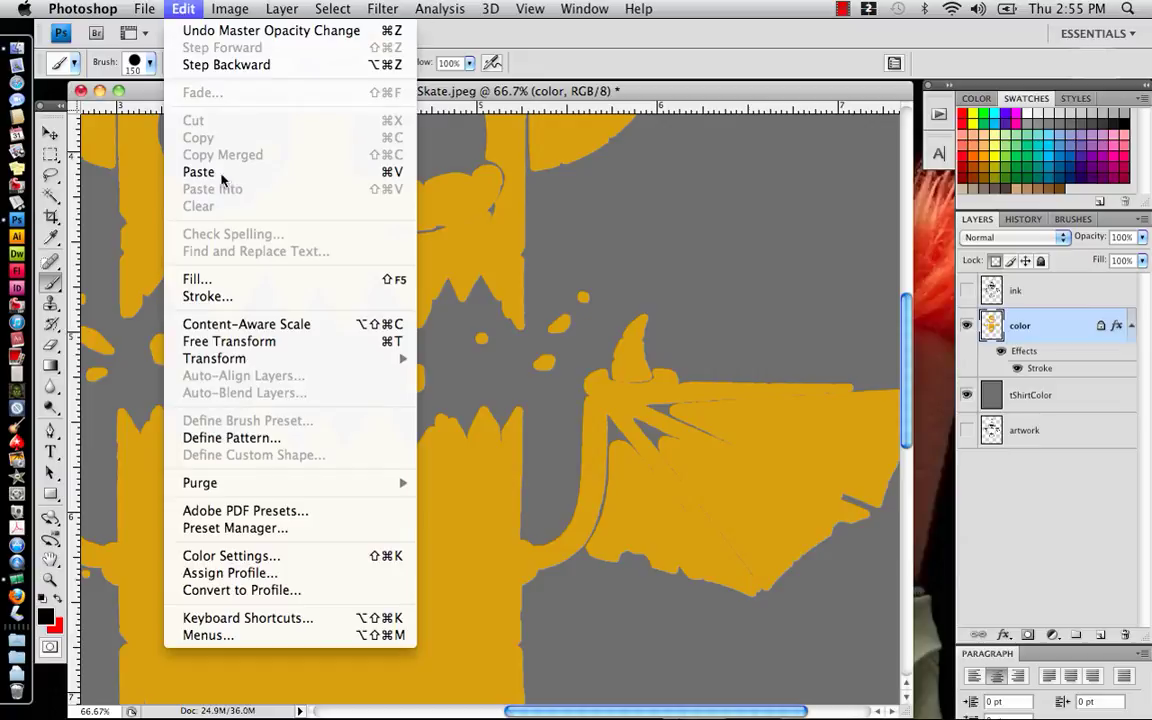
left_click(226, 280)
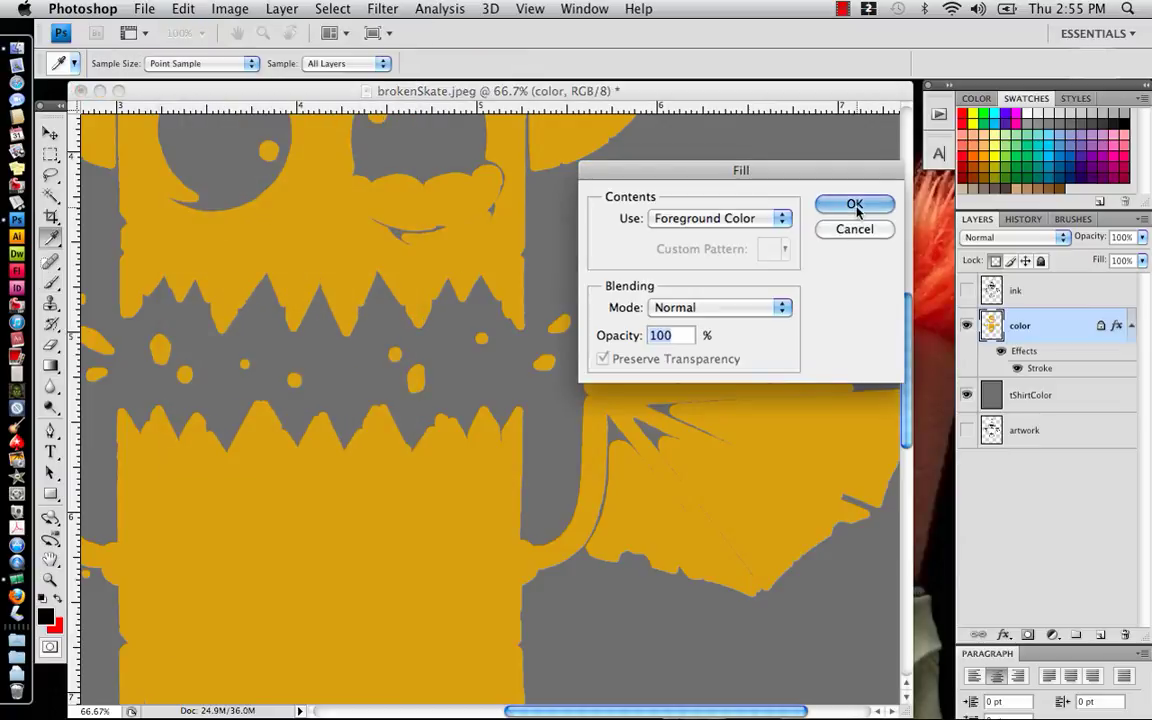
left_click(785, 190)
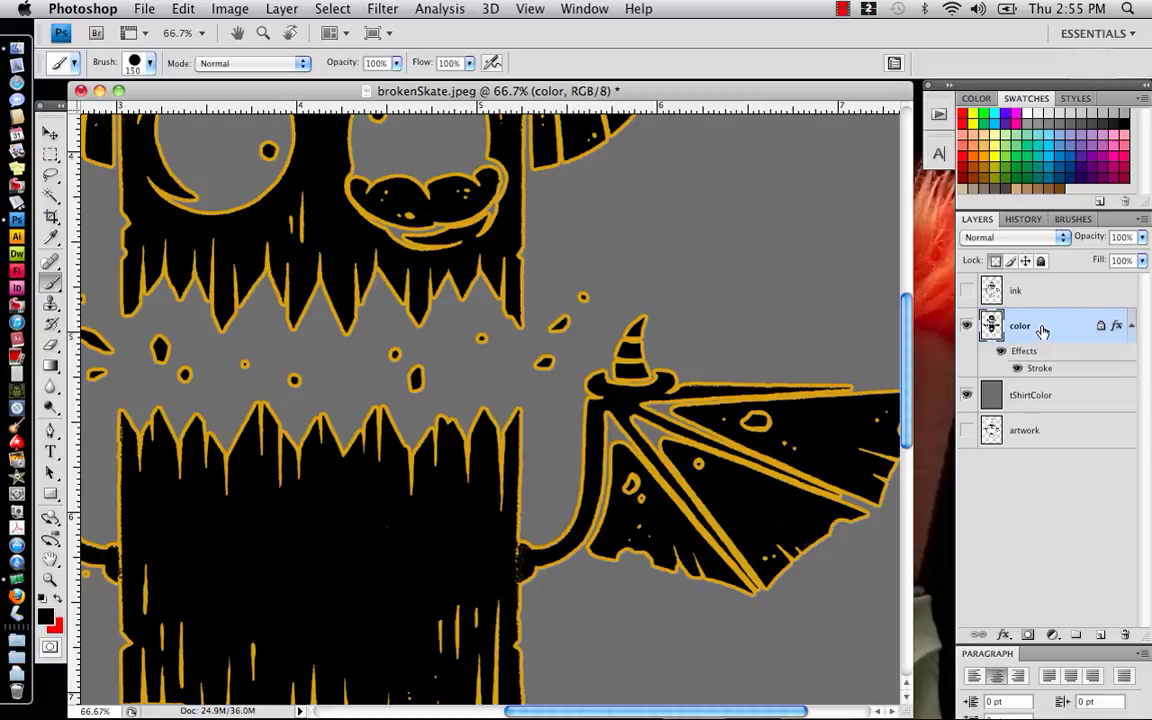
key("super+z")
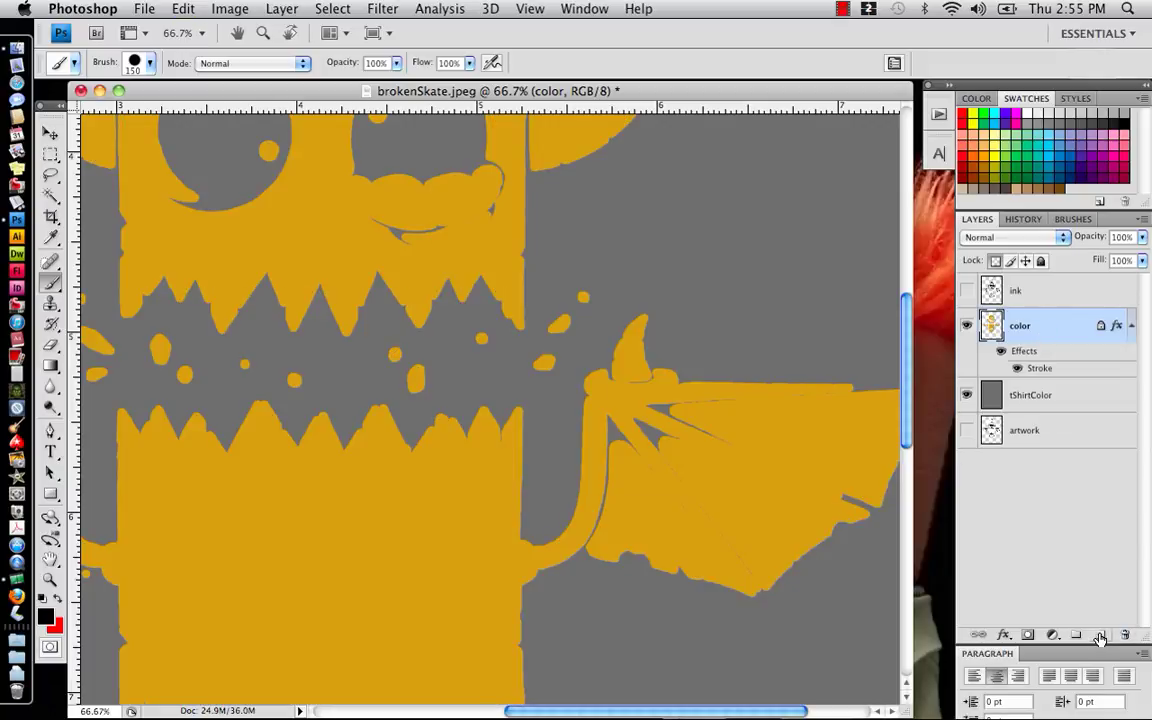
Add an empty Layer 1 and move it below the color layer, then select both layers
left_click(1100, 636)
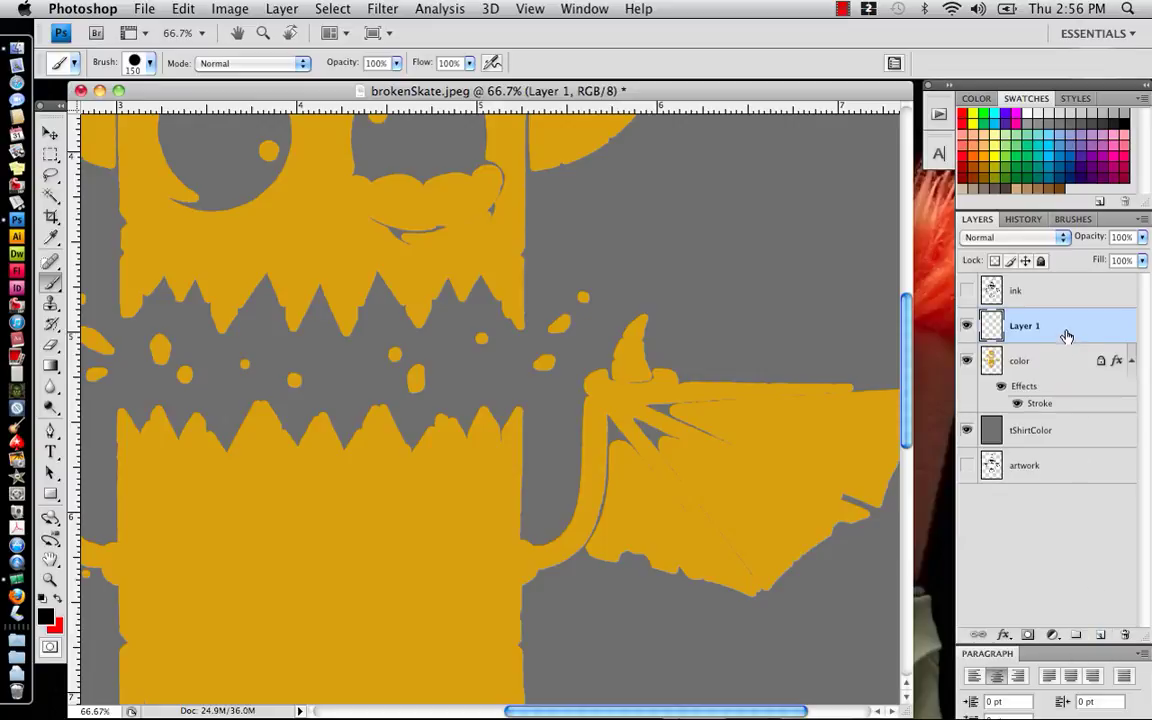
left_click_drag(1067, 336, 1049, 410)
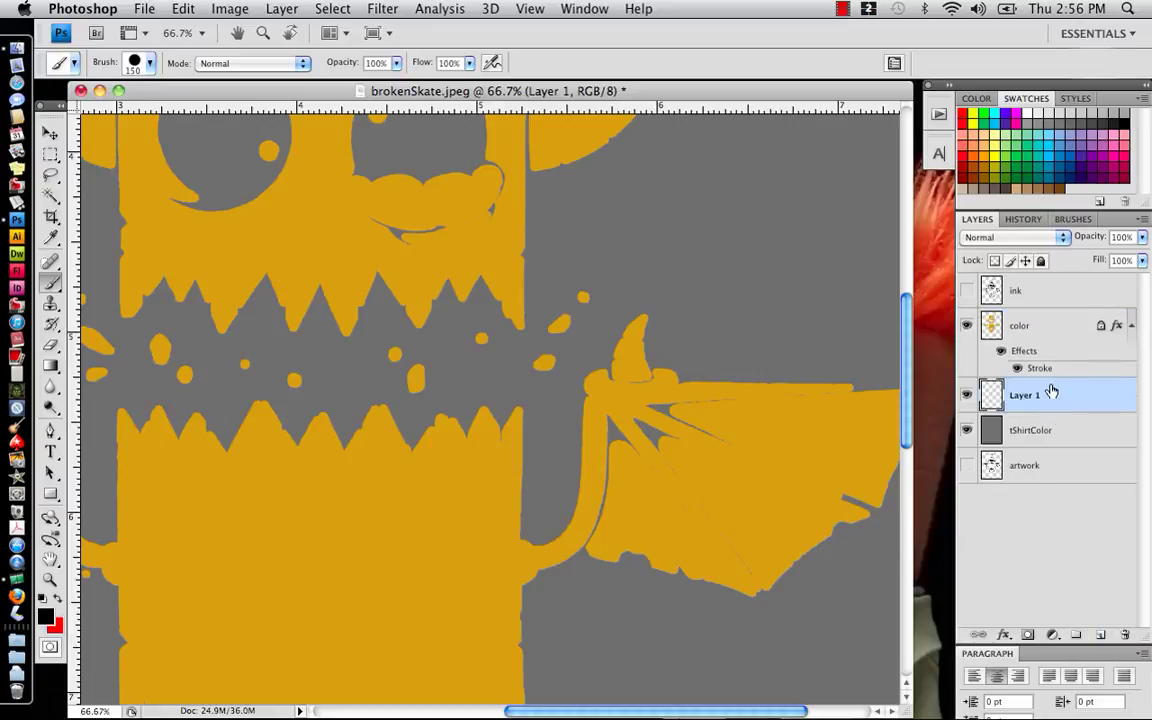
left_click(1043, 332, "shift")
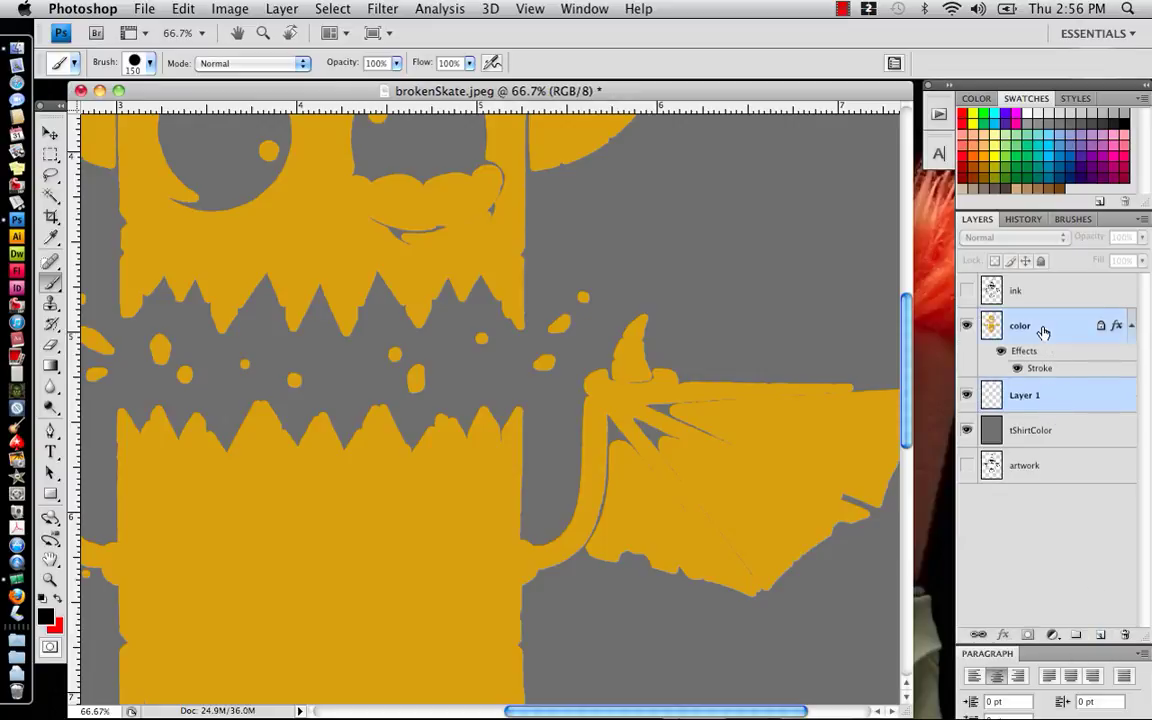
right_click(1043, 332)
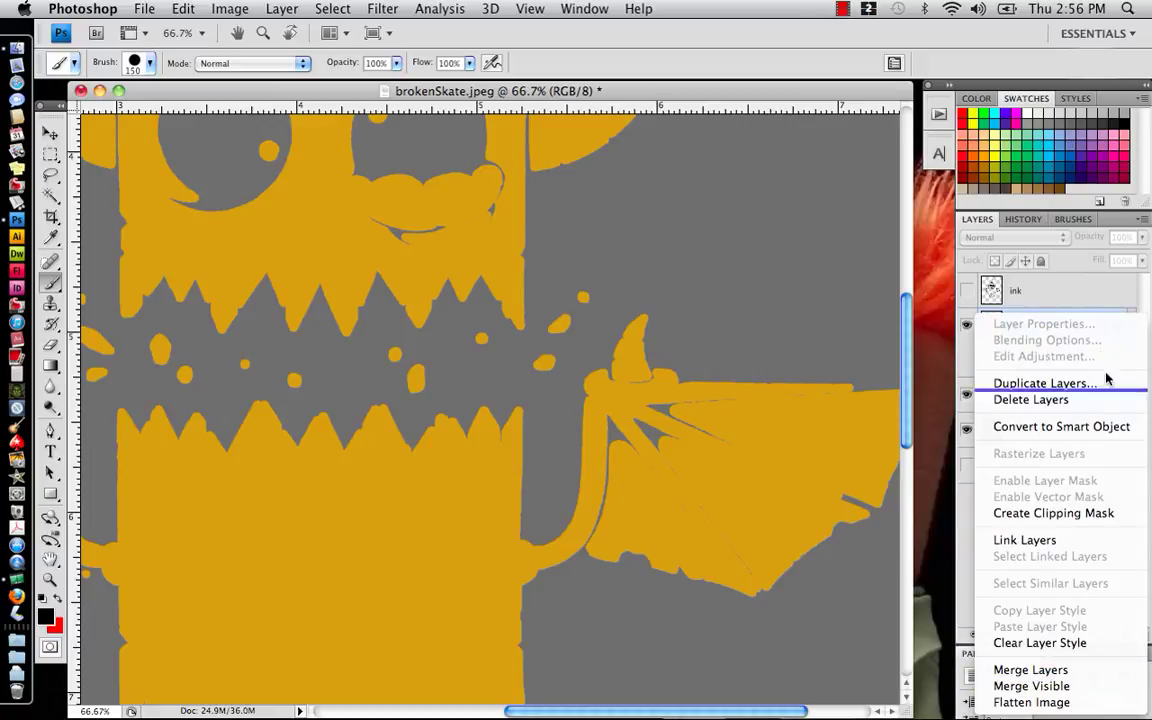
Merge Layer 1 into the color layer with Cmd+E and turn the ink layer back on
left_click(962, 264)
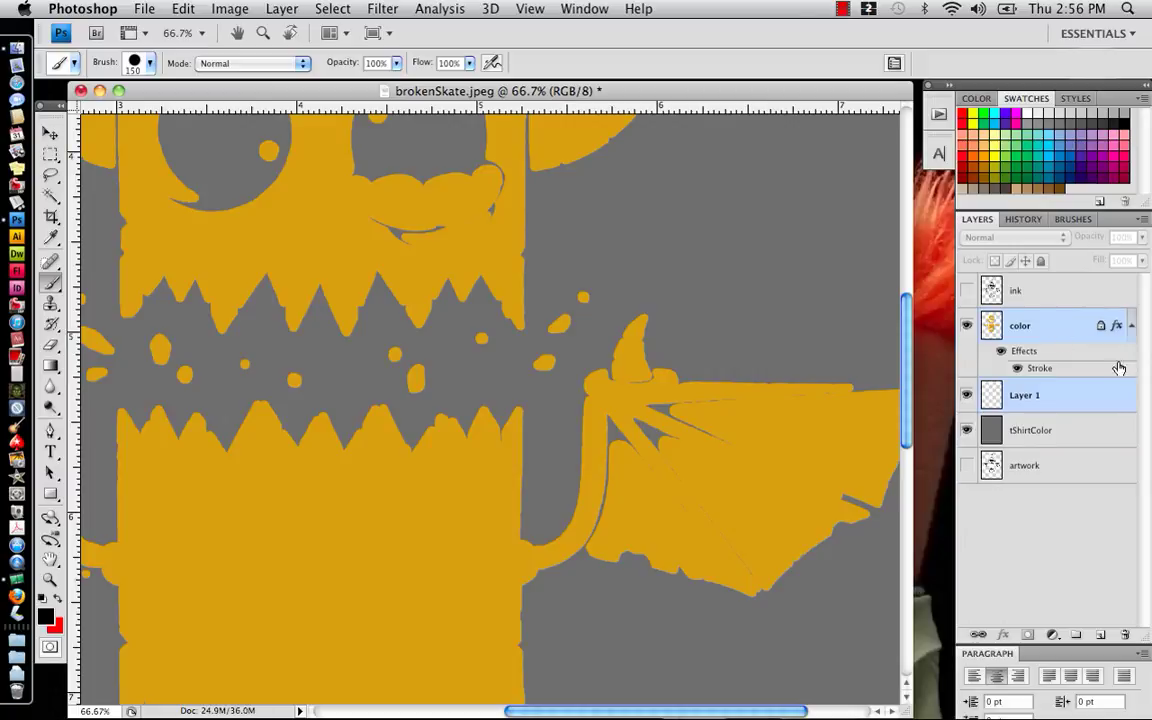
key("super+e")
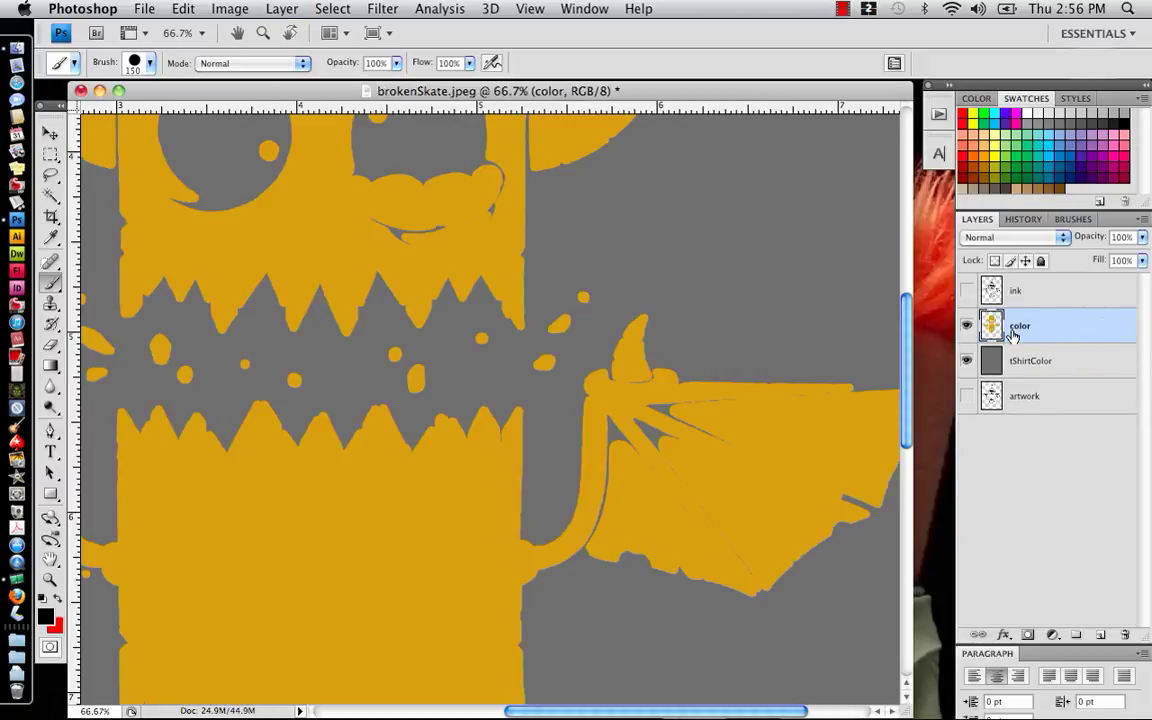
left_click(966, 330)
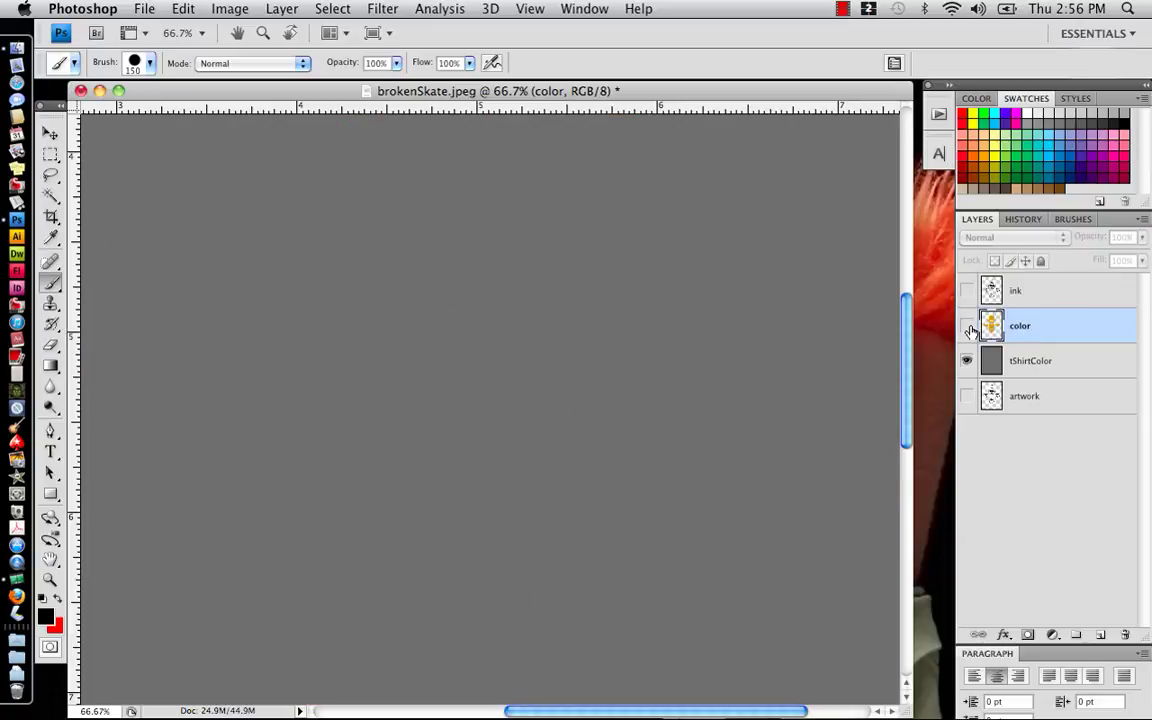
left_click(966, 328)
left_click(966, 303)
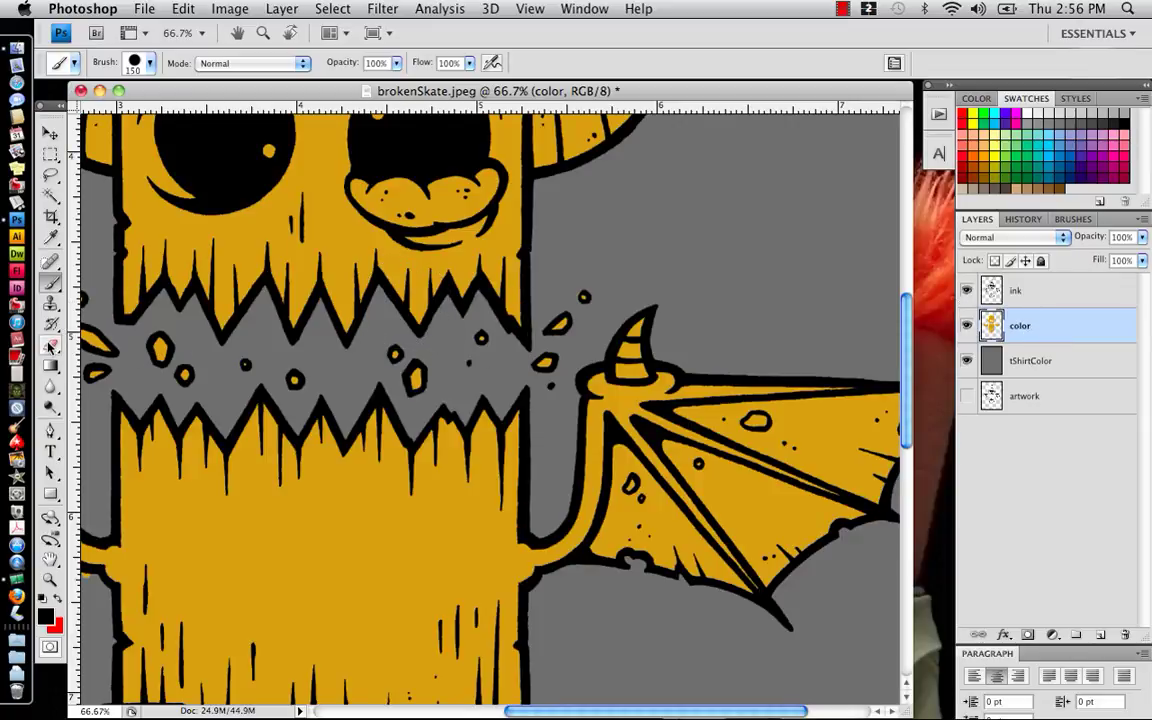
At 400% zoom, unlock the color layer's transparency and erase the red past the eye dot's left edge
key("e")
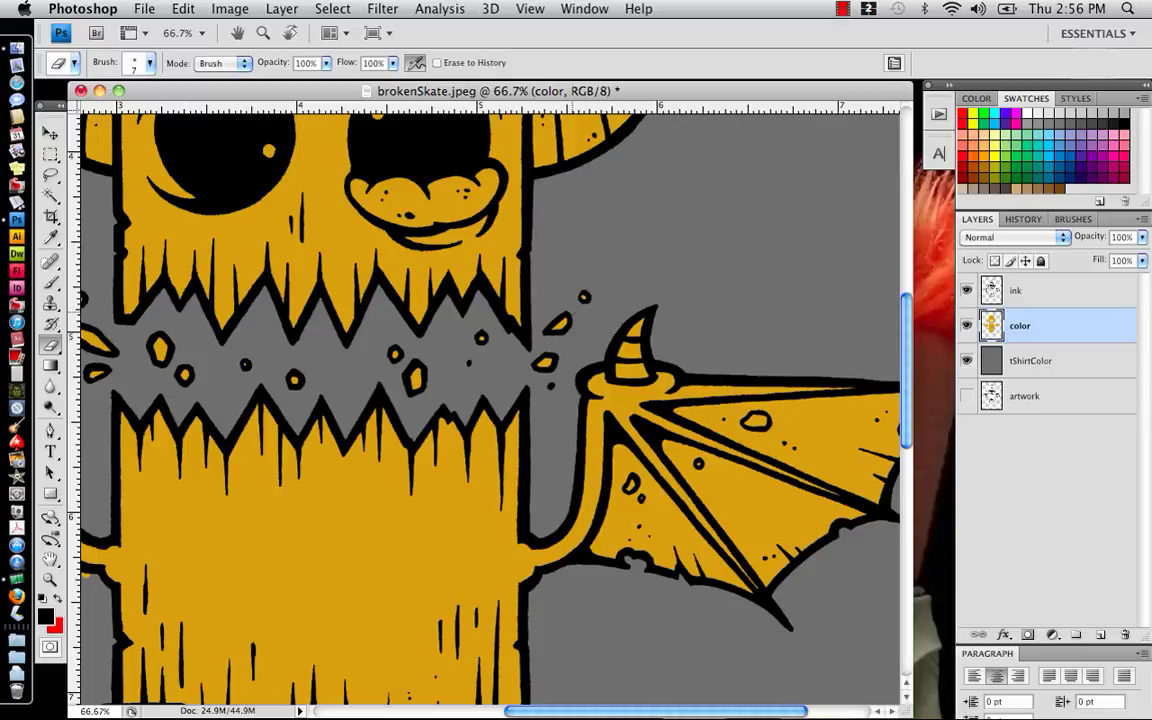
key("super+equal")
key("super+equal")
key("super+equal")
key("super+equal")
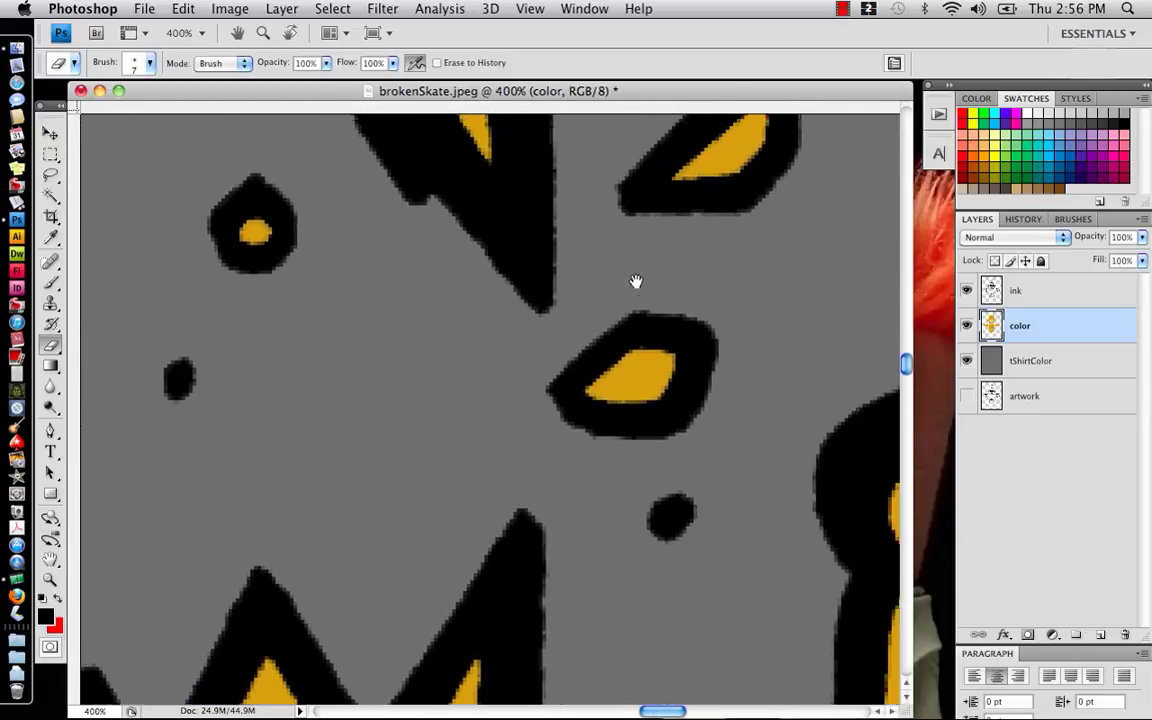
left_click_drag(636, 281, 640, 314)
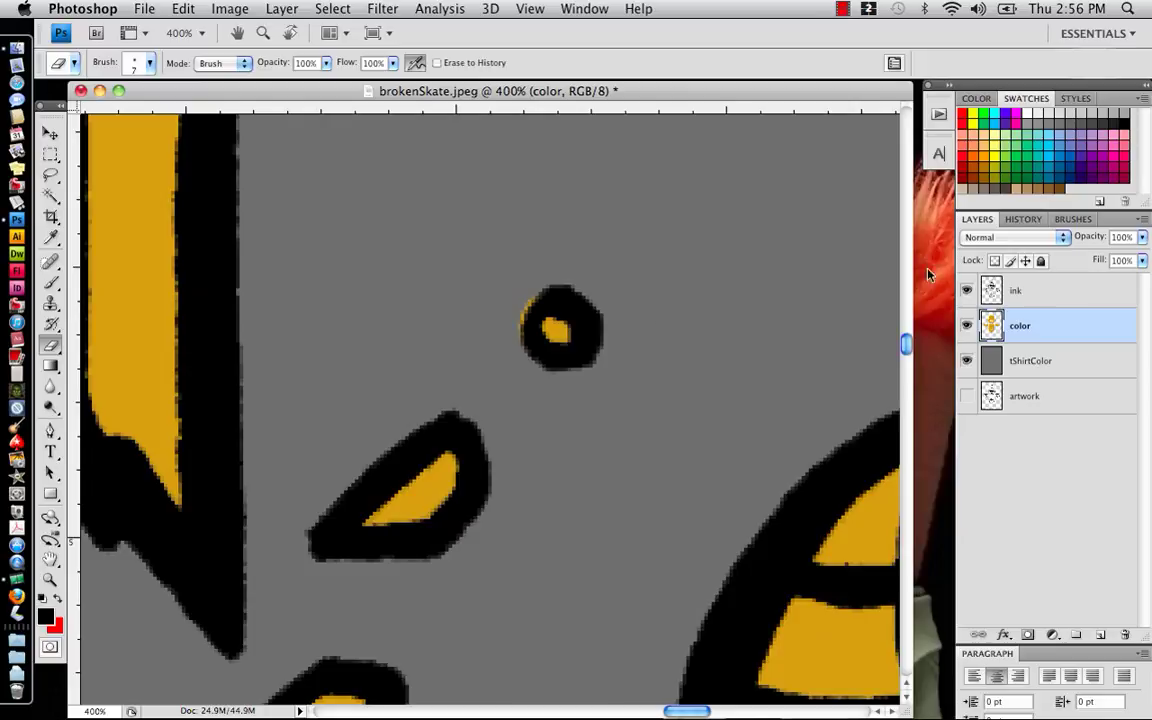
left_click(996, 261)
left_click_drag(528, 296, 522, 328)
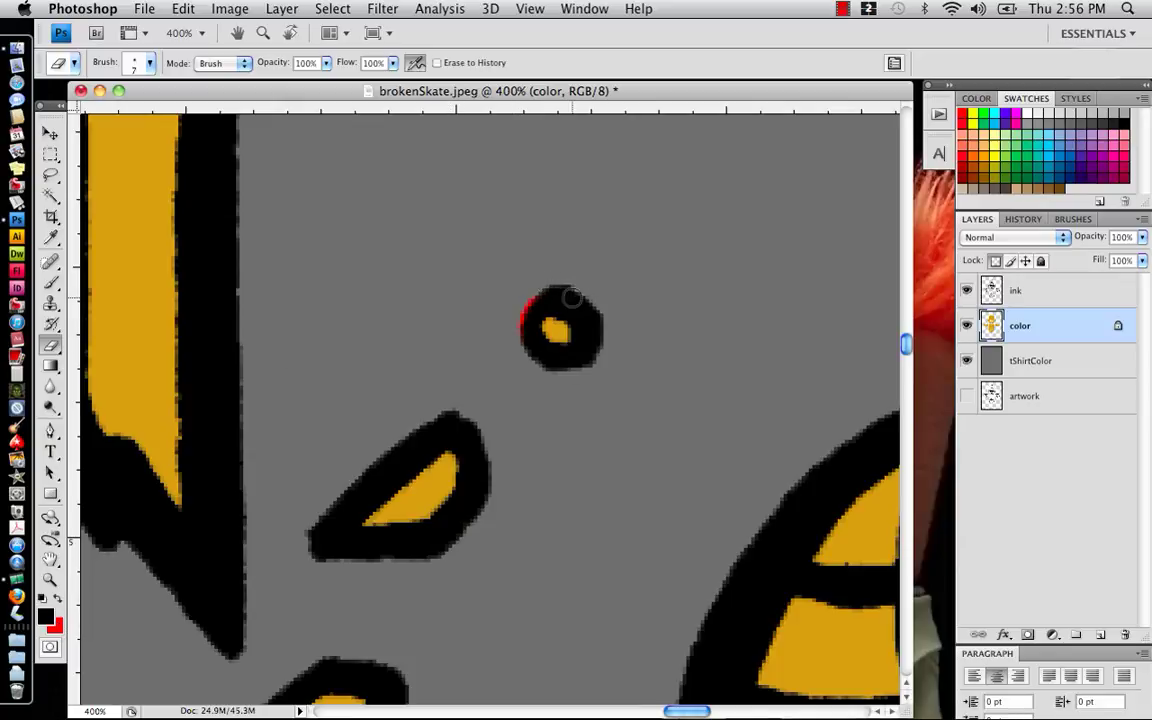
left_click(549, 327)
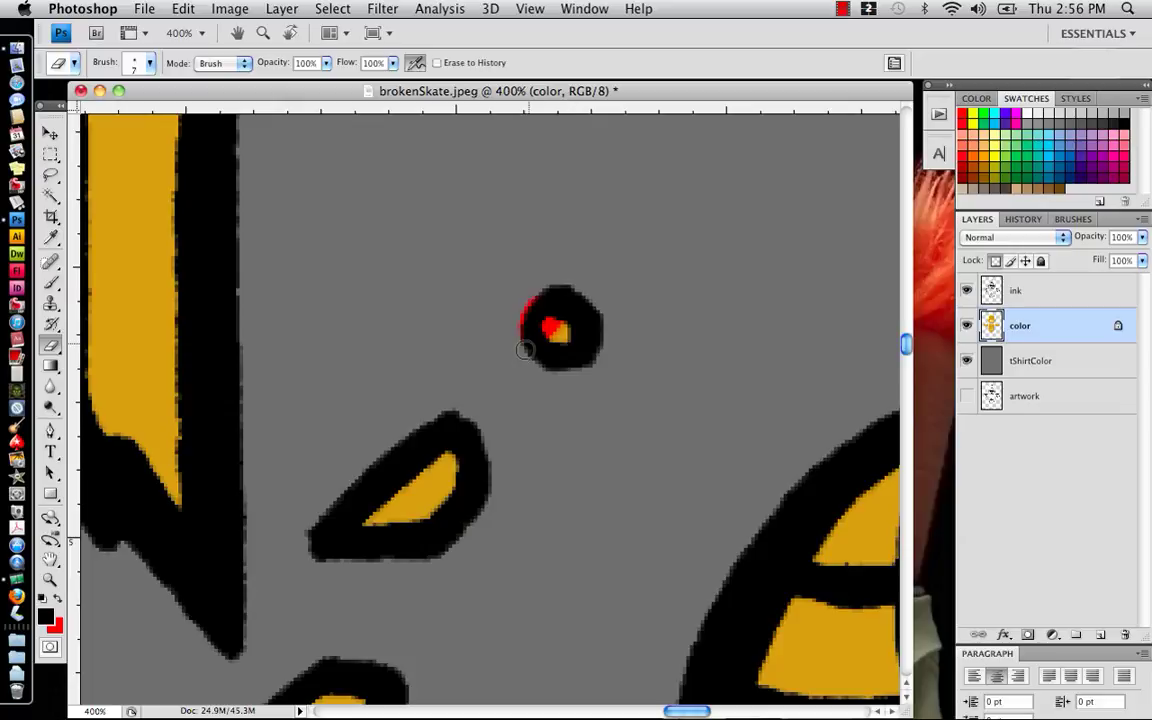
left_click(995, 261)
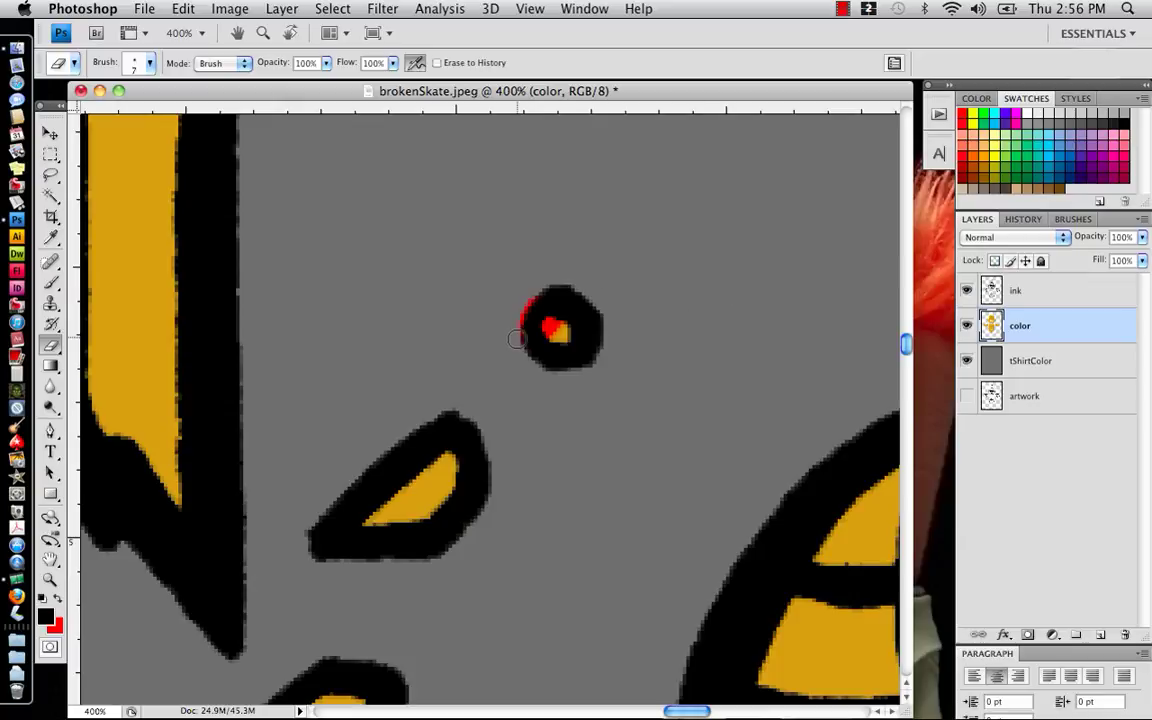
left_click_drag(523, 328, 520, 306)
Sample the golden yellow and paint over the red spot inside the eye dot with a smaller brush
key("b")
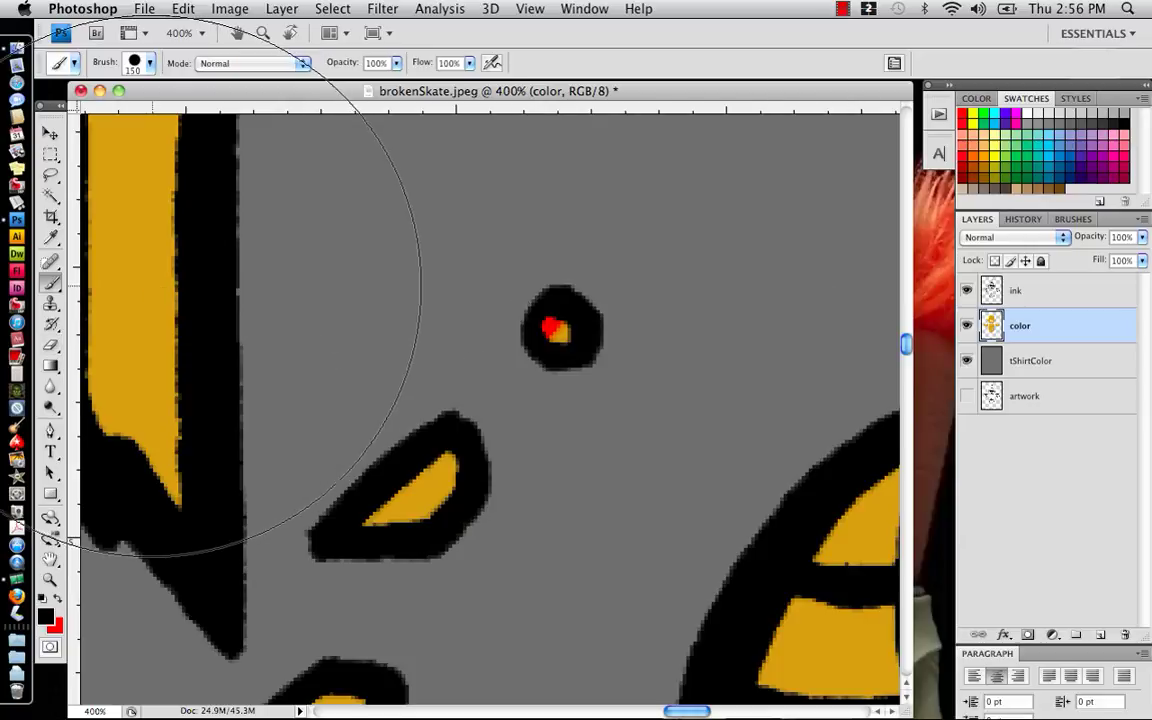
left_click(151, 279, "alt")
key("bracketleft")
key("bracketleft")
key("bracketleft")
key("bracketleft")
key("bracketleft")
key("bracketleft")
key("bracketleft")
key("bracketleft")
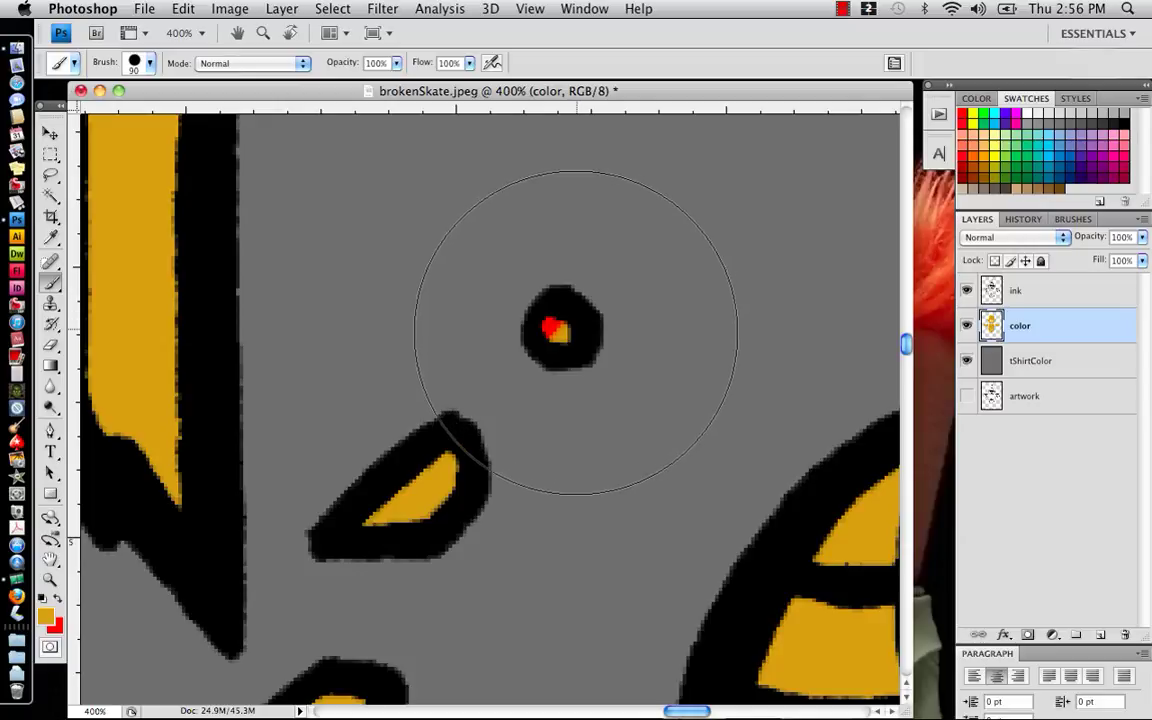
key("bracketleft")
key("bracketleft")
key("bracketleft")
key("bracketleft")
left_click(552, 330)
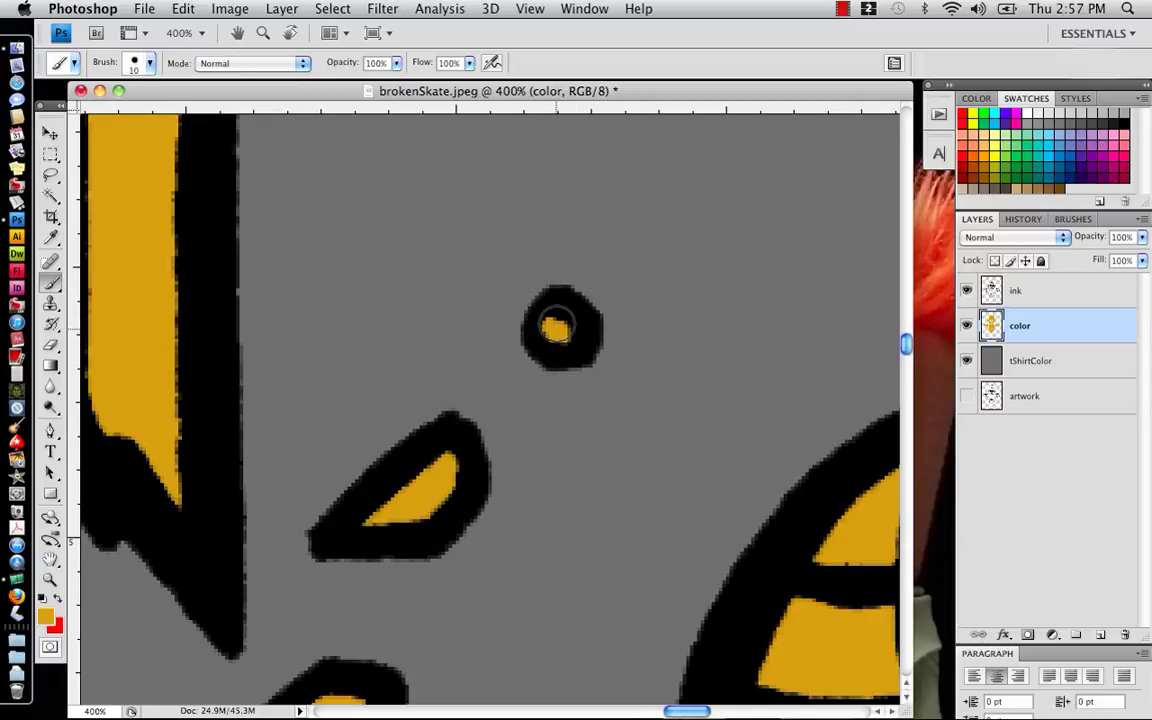
Zoom out to view the whole skateboard monster
key("super+minus")
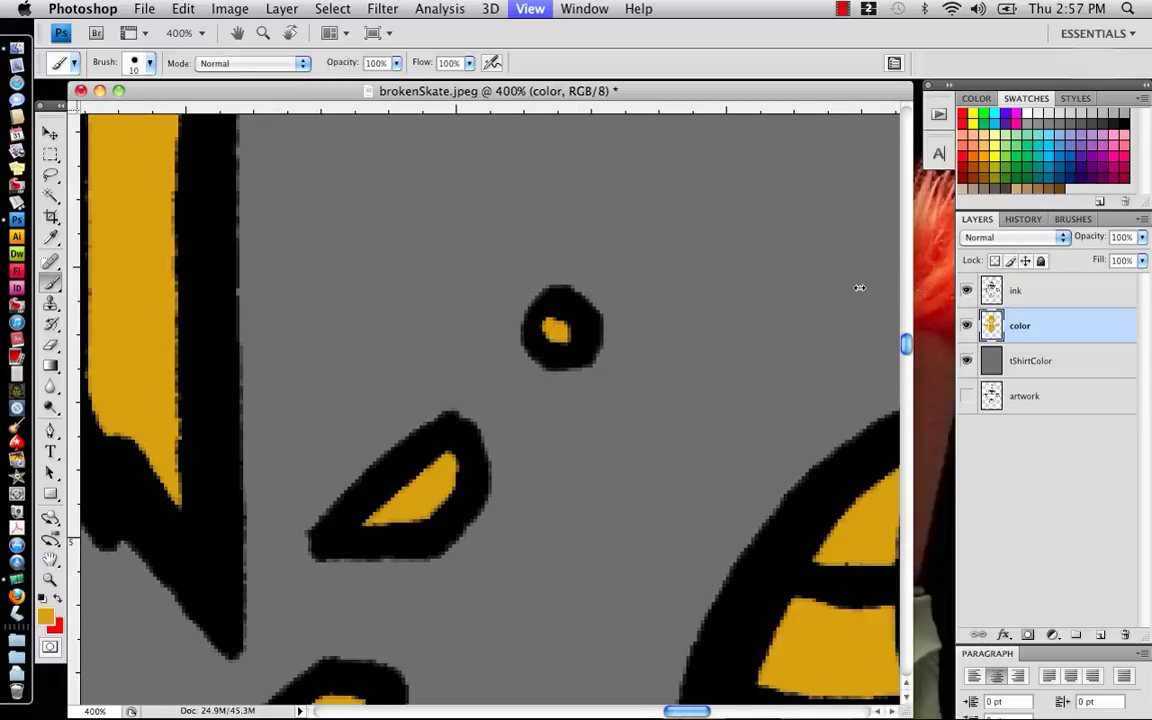
key("super+minus")
key("super+minus")
key("super+minus")
key("super+minus")
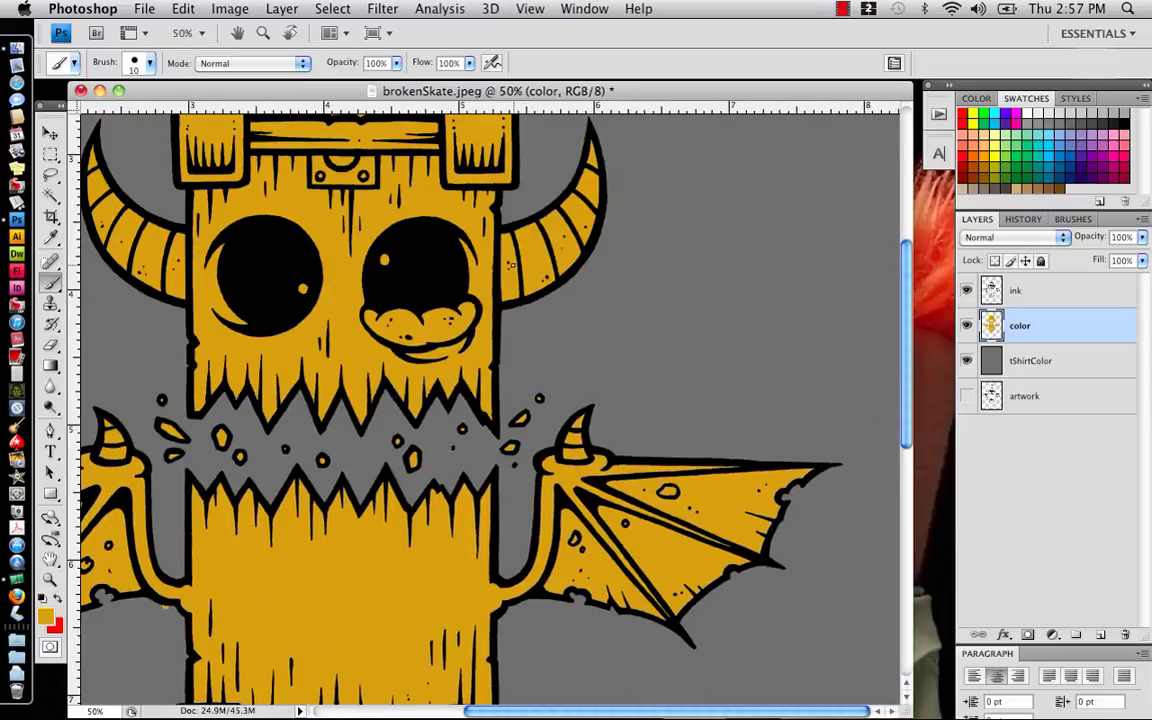
left_click_drag(512, 265, 578, 328)
key("super+minus")
key("super+minus")
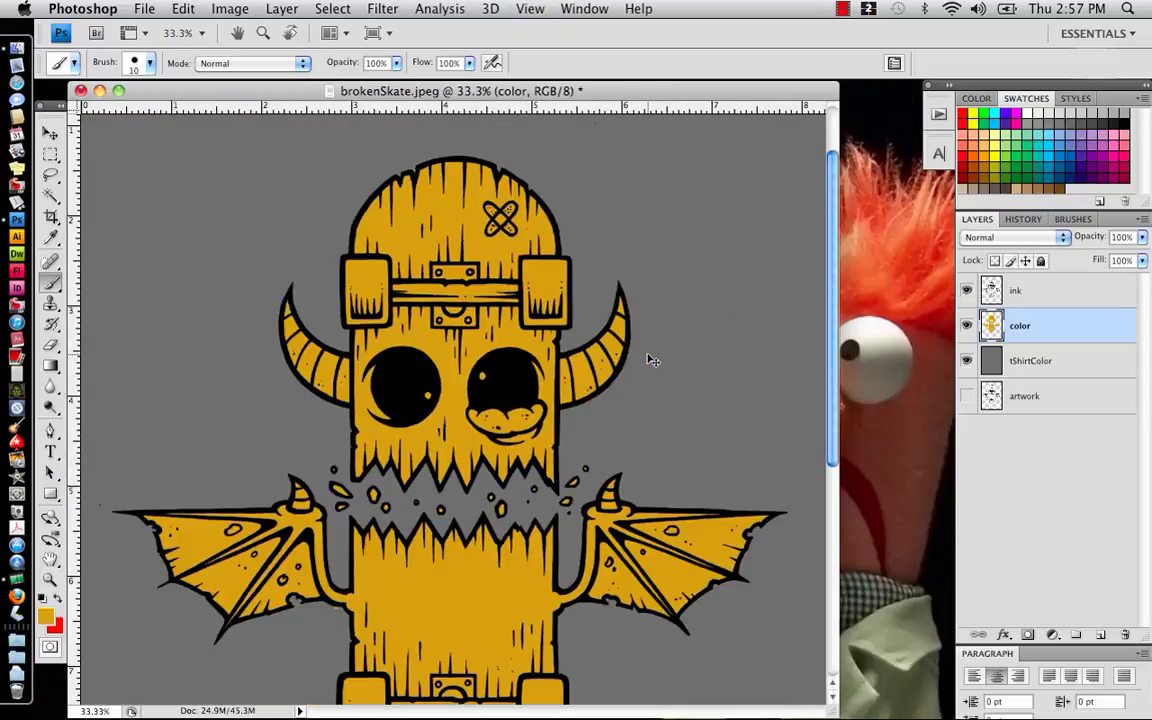
scroll(597, 334, "down", 2)
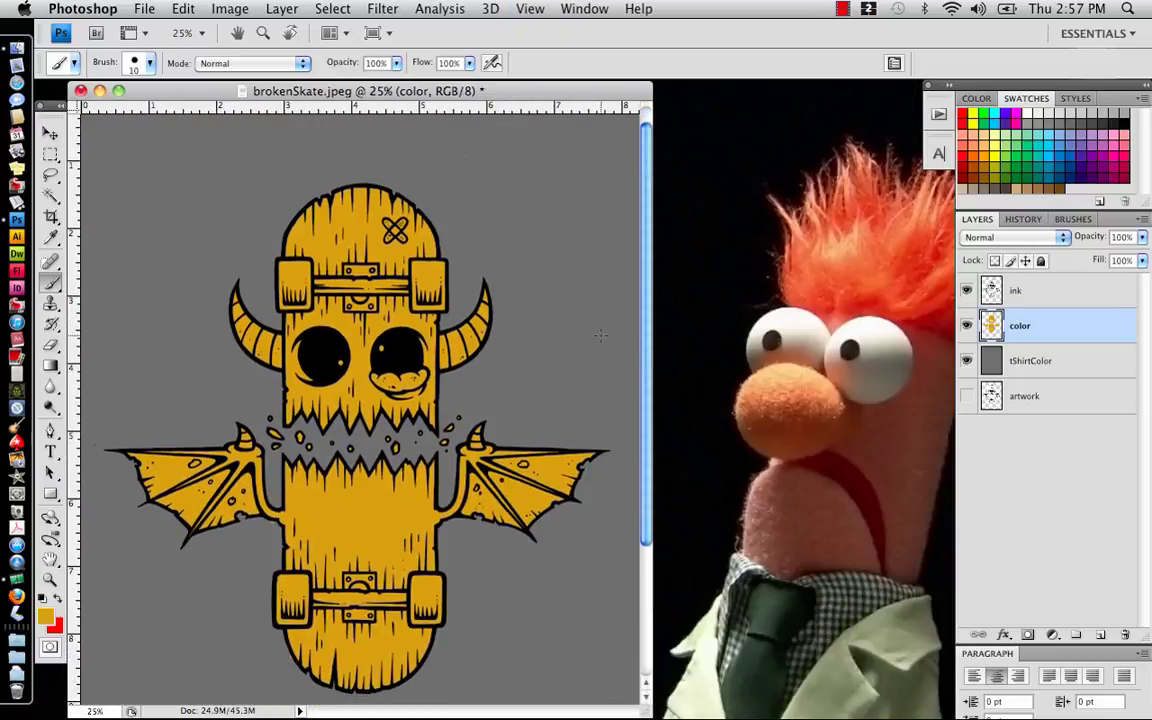
scroll(602, 334, "down", 3)
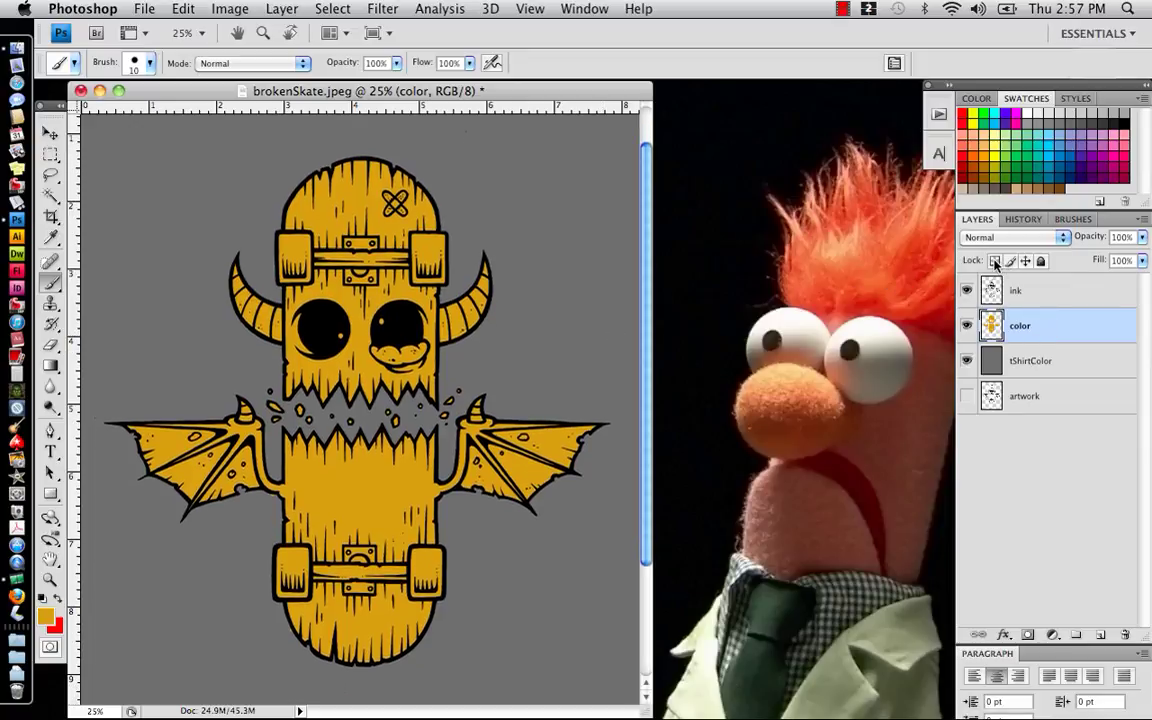
Hide the ink and tShirtColor layers, show only the color layer, and lock its transparent pixels
left_click(966, 325)
left_click(966, 361)
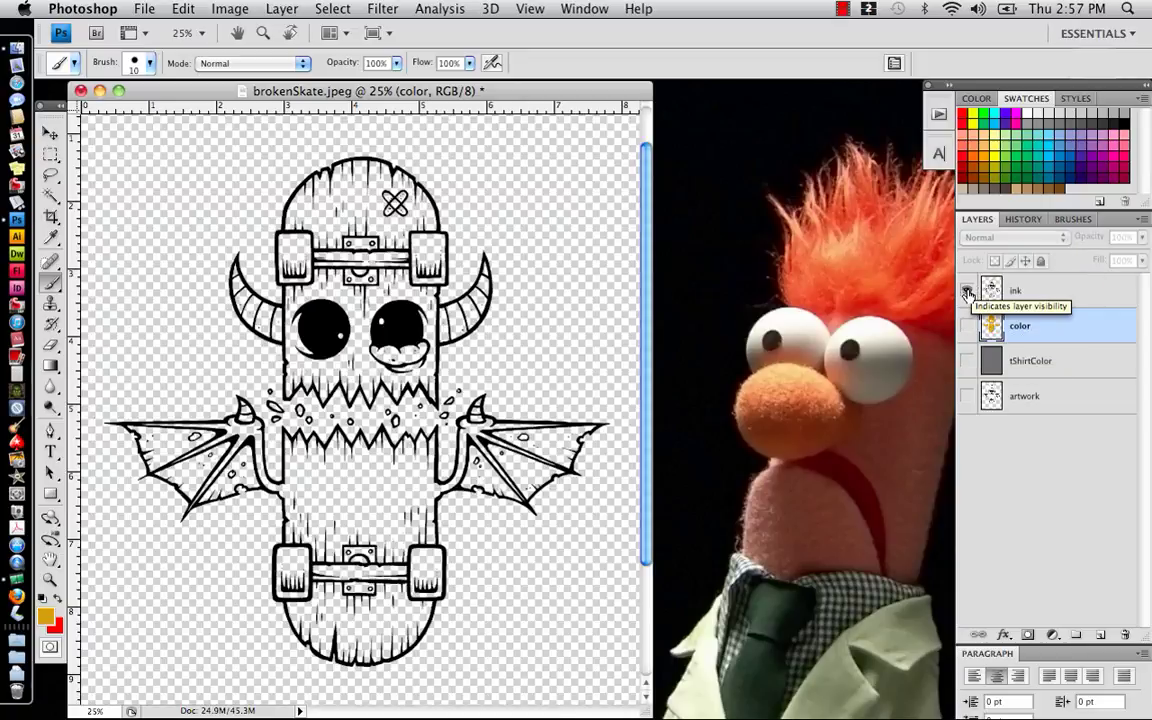
left_click(967, 291)
left_click(966, 326)
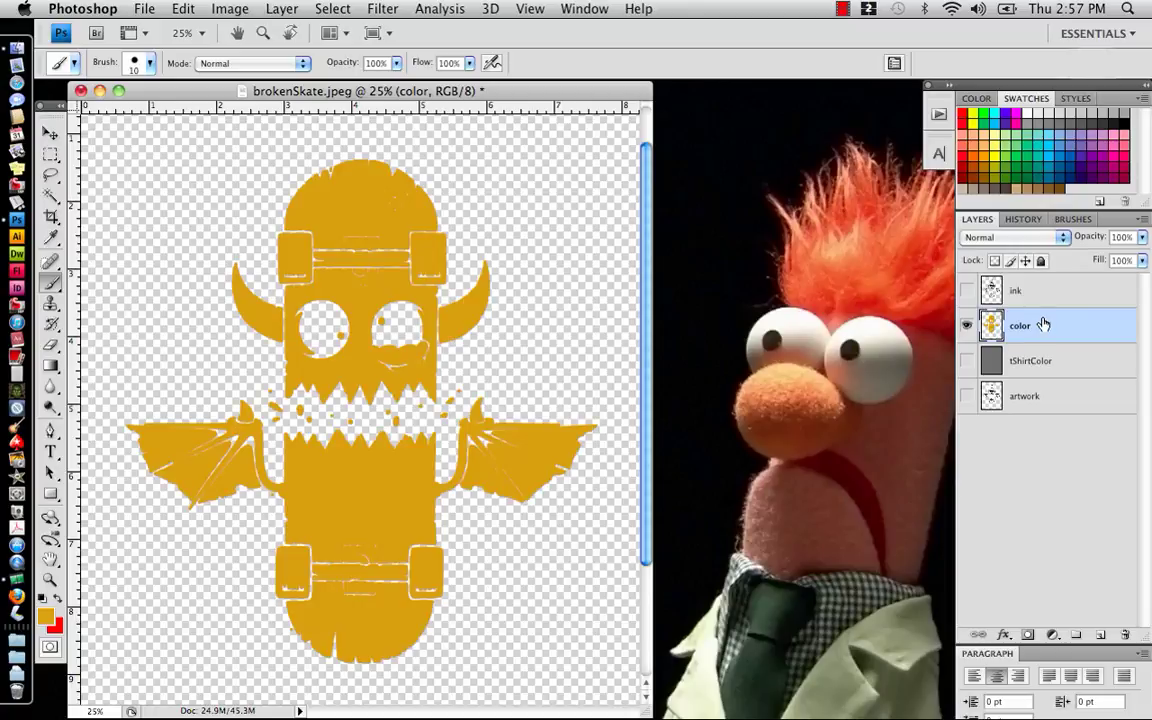
left_click(995, 261)
Set the foreground to black and fill the color layer's art with it via Edit > Fill
left_click(46, 615)
left_click_drag(720, 605, 443, 676)
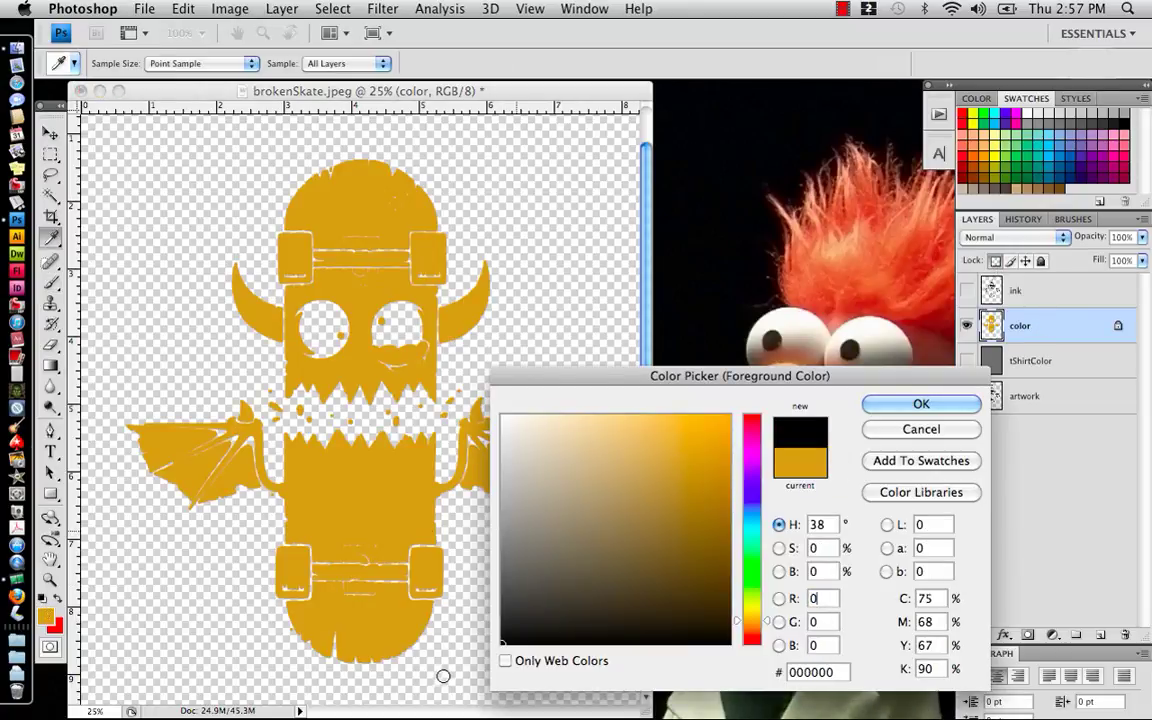
left_click(919, 406)
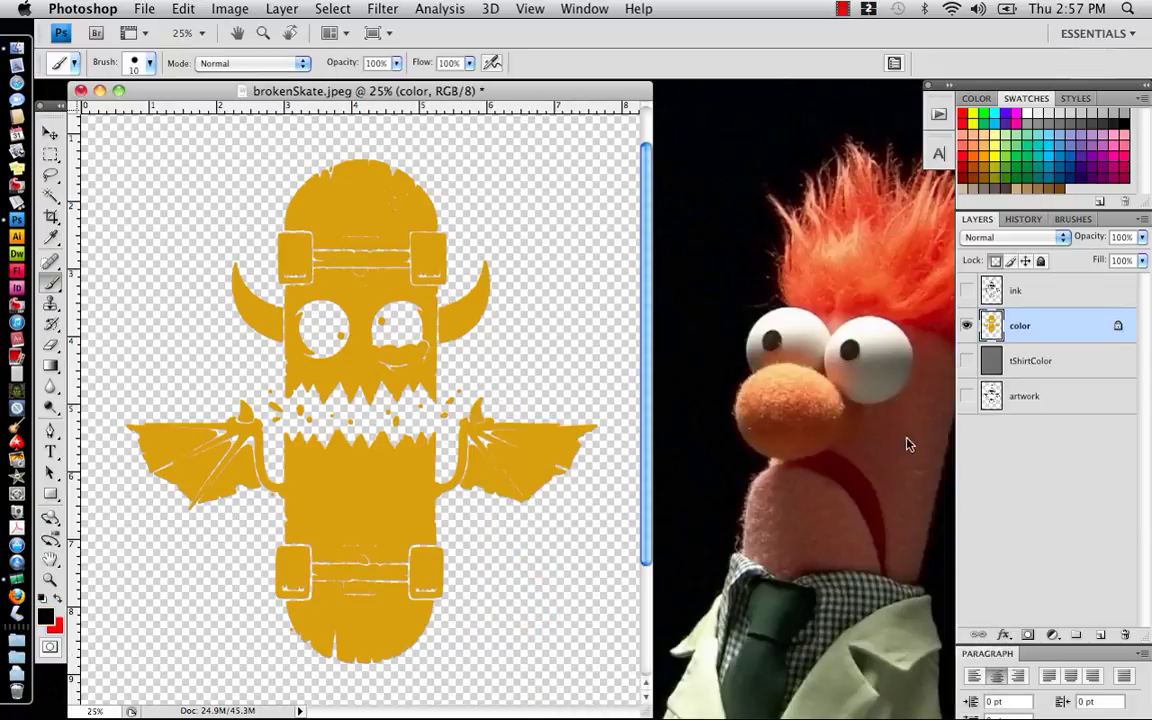
left_click(183, 9)
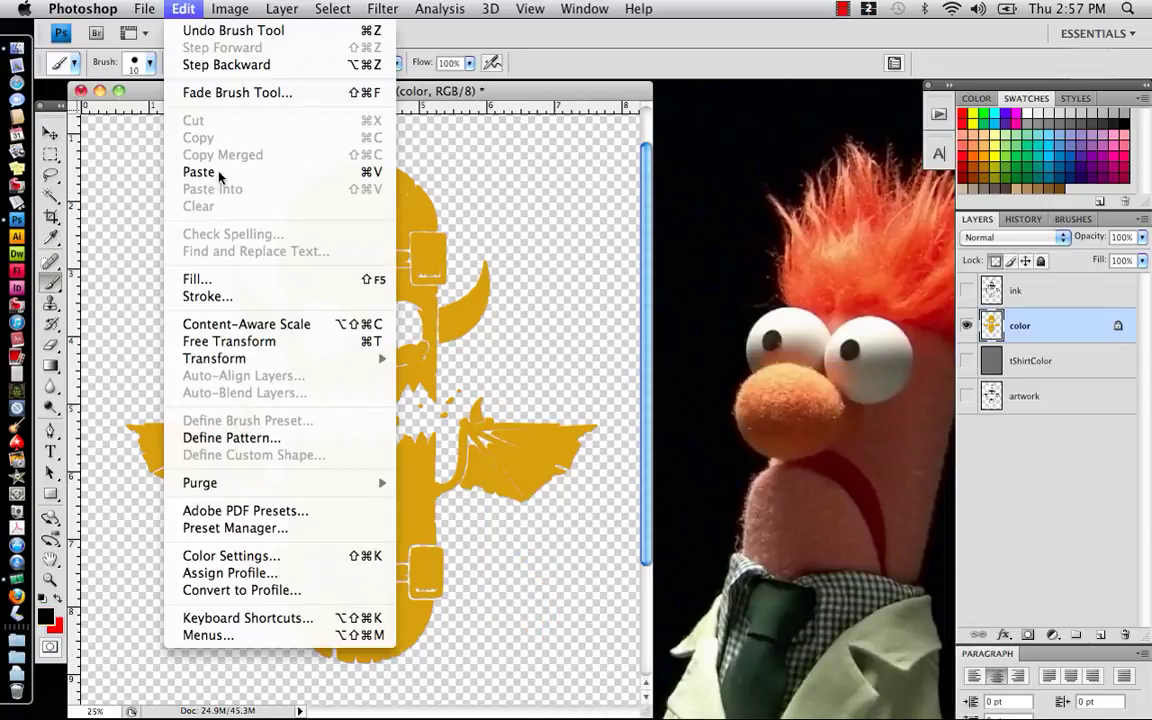
left_click(198, 279)
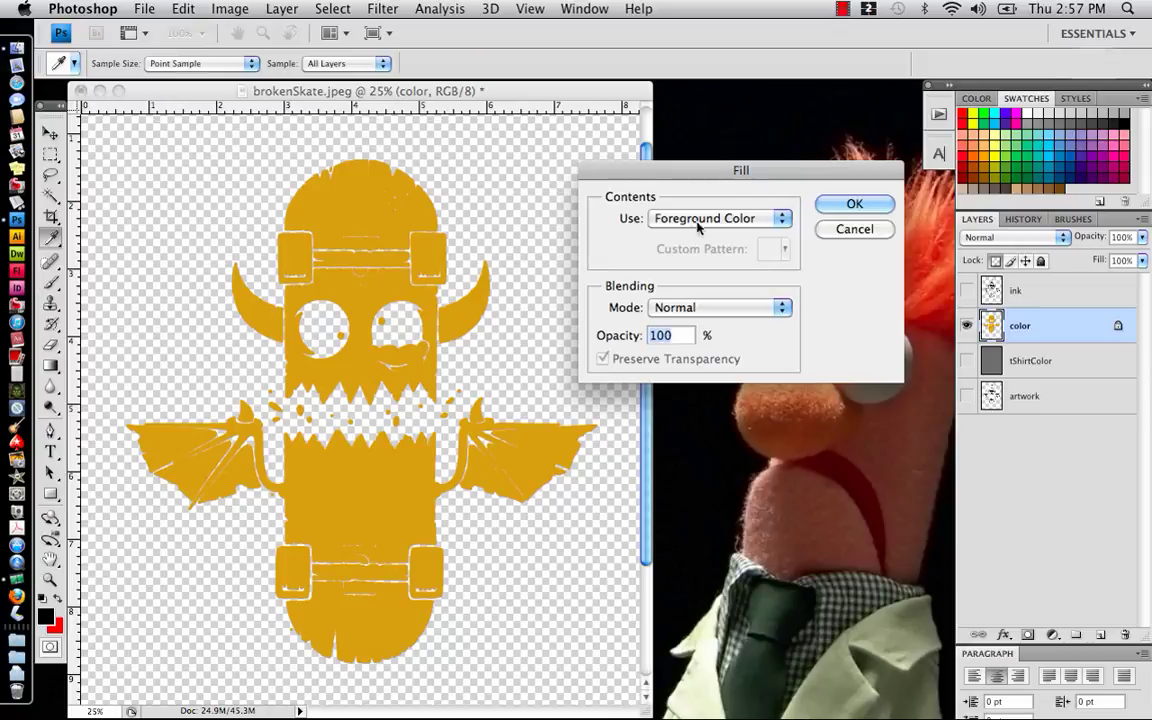
left_click(853, 205)
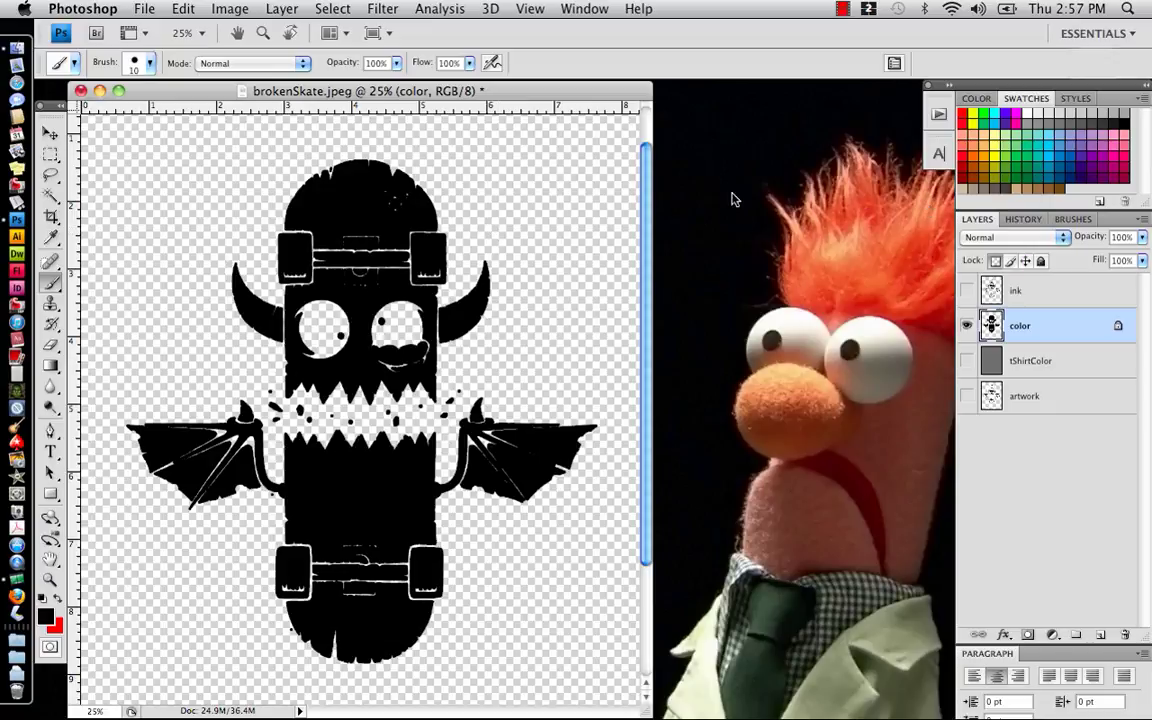
Select the black areas of the artwork, including the lower skateboard, with the Magic Wand
left_click(50, 192)
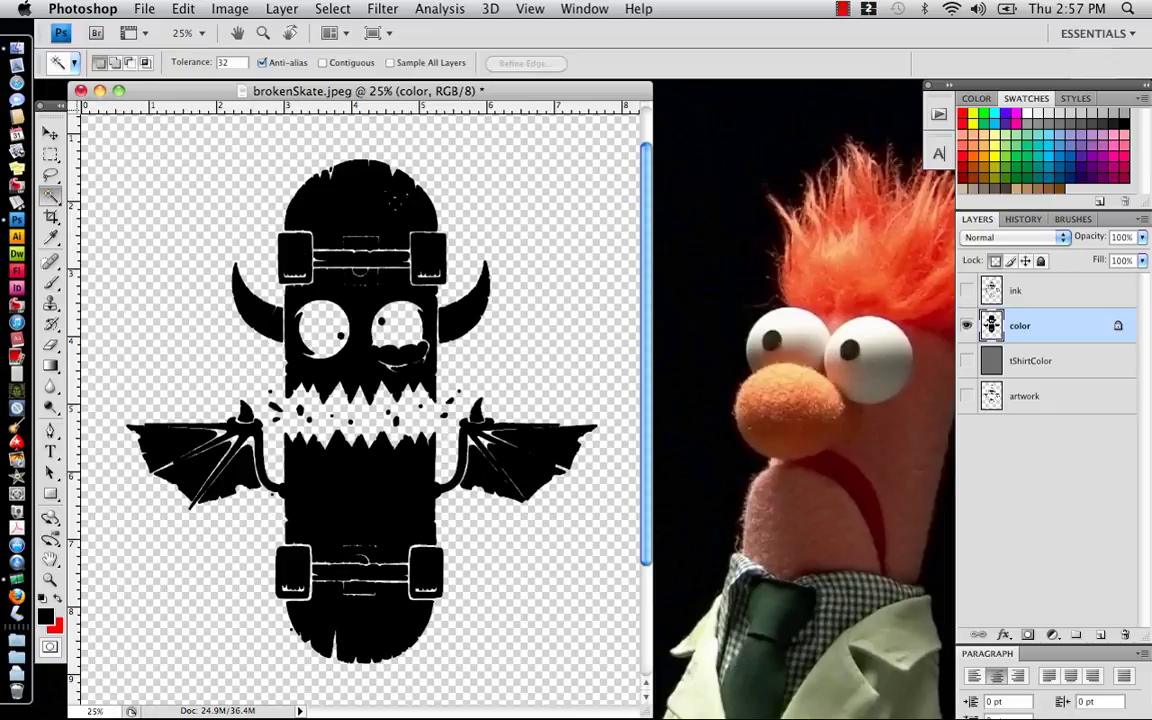
left_click(302, 254)
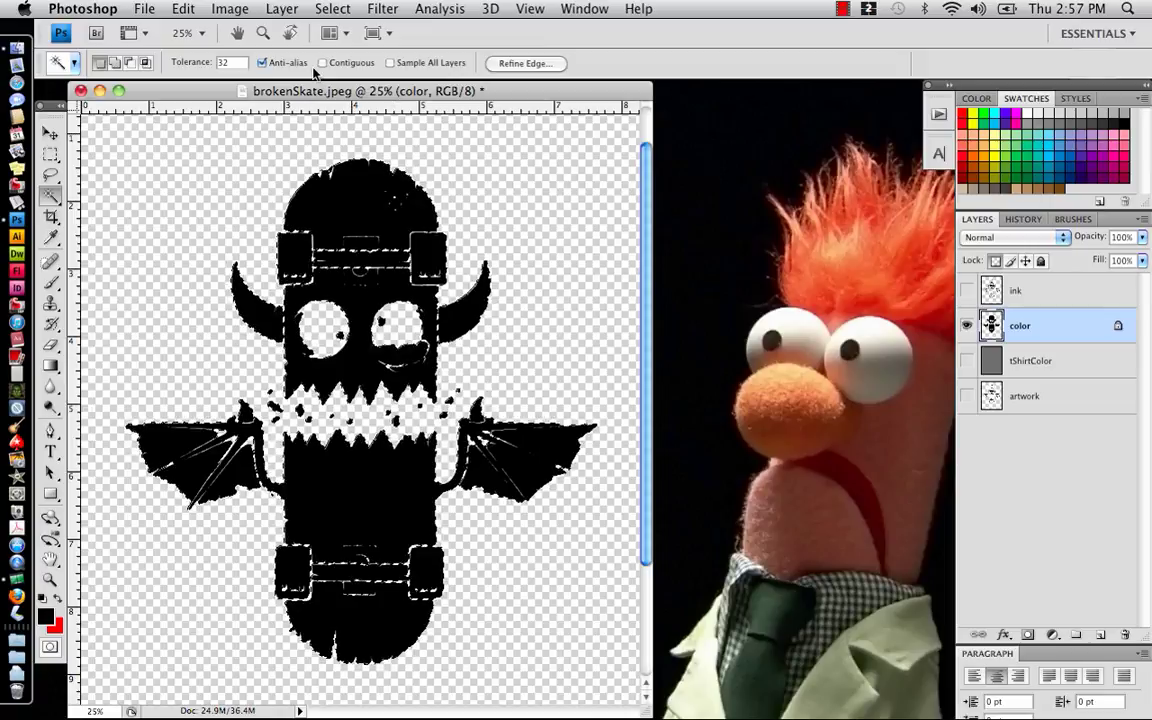
left_click(289, 552)
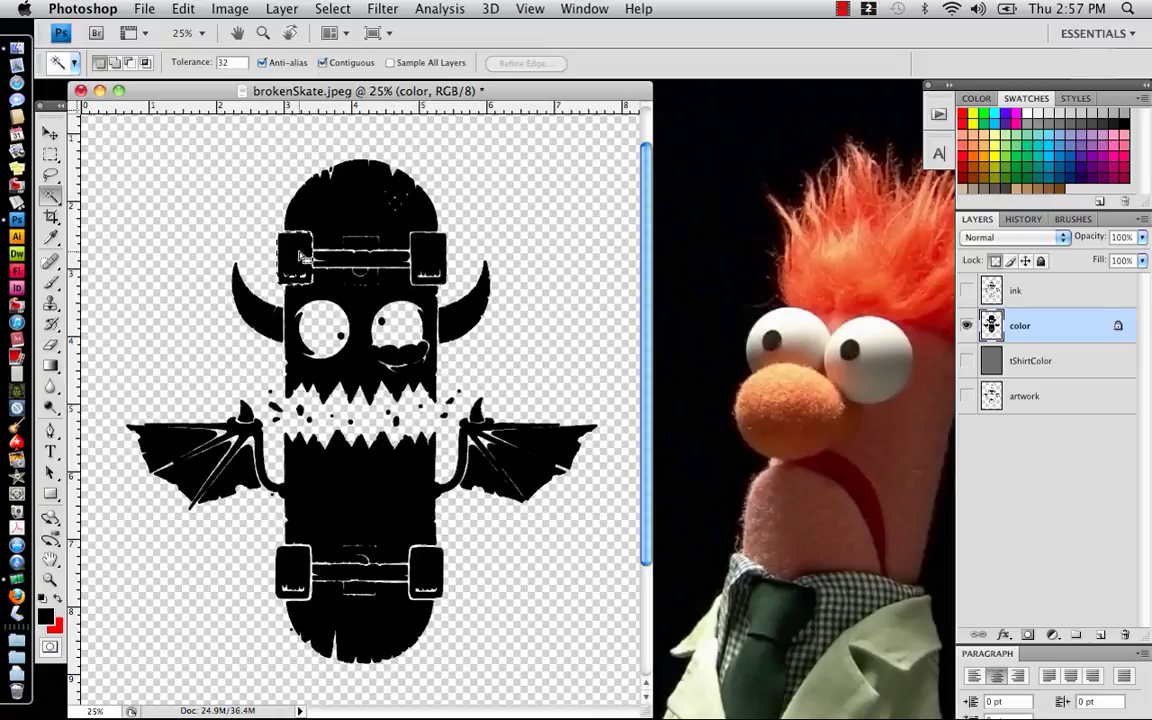
key("shift")
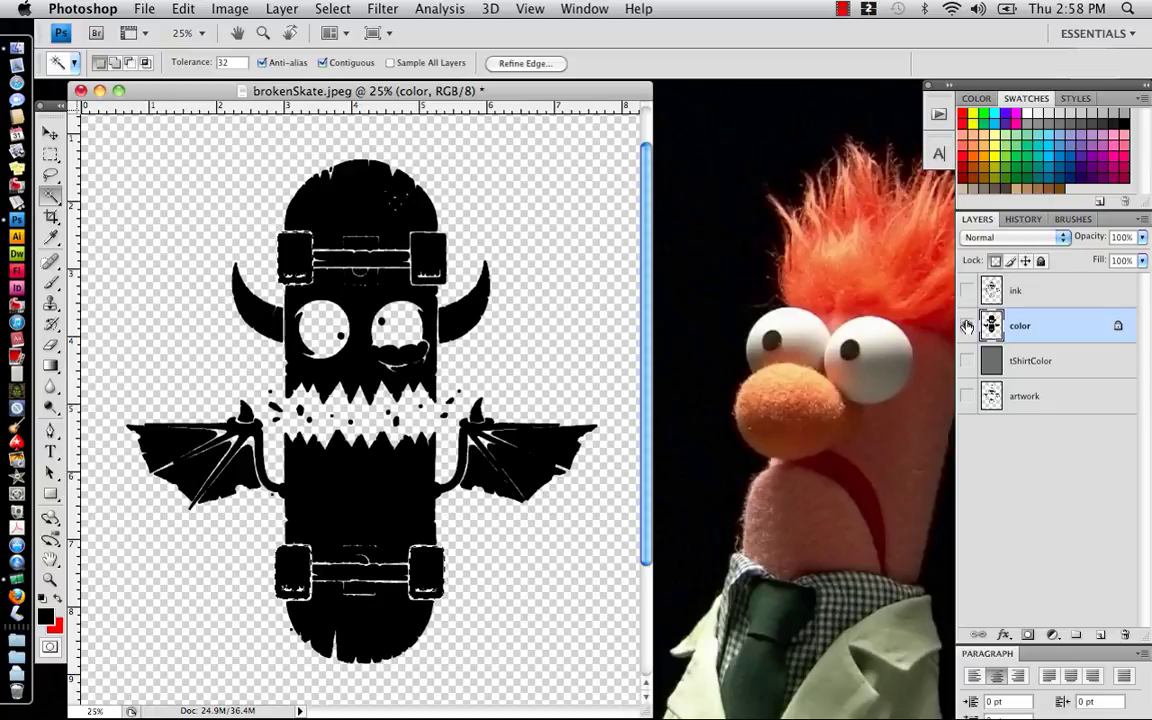
Undo back to the golden fill on the color layer and show the ink layer again
left_click(966, 325)
left_click(966, 325)
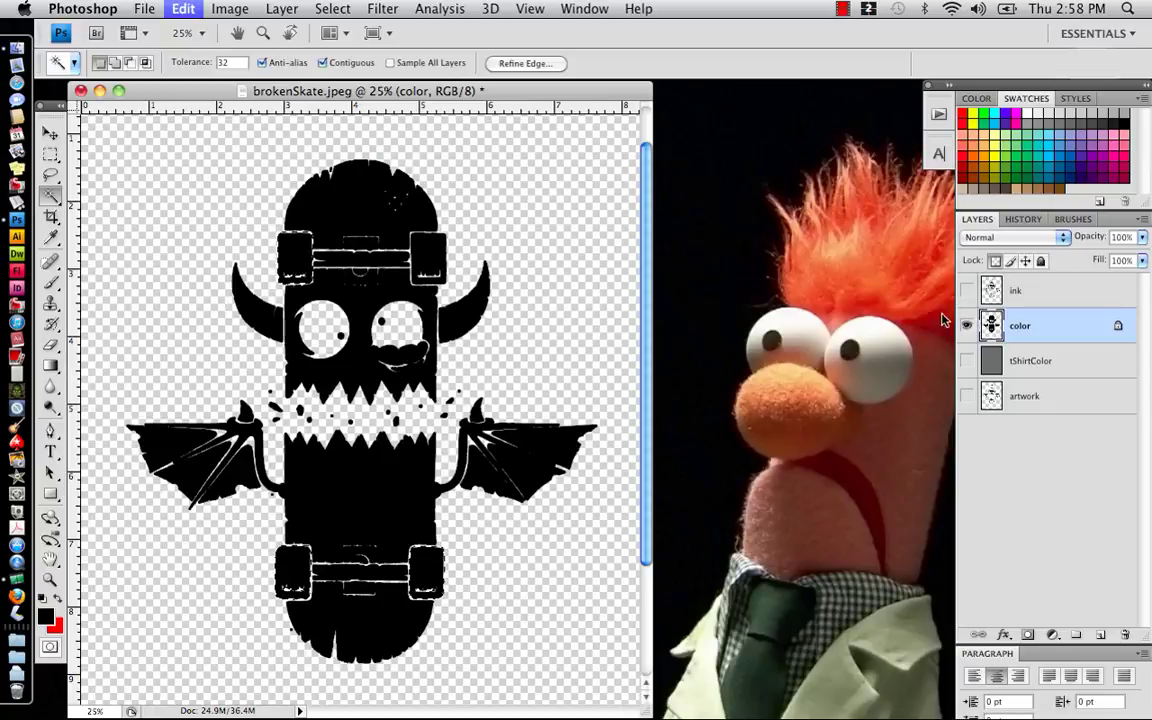
key("super+z")
key("super+z")
key("super+z")
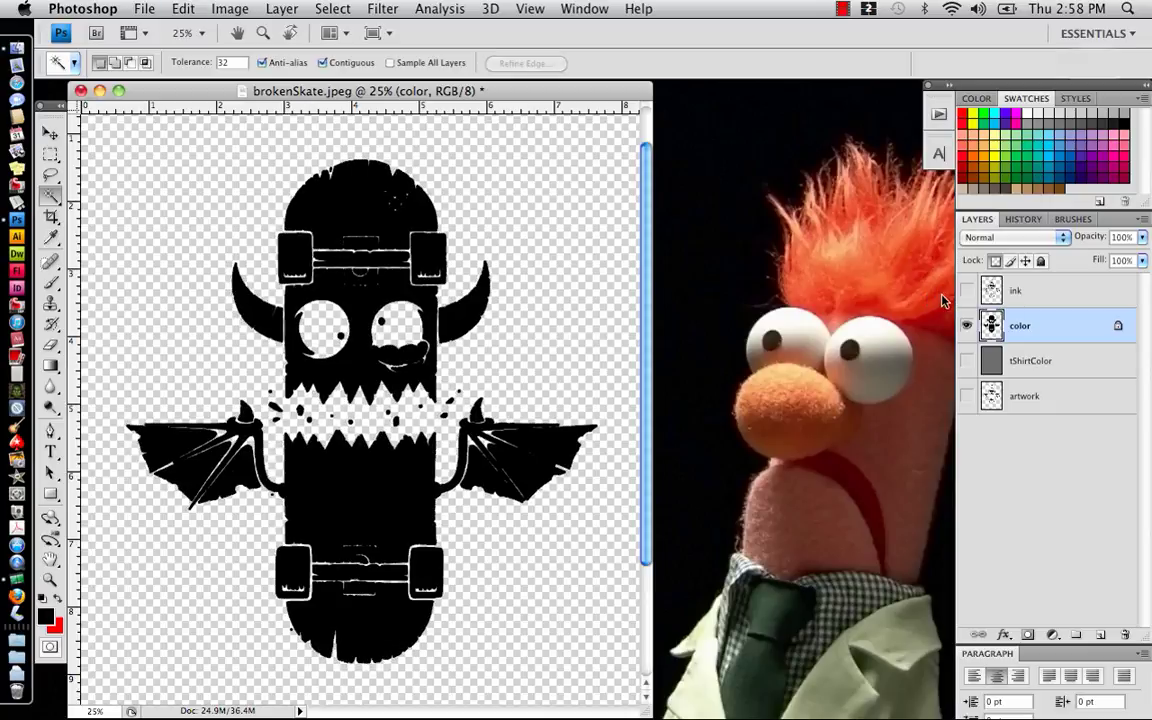
key("super+z")
left_click(966, 290)
Show the tShirtColor layer and save the document as brokenSkate_final.psd in Photoshop format
left_click(966, 360)
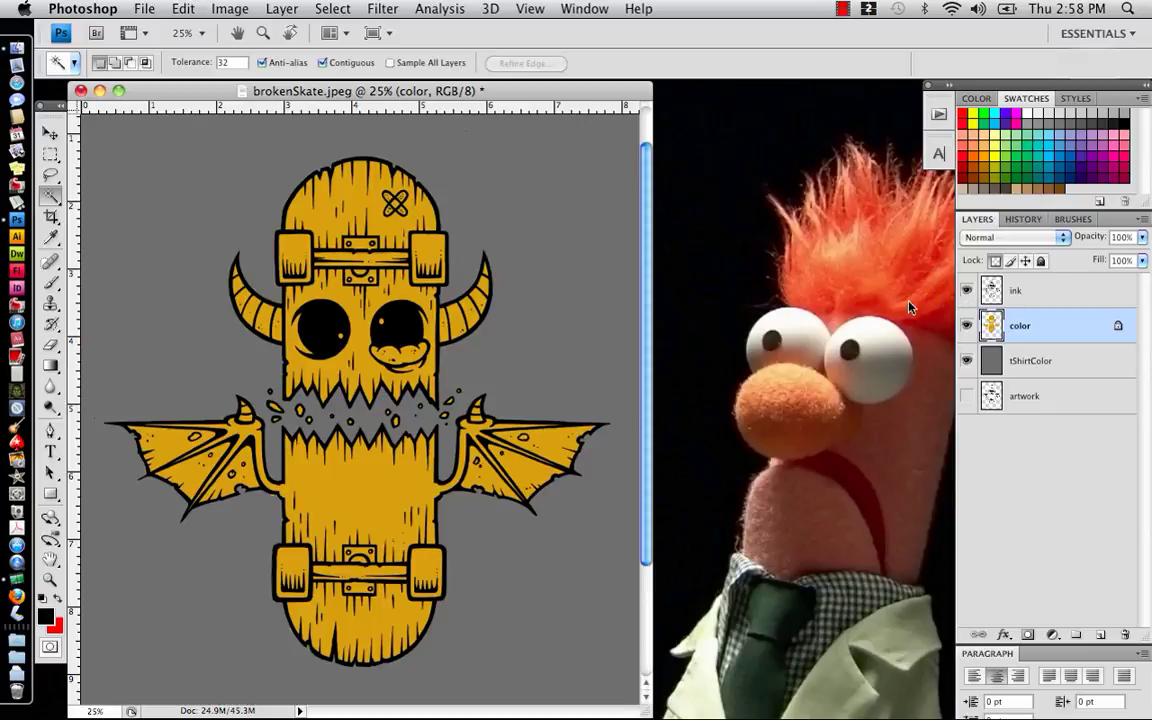
left_click(146, 8)
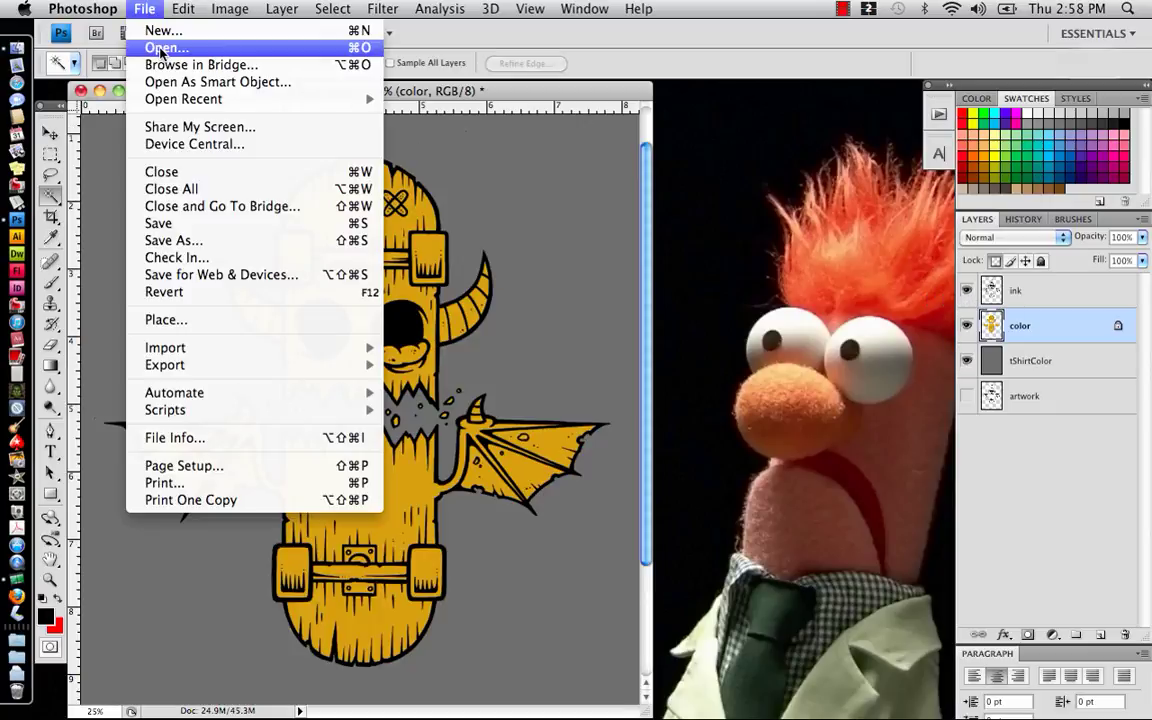
left_click(222, 241)
key("Right")
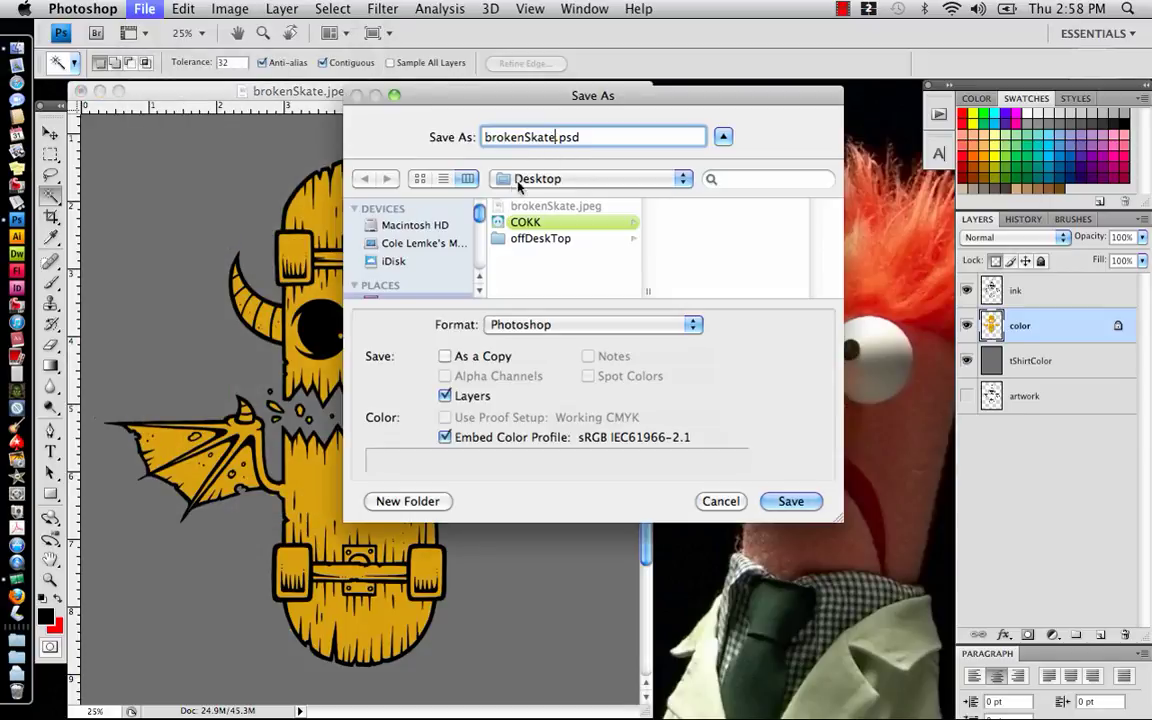
type("_final")
left_click(790, 501)
left_click(816, 260)
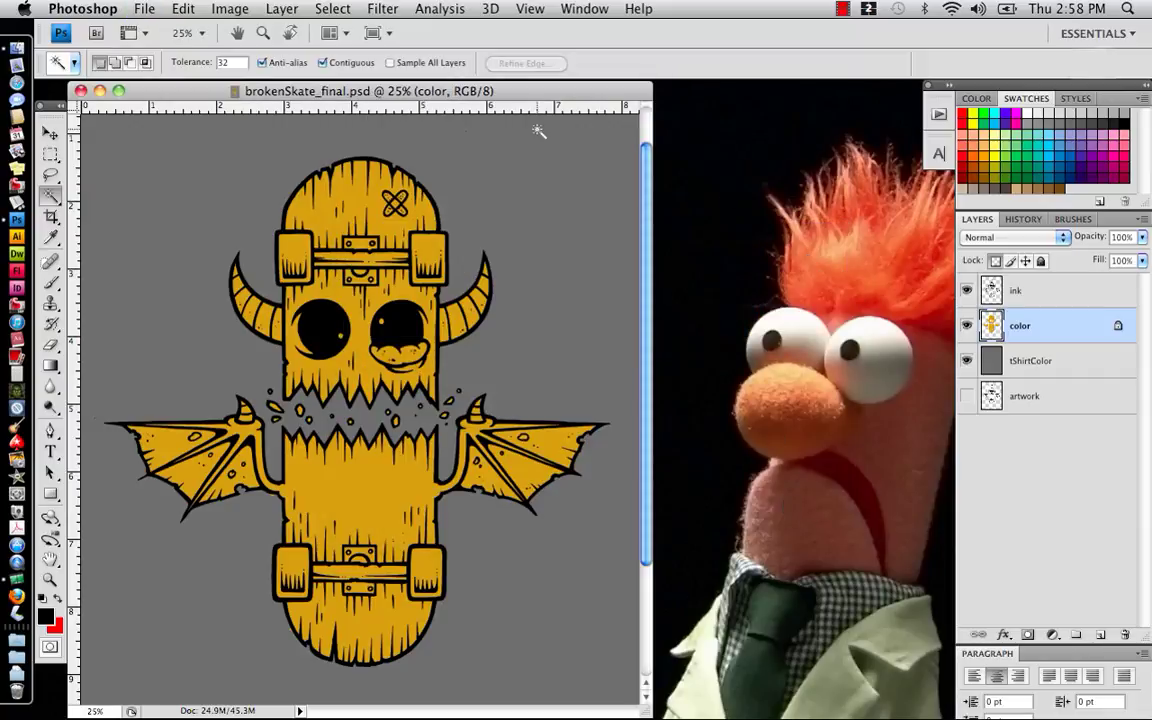
left_click_drag(505, 97, 553, 95)
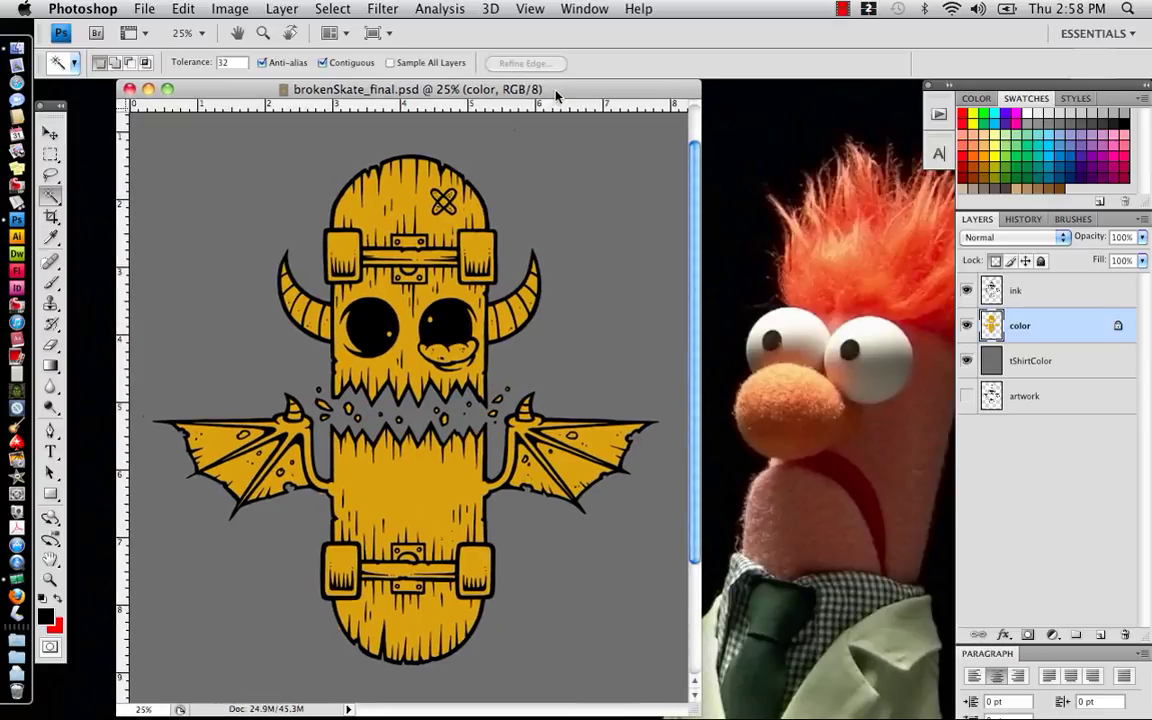
left_click_drag(585, 95, 604, 94)
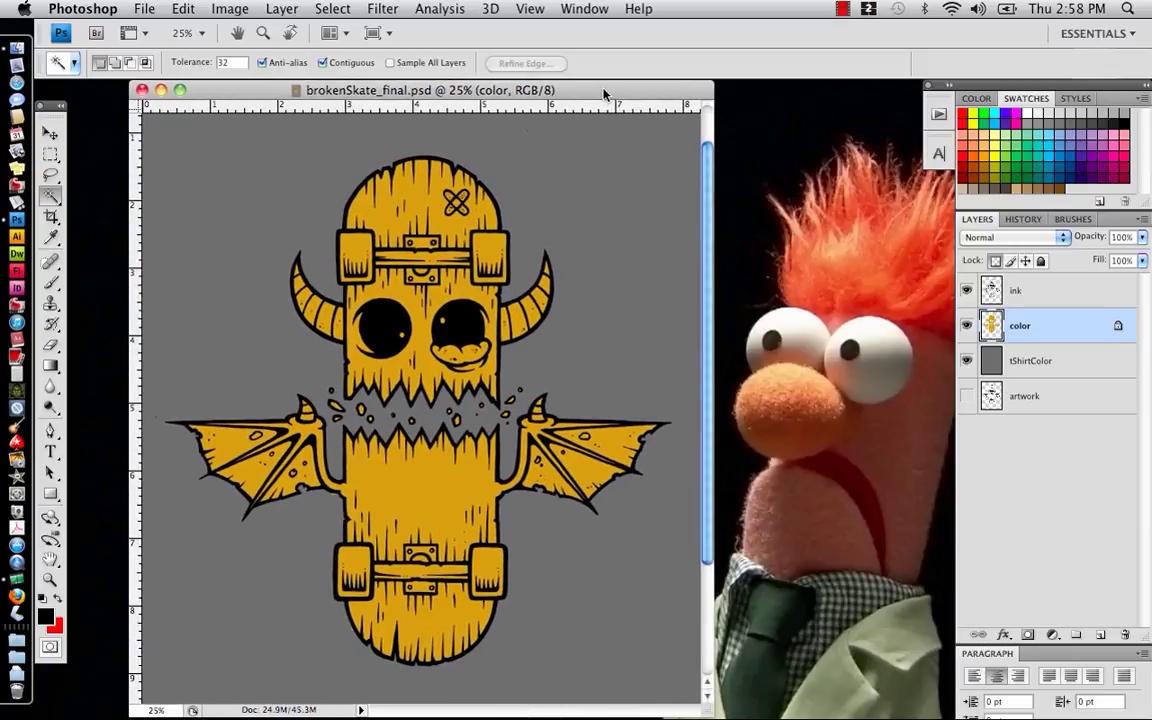
left_click(843, 10)
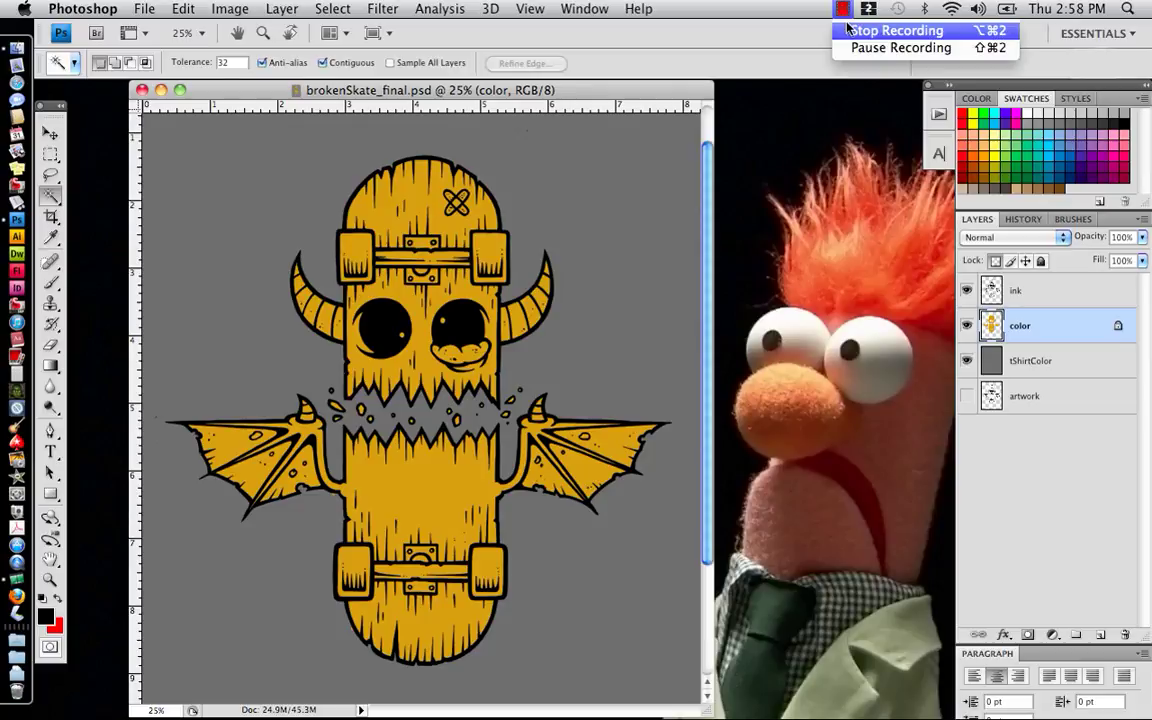